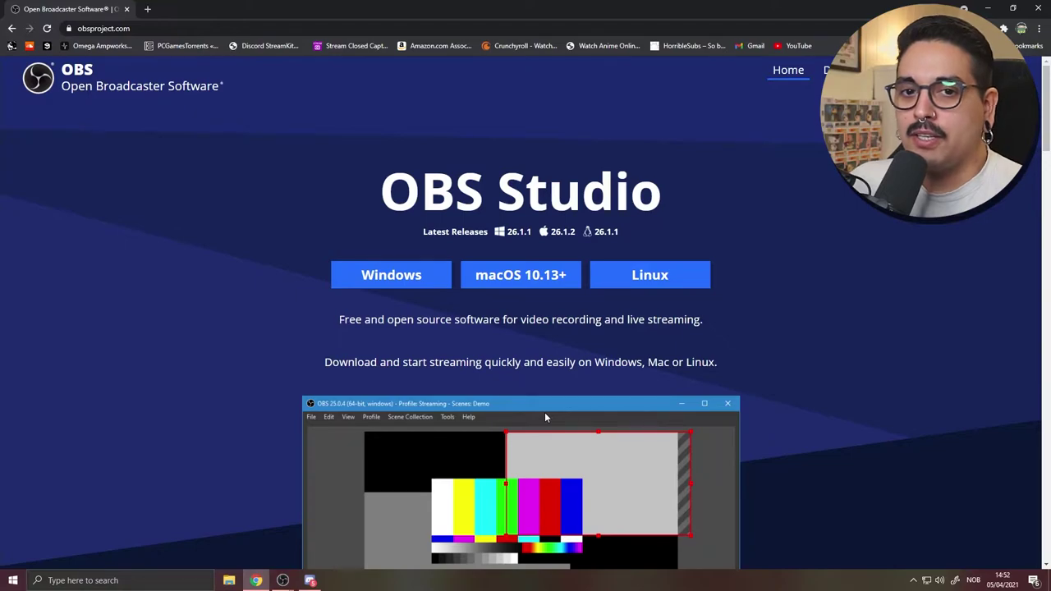
# - Switch to OBS Studio and look through the Auto-Configuration Wizard's usage, video and stream information pages without applying anything
pyautogui.click(283, 580)
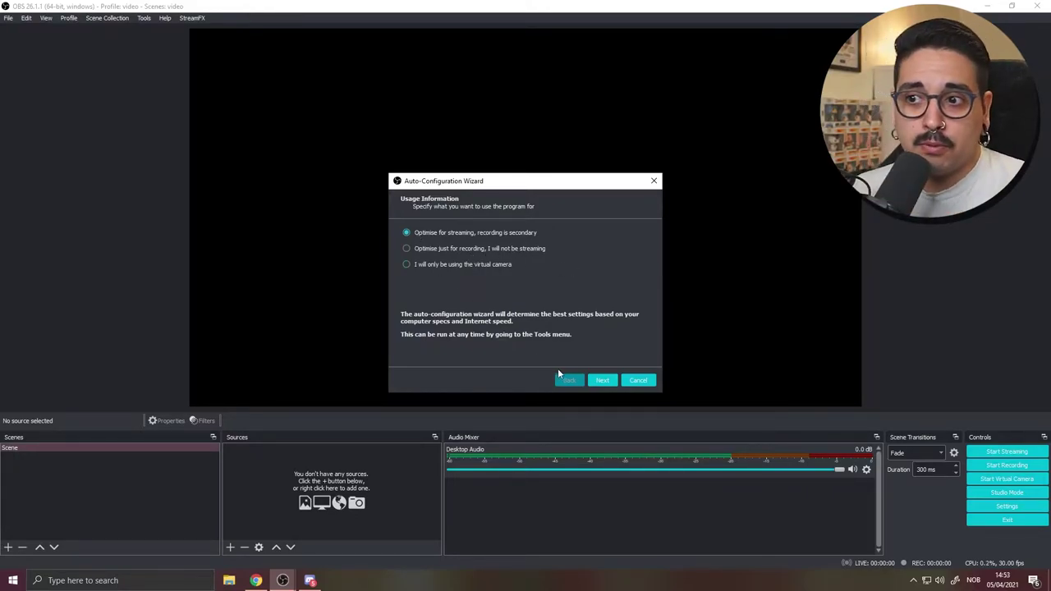
pyautogui.click(603, 380)
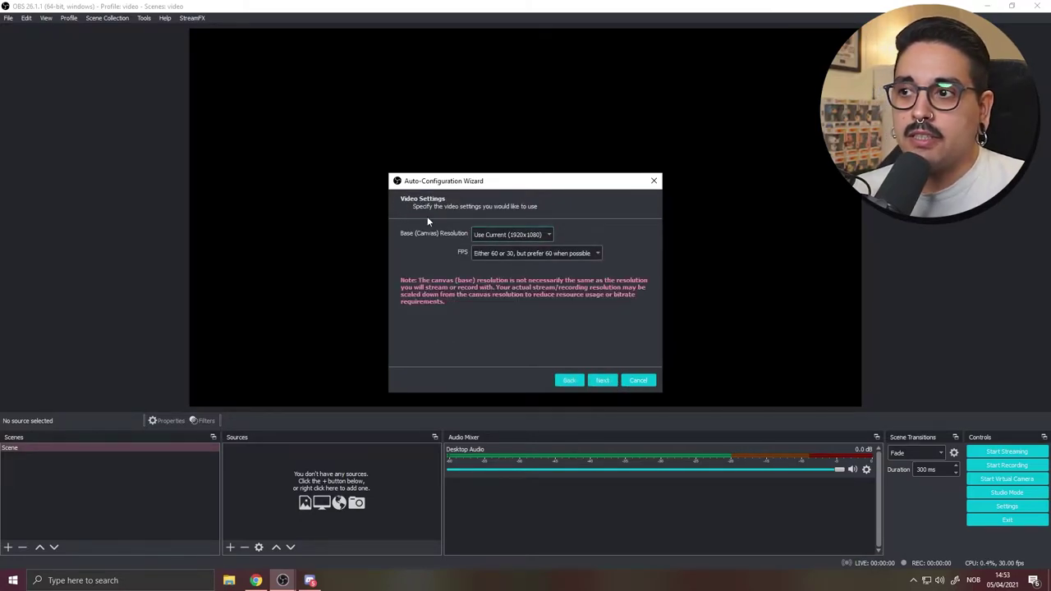
pyautogui.click(492, 235)
pyautogui.click(624, 242)
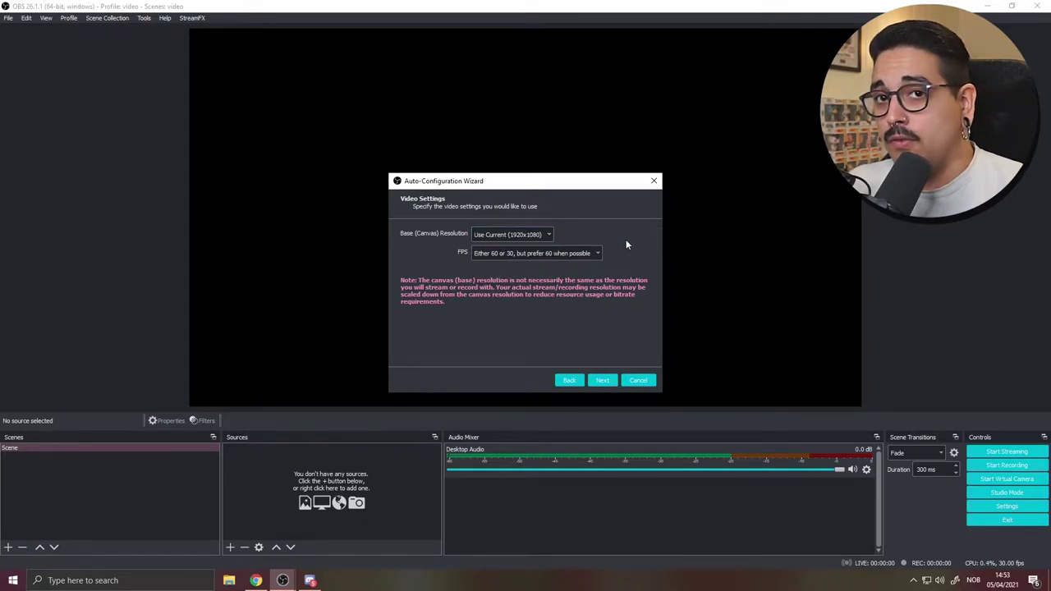
pyautogui.click(548, 233)
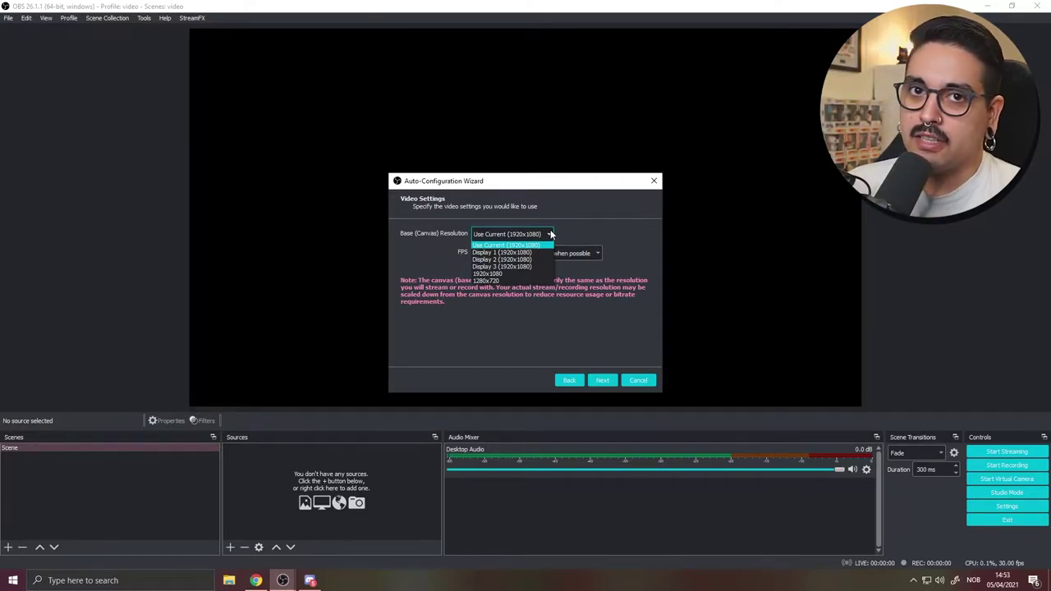
pyautogui.click(572, 261)
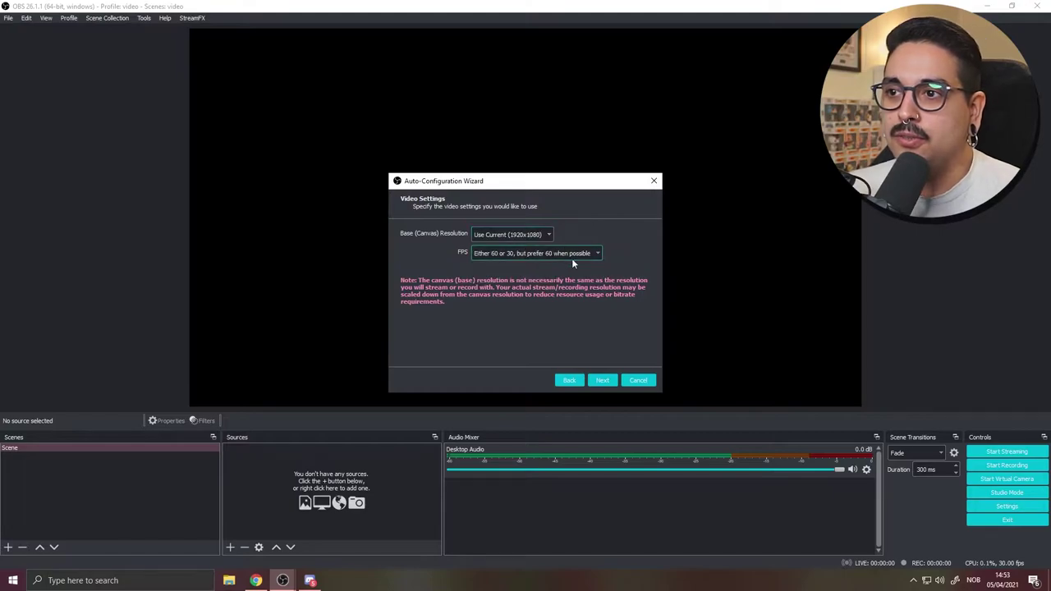
pyautogui.click(602, 380)
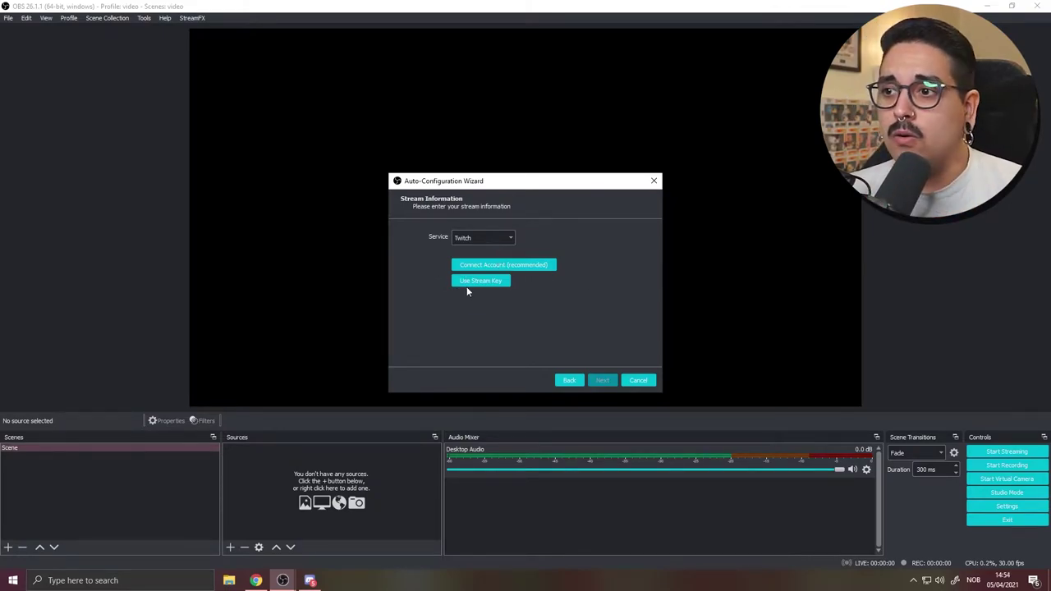
pyautogui.press('Escape')
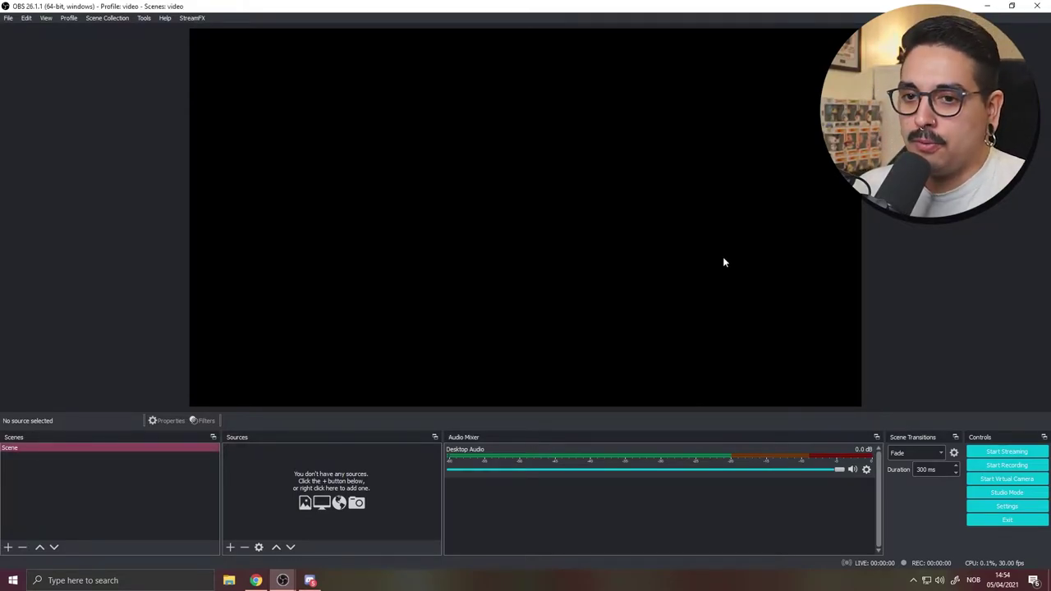
pyautogui.click(143, 17)
pyautogui.click(437, 126)
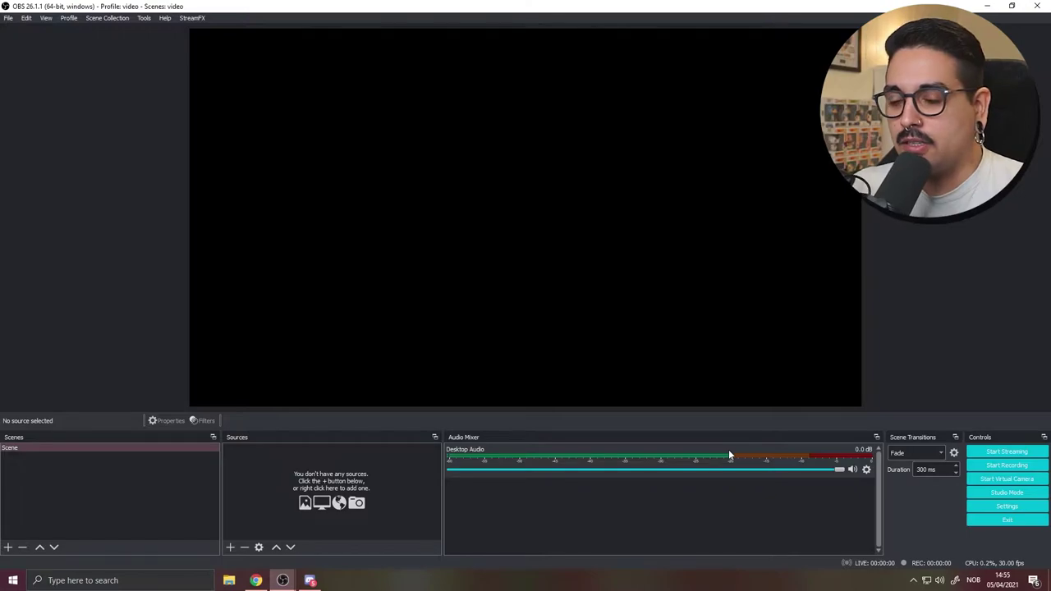
# - Look through the scene transitions available besides Fade
pyautogui.click(935, 453)
pyautogui.click(928, 455)
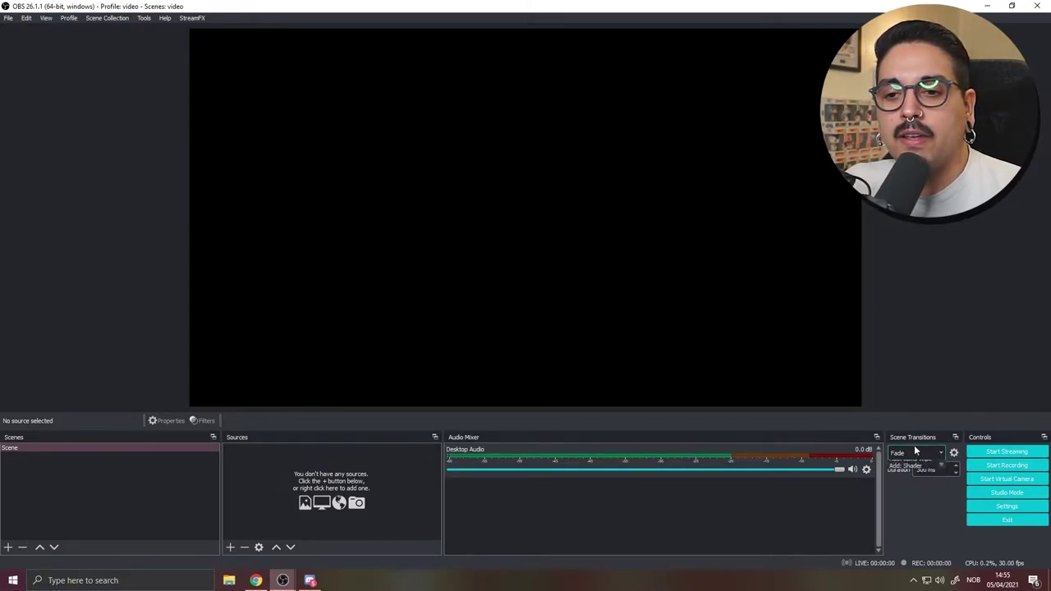
pyautogui.click(902, 453)
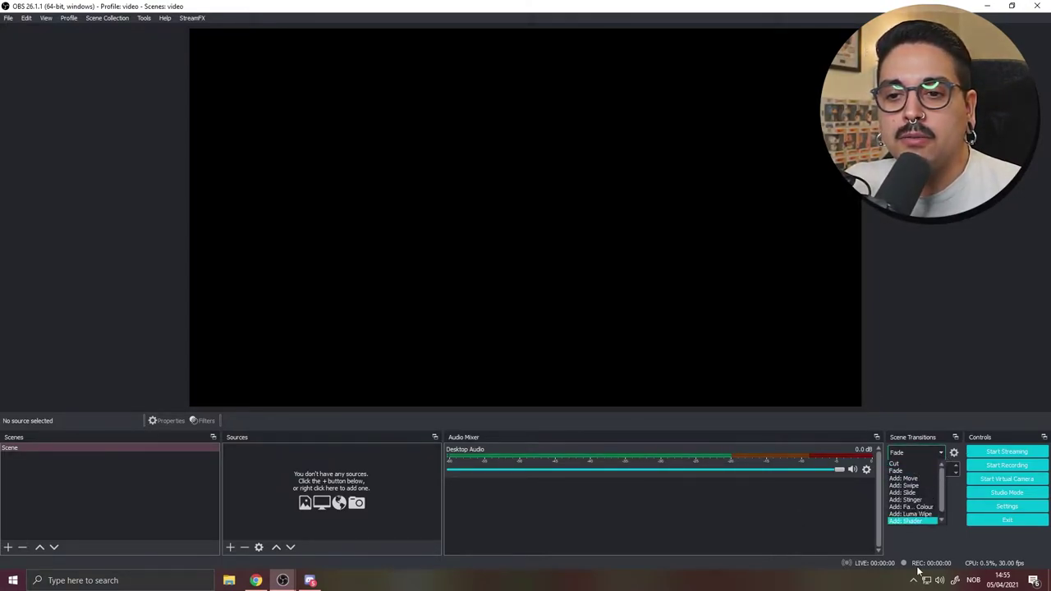
pyautogui.click(733, 535)
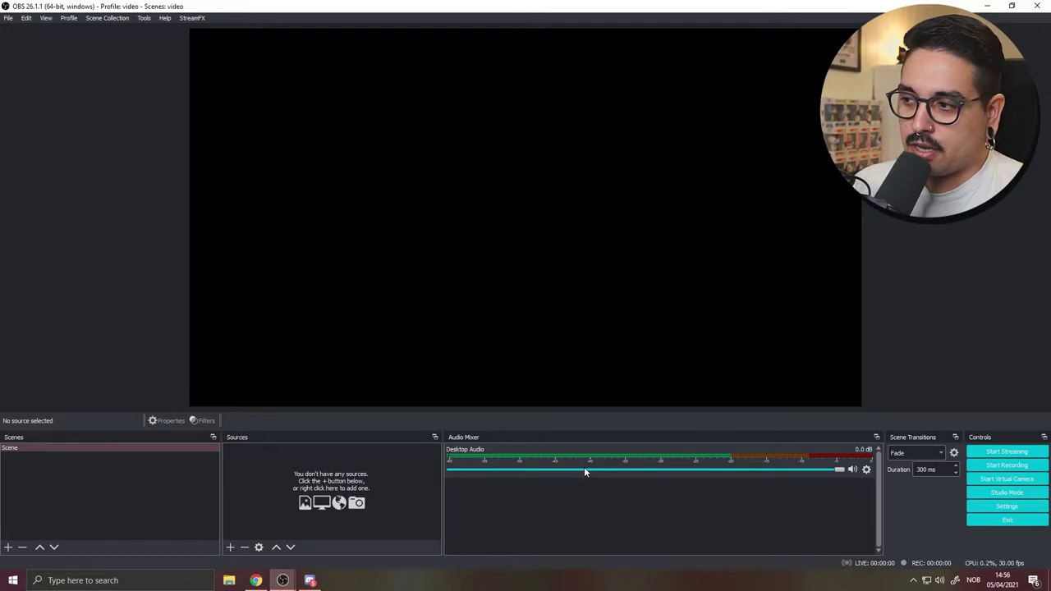
# - Open the video settings and choose 1920x1080 as the base (canvas) resolution
pyautogui.click(997, 507)
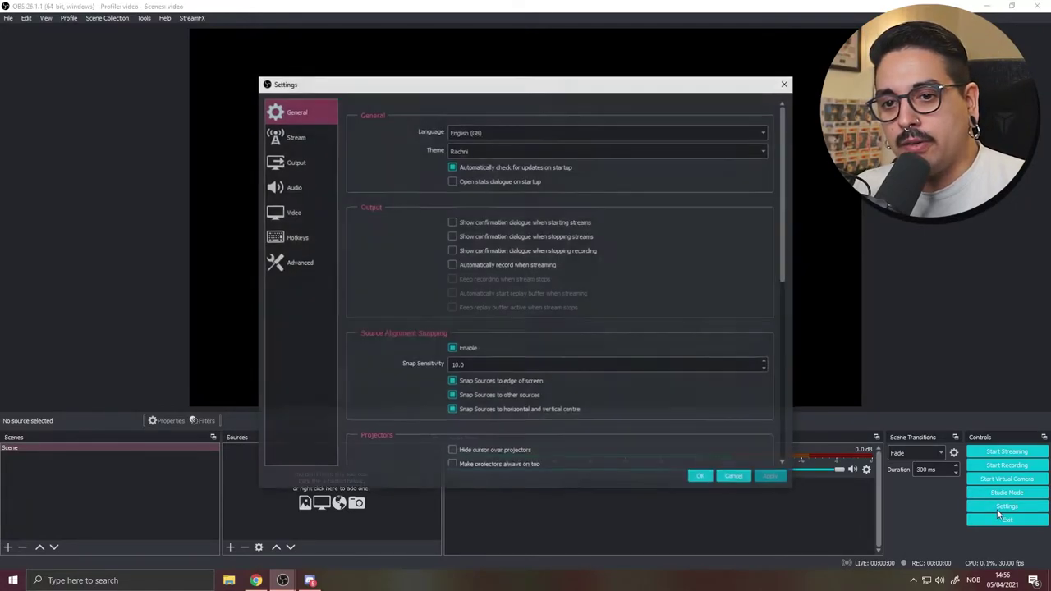
pyautogui.click(295, 162)
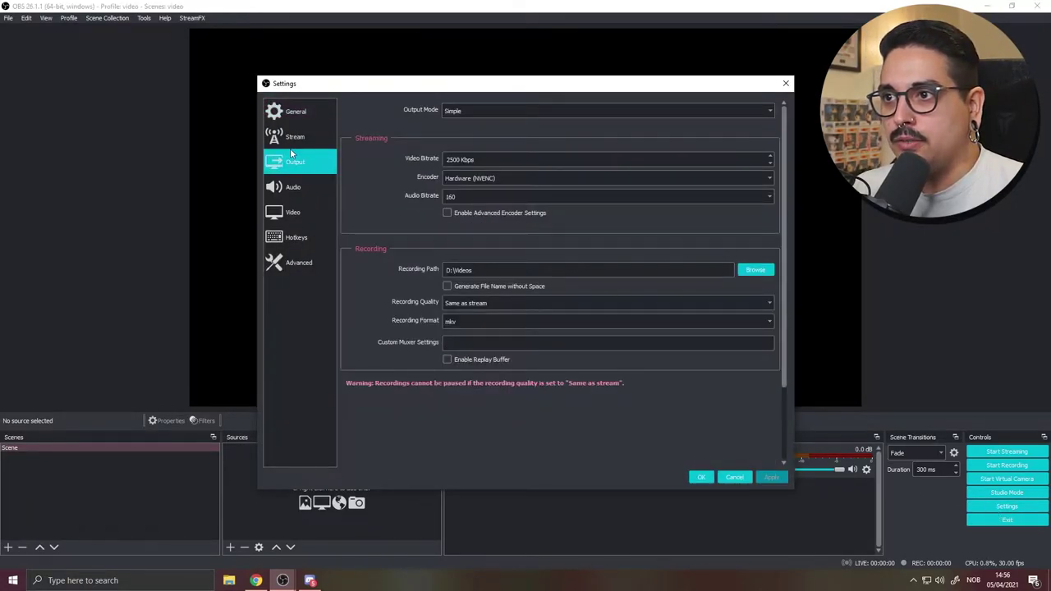
pyautogui.click(296, 217)
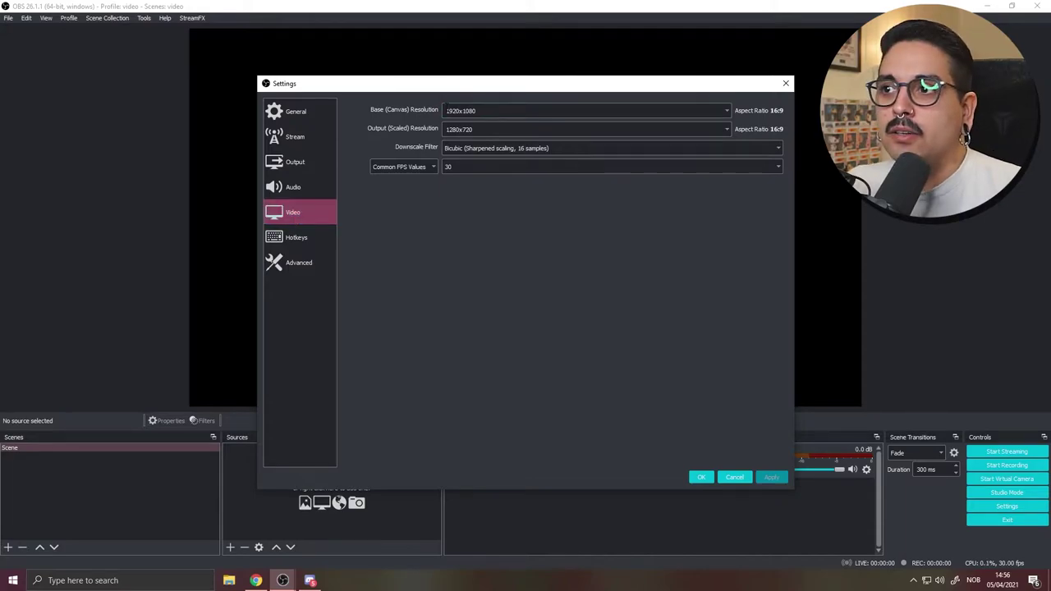
pyautogui.click(486, 113)
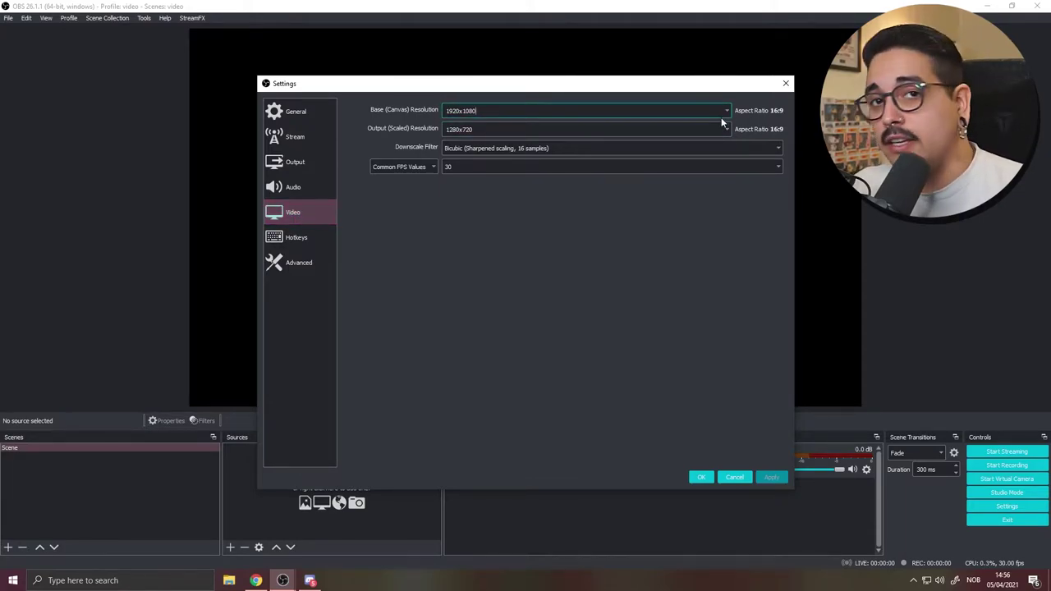
pyautogui.click(726, 111)
pyautogui.click(453, 123)
# - Set a custom output (scaled) resolution of 1664x936
pyautogui.click(459, 128)
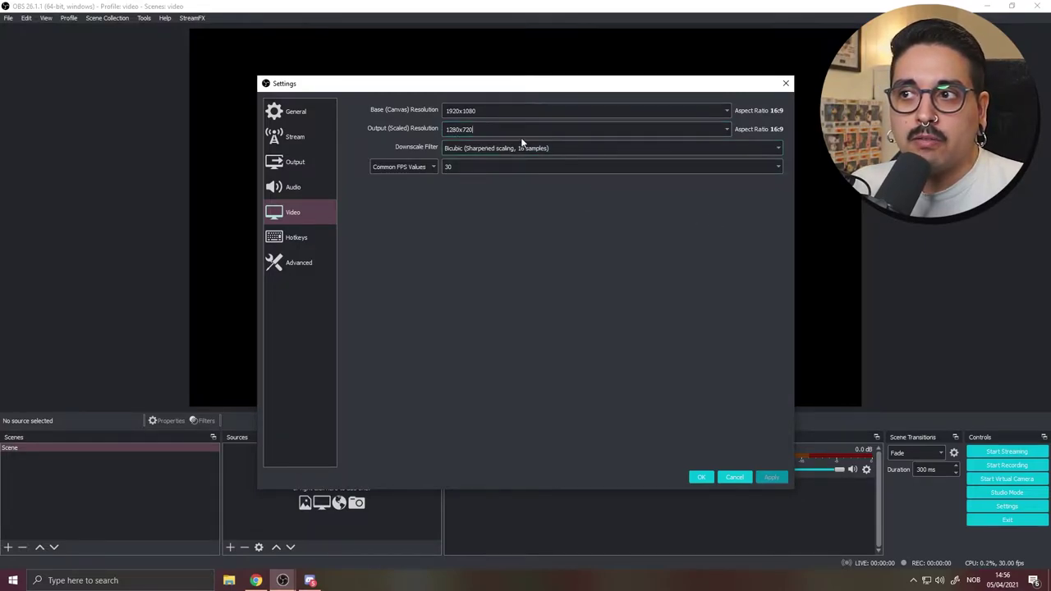
pyautogui.click(726, 132)
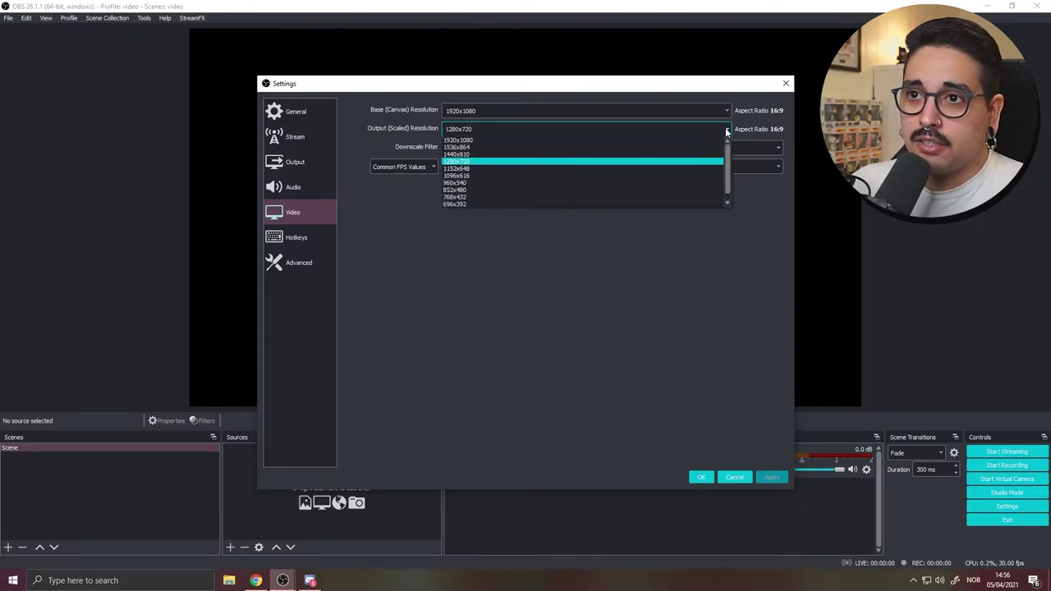
pyautogui.click(471, 162)
pyautogui.hotkey('ctrl', 'a')
pyautogui.press('BackSpace')
pyautogui.write('166')
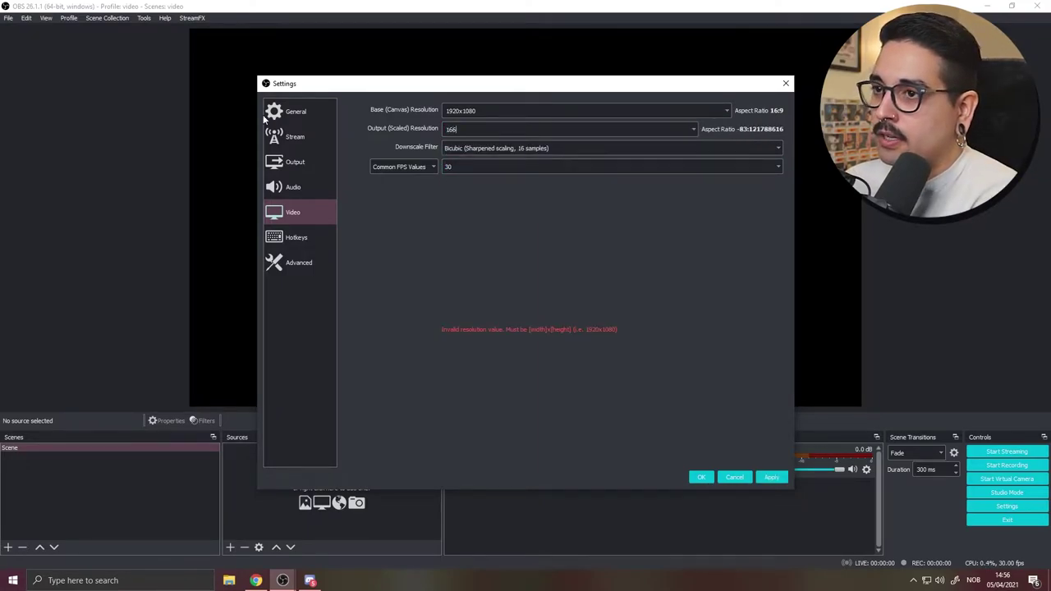
pyautogui.write('4x964')
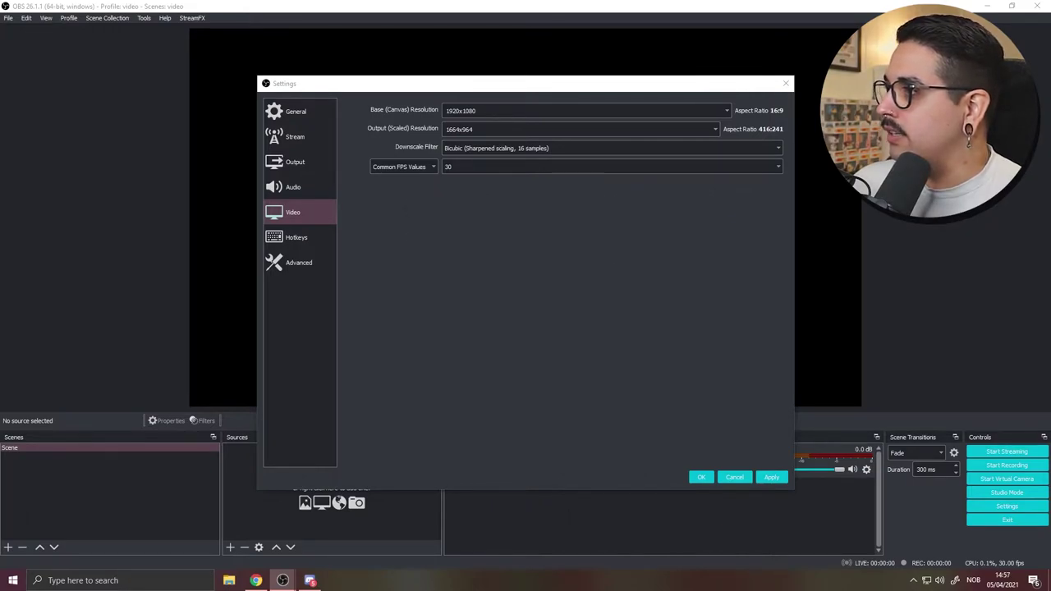
pyautogui.click(509, 124)
pyautogui.press('BackSpace')
pyautogui.press('BackSpace')
pyautogui.press('BackSpace')
pyautogui.write('936')
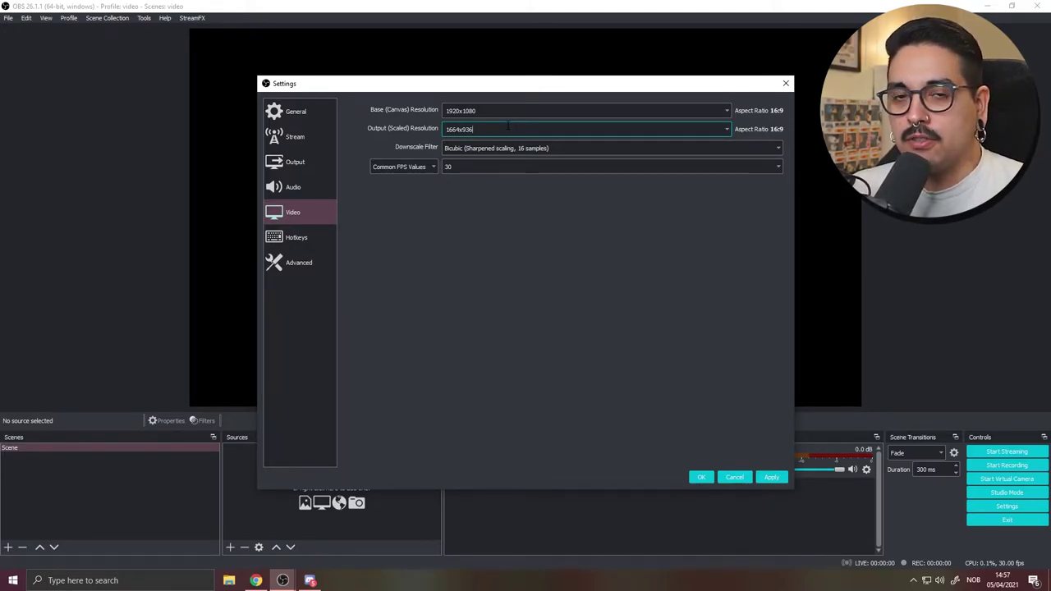
pyautogui.doubleClick(509, 125)
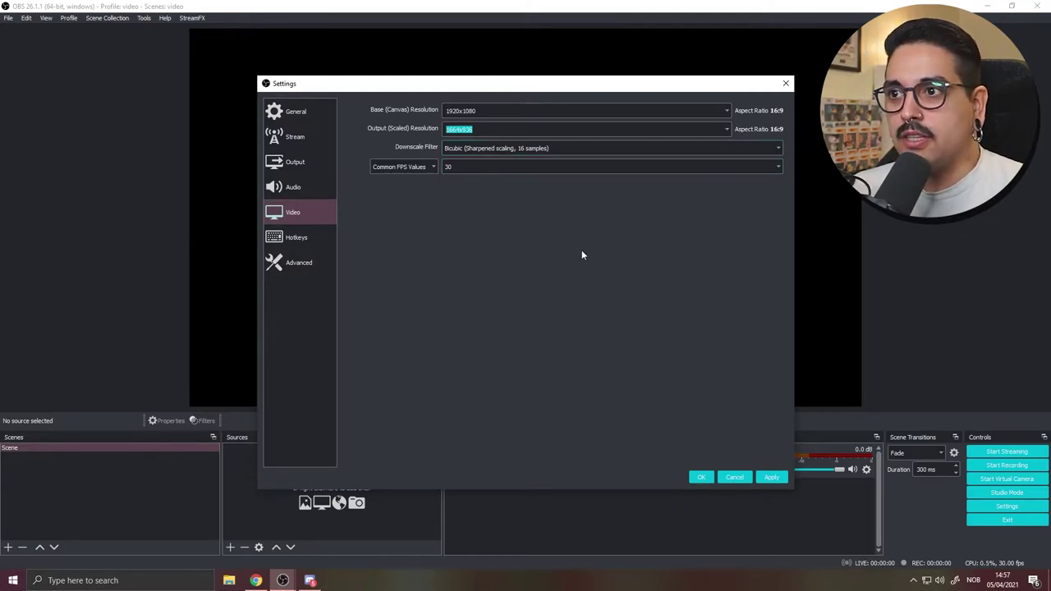
# - Set the downscale filter to Lanczos (Sharpened scaling, 36 samples) and the common FPS value to 59.94, applying the changes
pyautogui.click(476, 148)
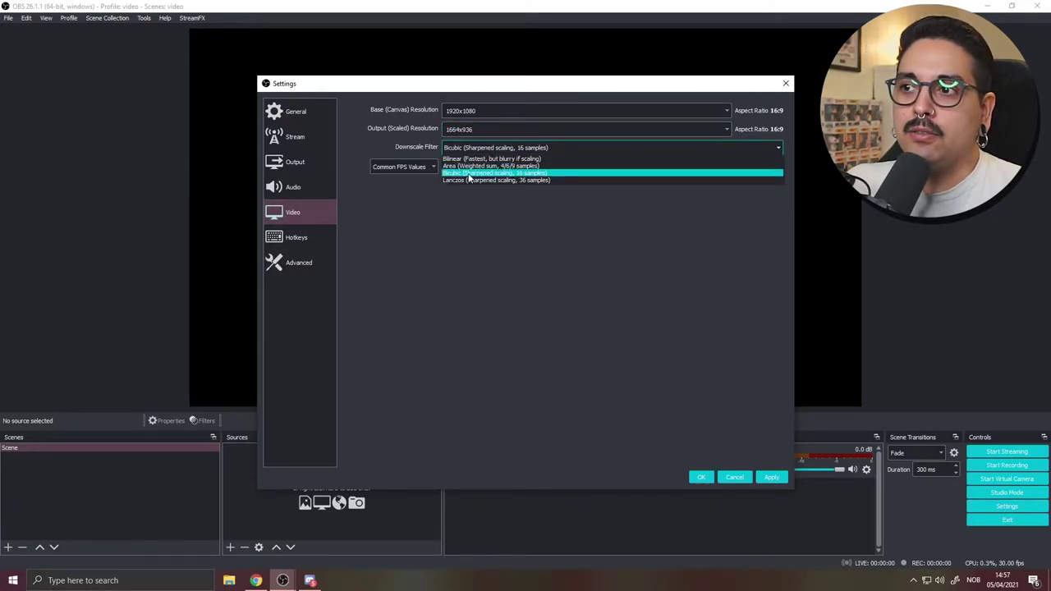
pyautogui.click(464, 180)
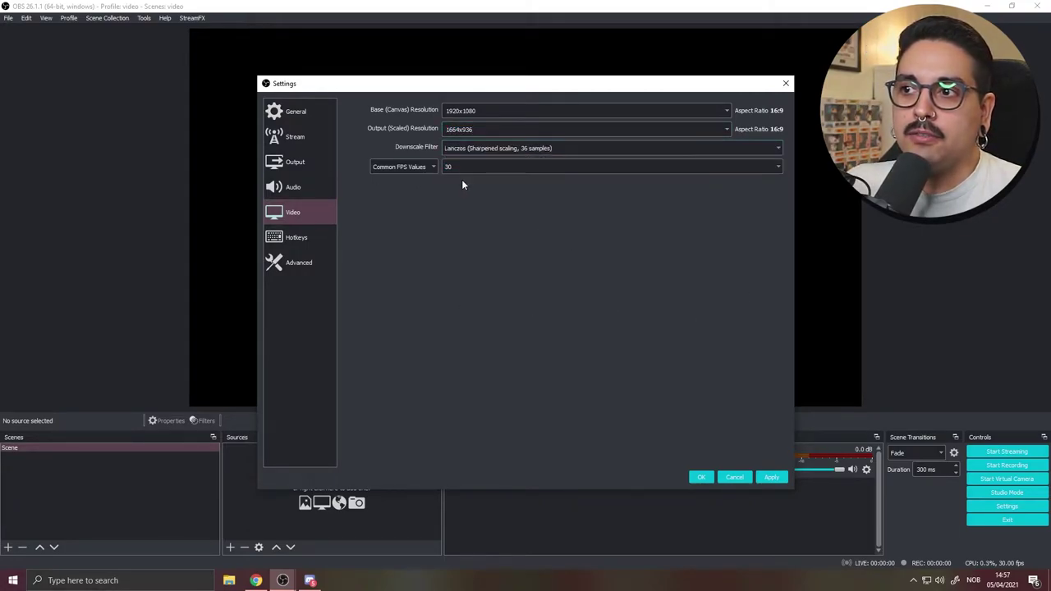
pyautogui.click(574, 170)
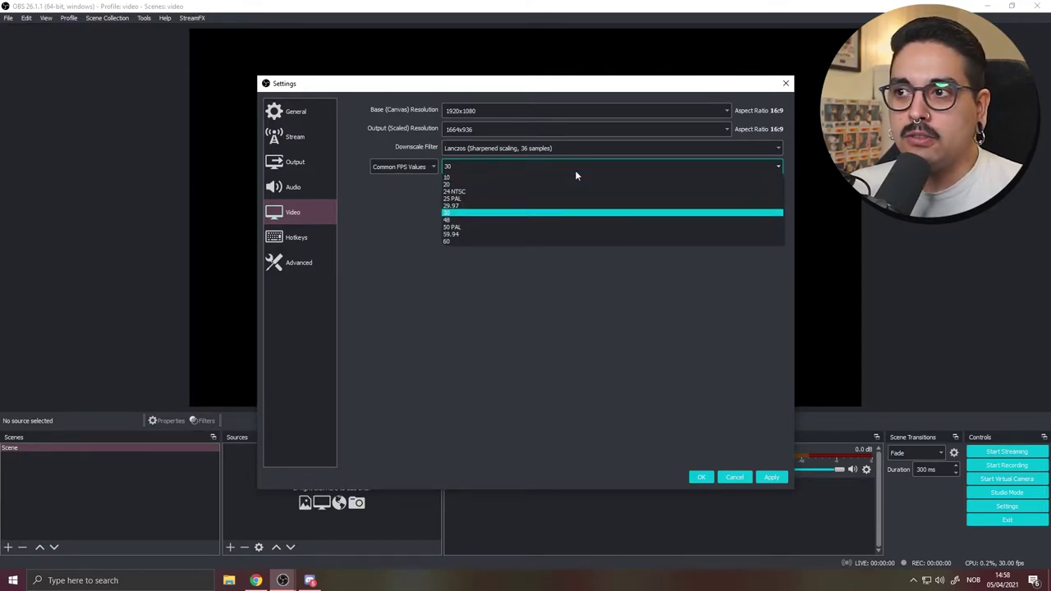
pyautogui.click(458, 234)
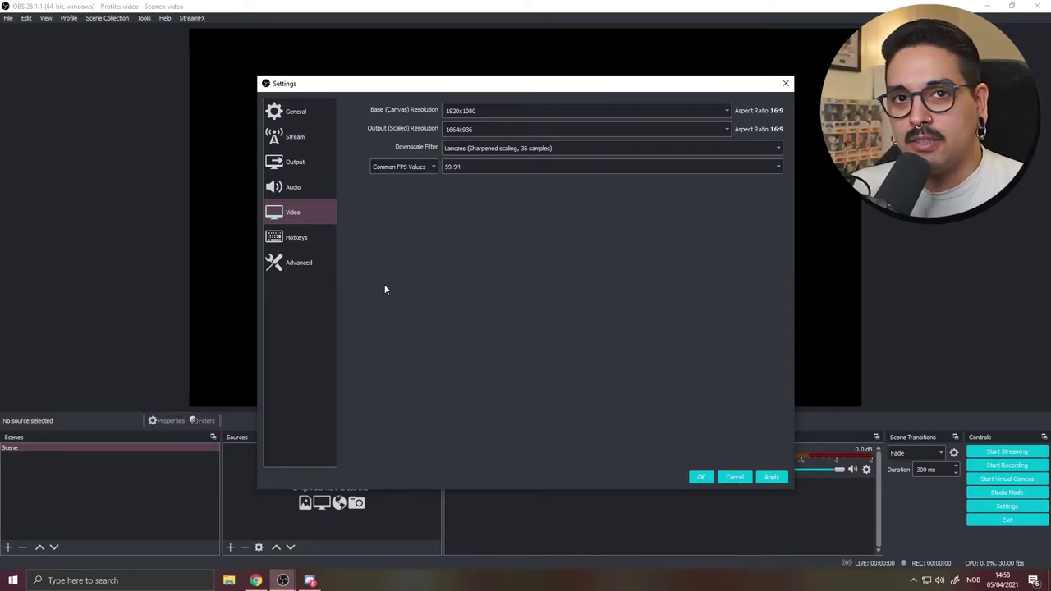
pyautogui.hotkey('alt', 'a')
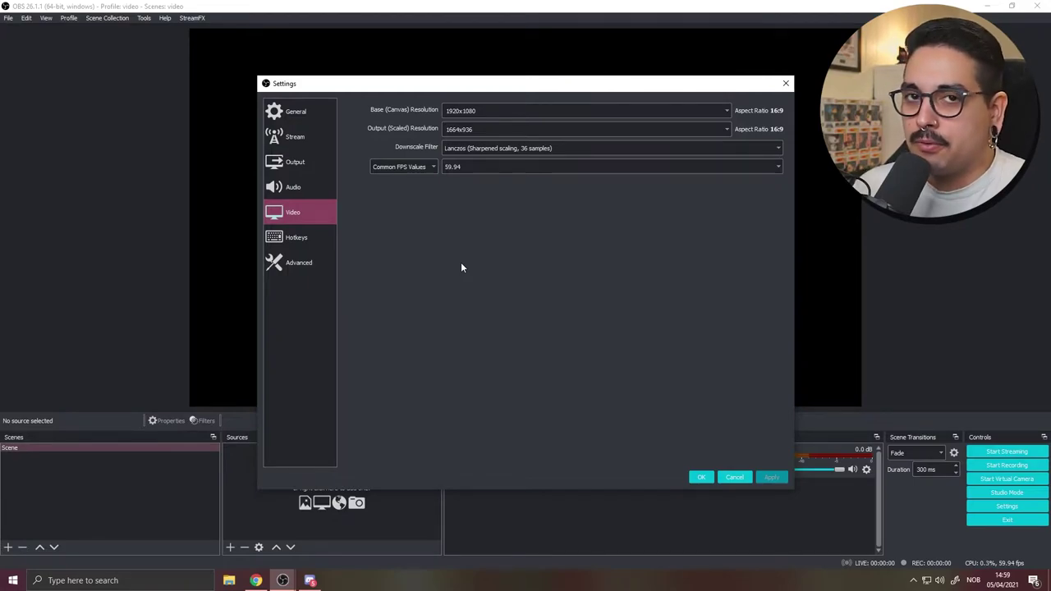
# - Open the output settings and switch the output mode to Advanced
pyautogui.click(291, 162)
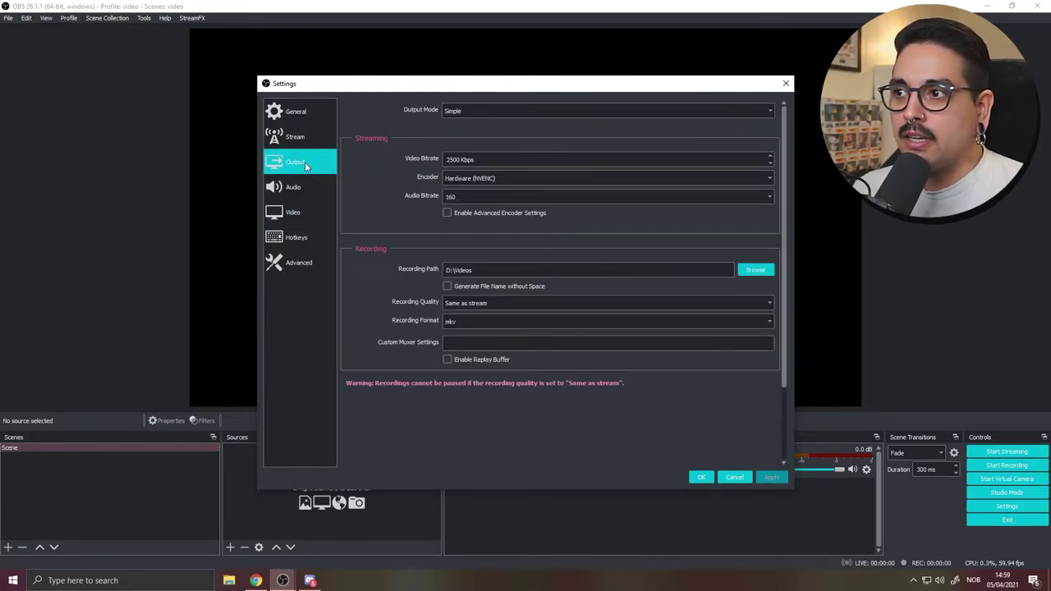
pyautogui.click(479, 108)
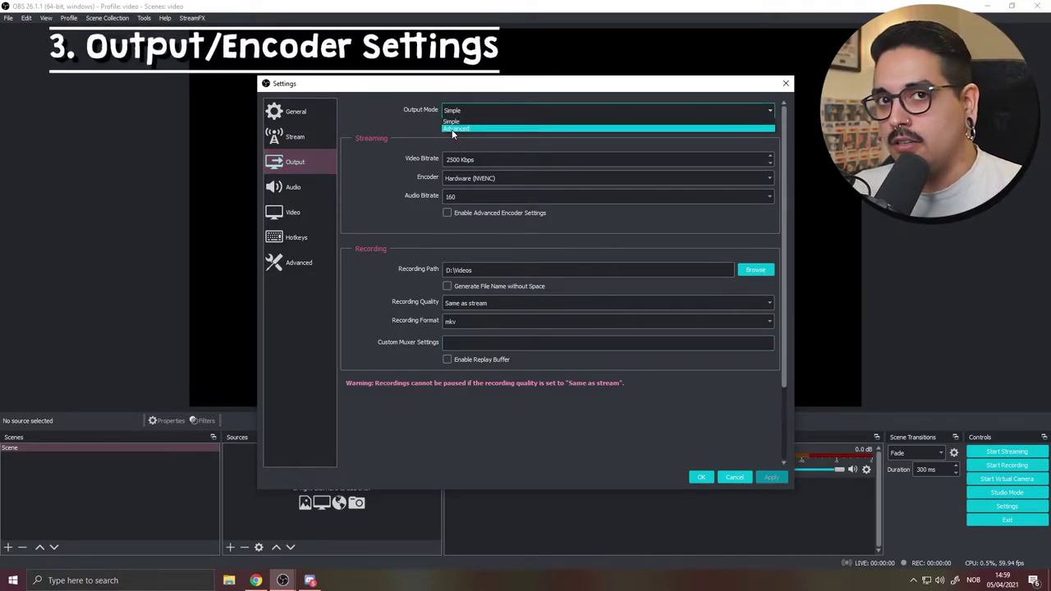
pyautogui.click(451, 130)
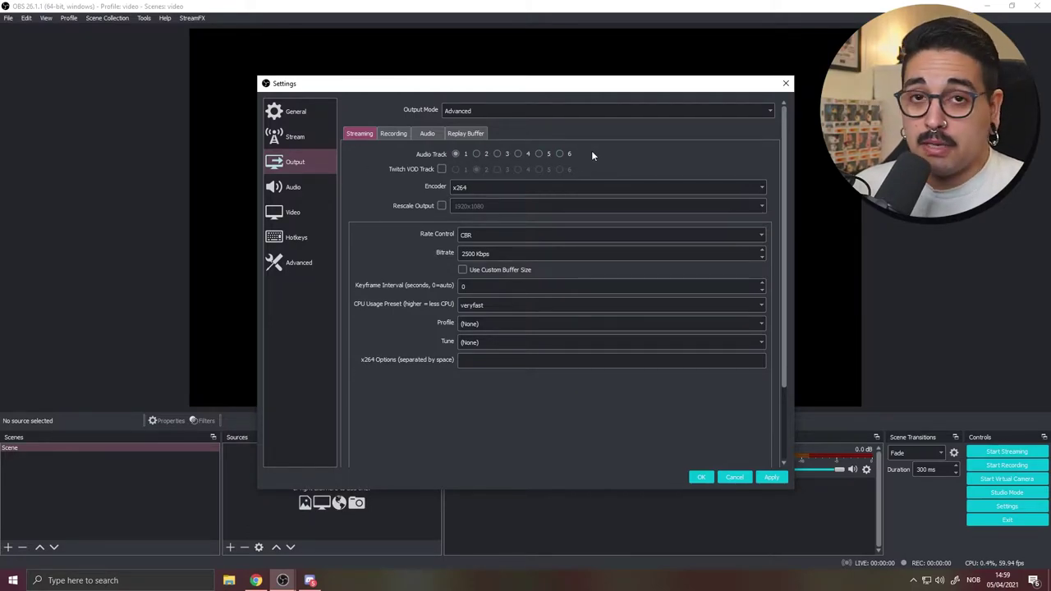
# - Assign the streaming output to audio track 5 and enable the Twitch VOD track on track 6
pyautogui.click(537, 156)
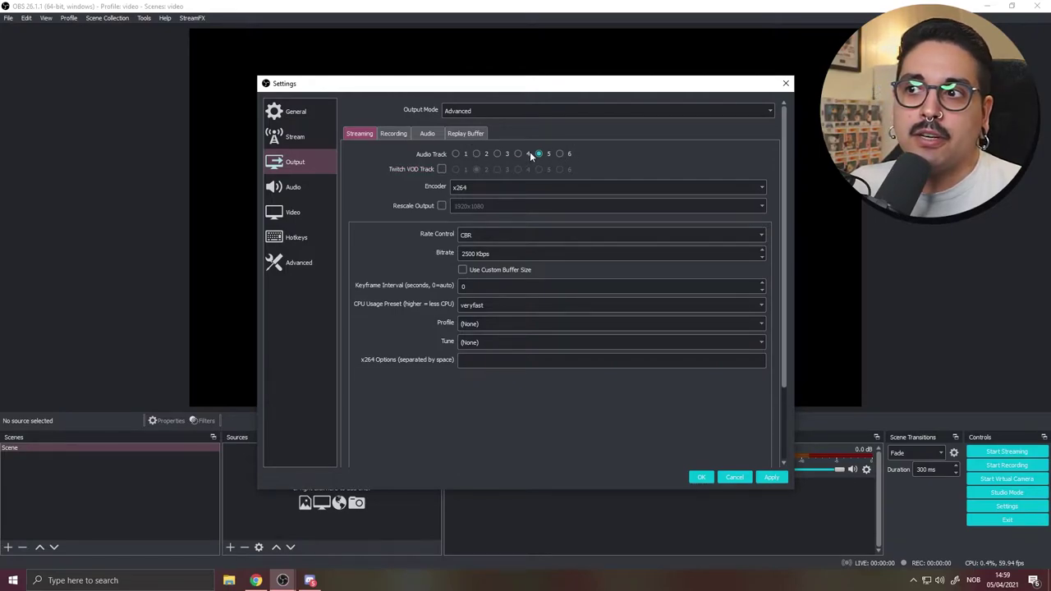
pyautogui.click(441, 169)
pyautogui.click(559, 169)
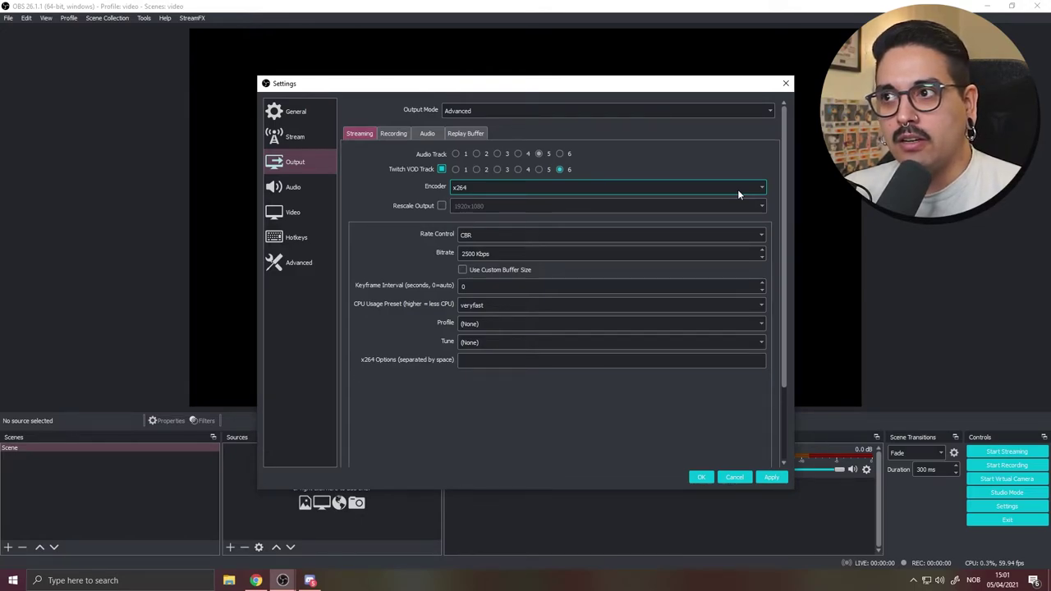
# - Set the streaming encoder to NVIDIA NVENC H.264 (new), trying the H.264/AVC (via FFmpeg) variant along the way
pyautogui.click(739, 187)
pyautogui.click(489, 205)
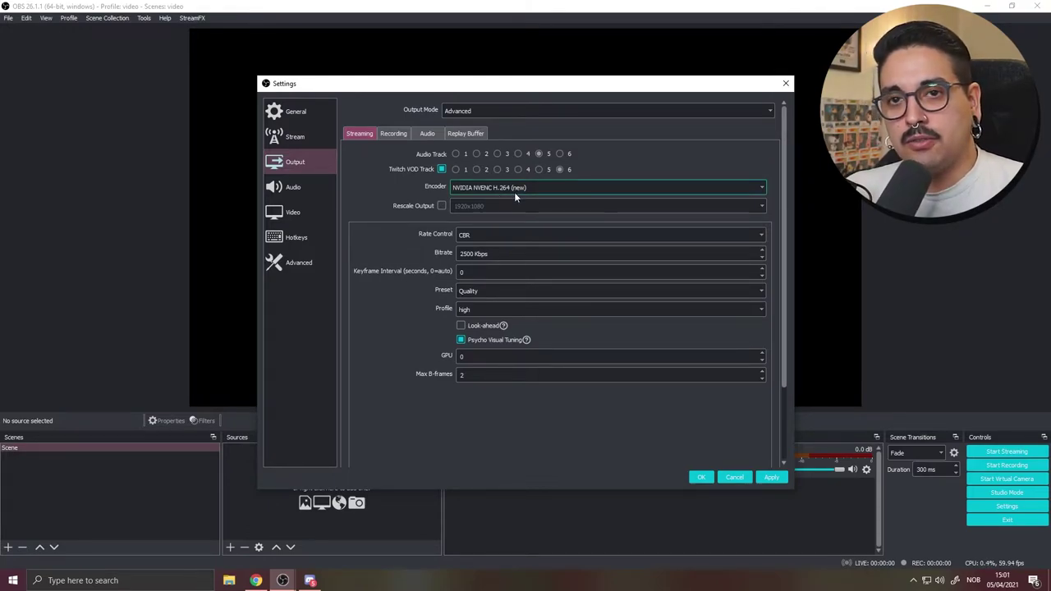
pyautogui.click(513, 192)
pyautogui.click(558, 211)
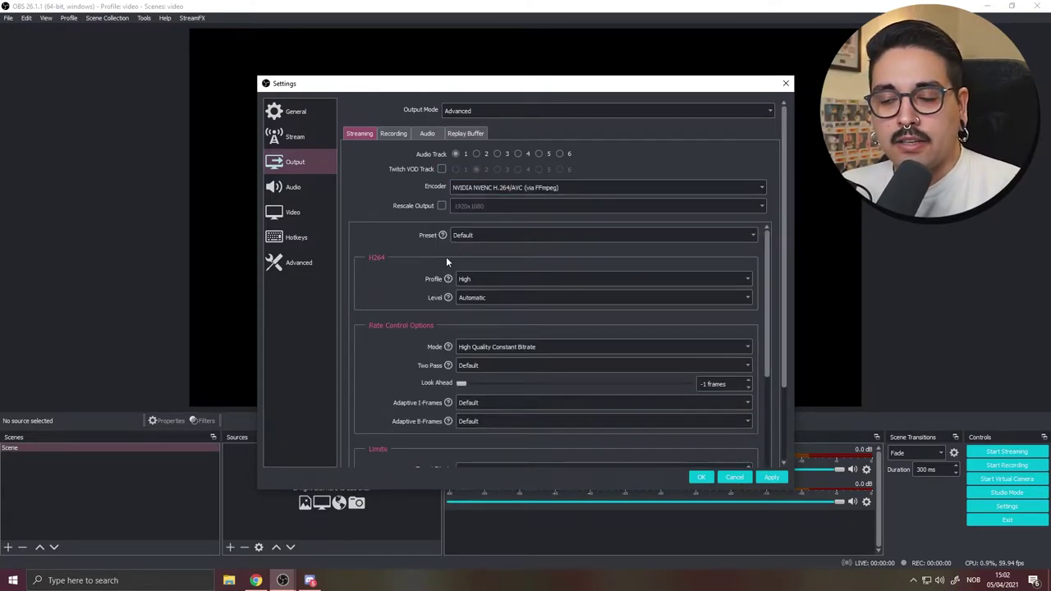
pyautogui.click(497, 189)
pyautogui.click(501, 199)
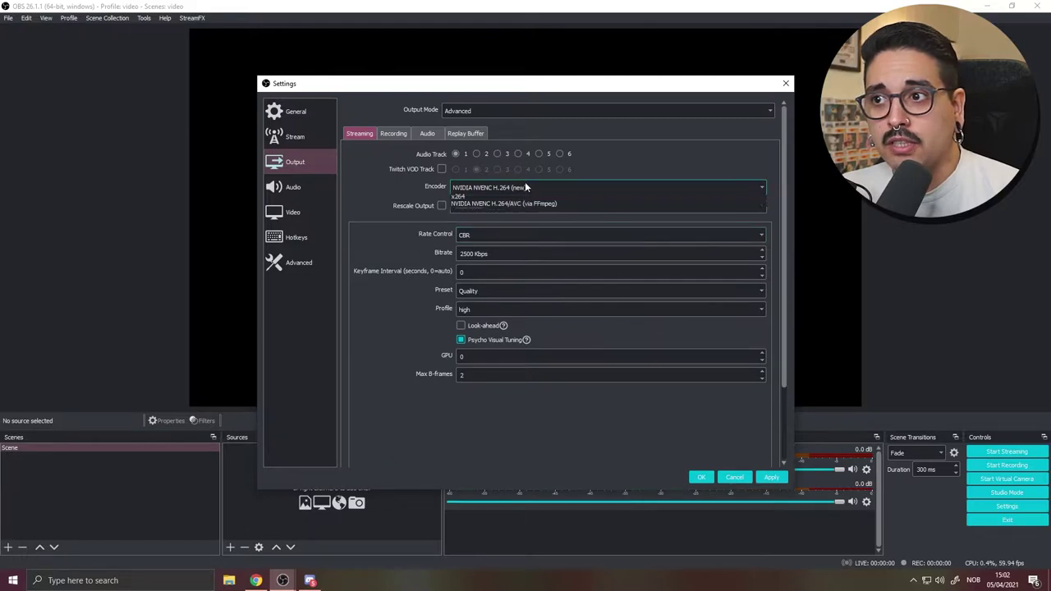
pyautogui.click(525, 187)
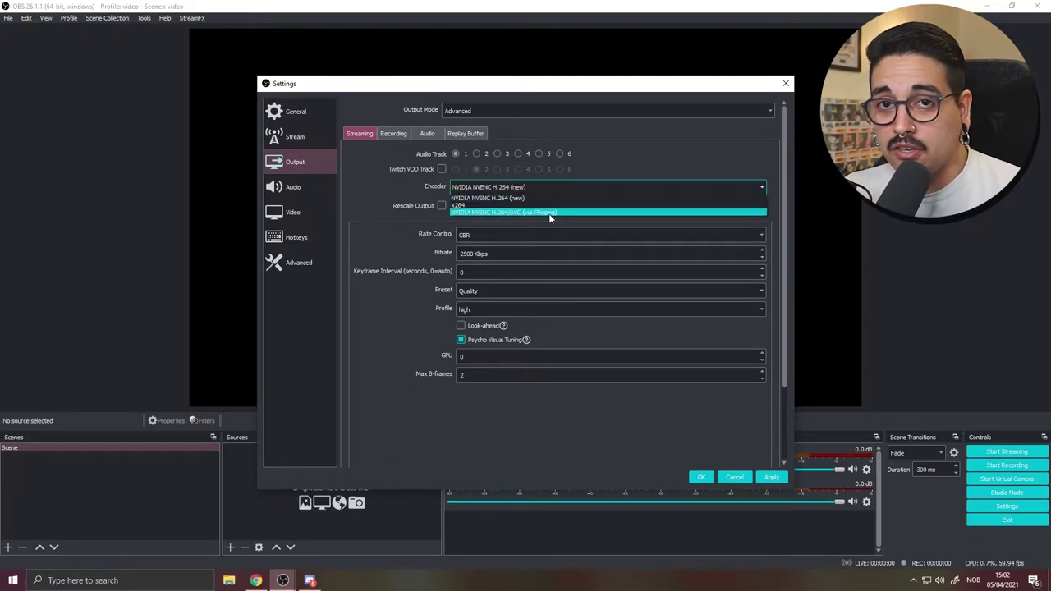
pyautogui.click(489, 197)
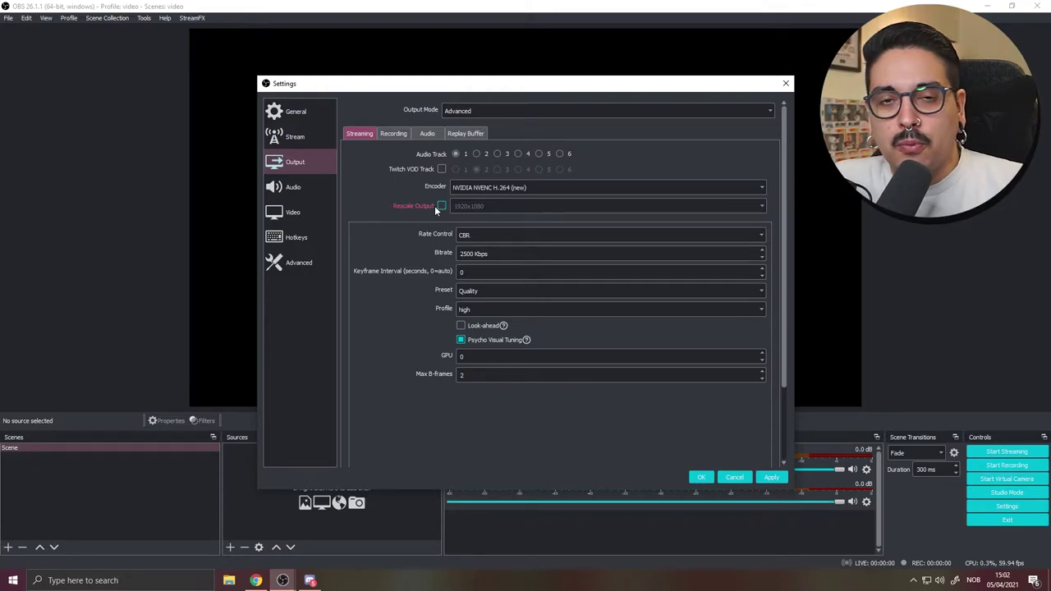
# - Reassign the streaming audio to track 5 and re-enable the Twitch VOD track on track 6
pyautogui.click(538, 154)
pyautogui.click(442, 169)
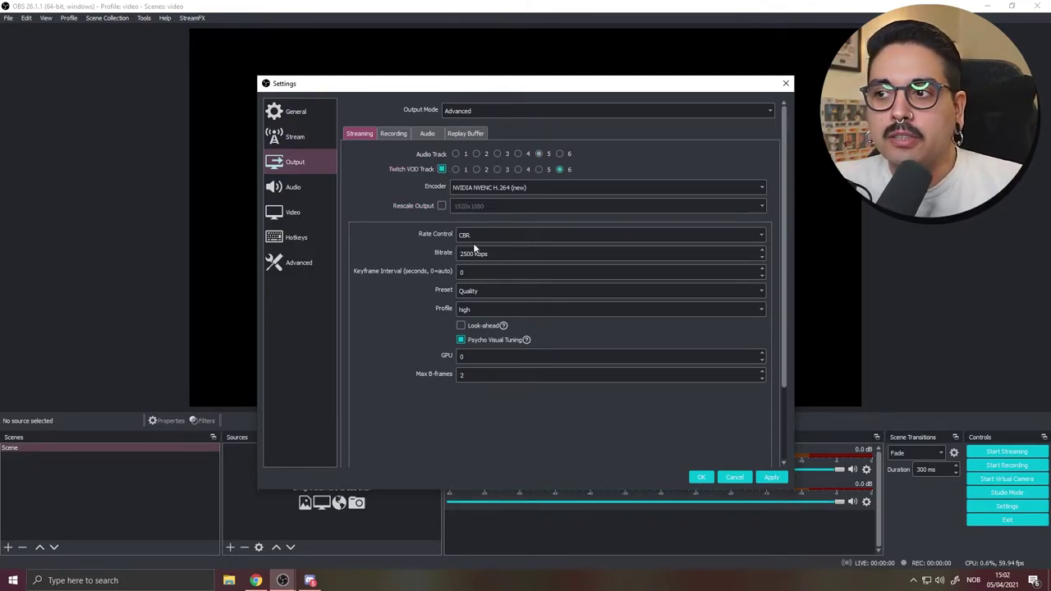
# - Set the streaming rate control to CBR and try a bitrate of 8000 Kbps
pyautogui.click(474, 237)
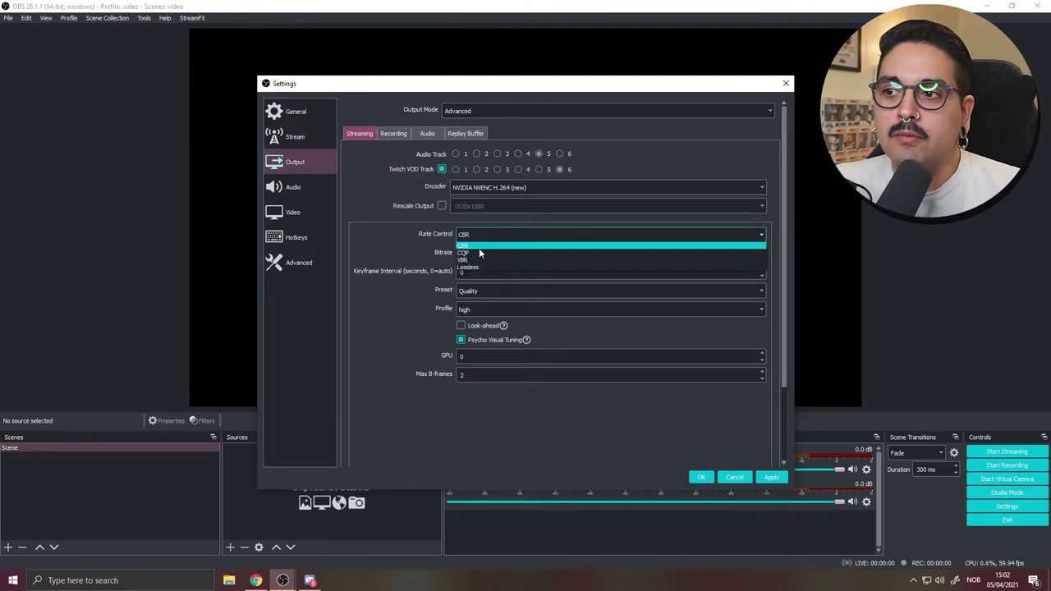
pyautogui.click(464, 244)
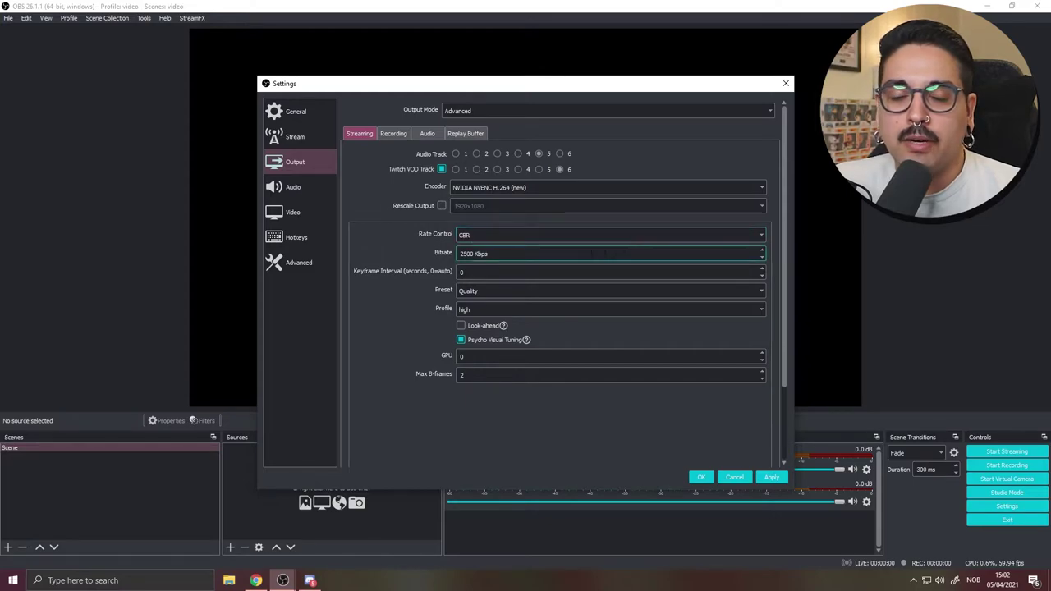
pyautogui.doubleClick(484, 253)
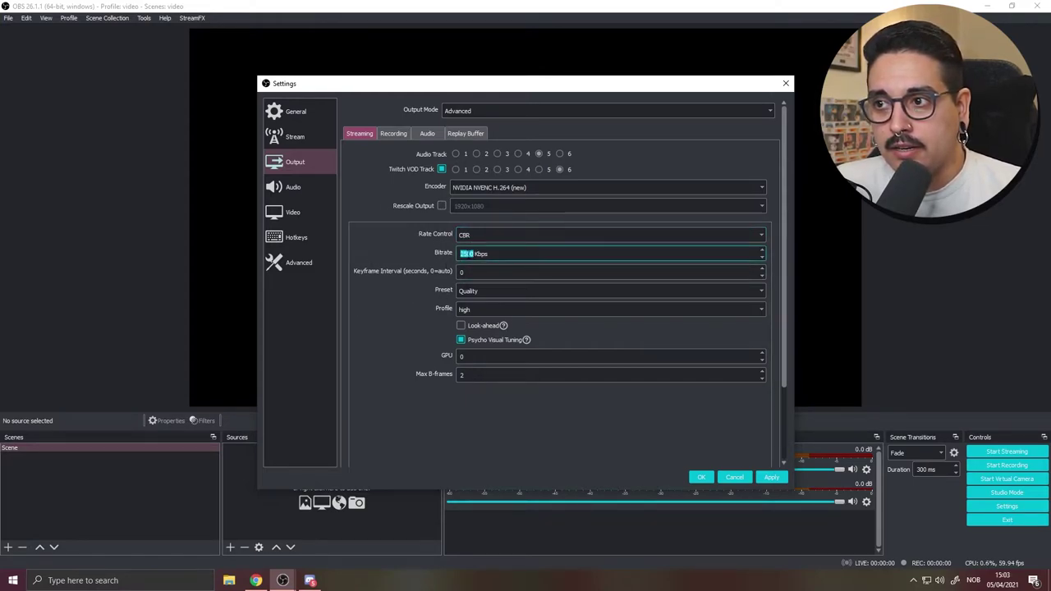
pyautogui.press('BackSpace')
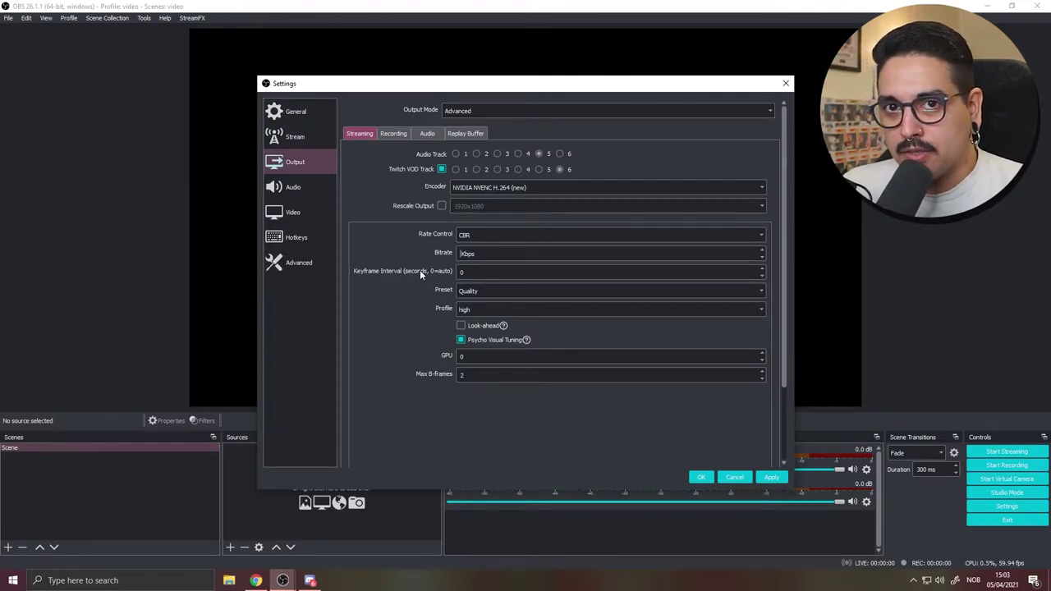
pyautogui.write('600')
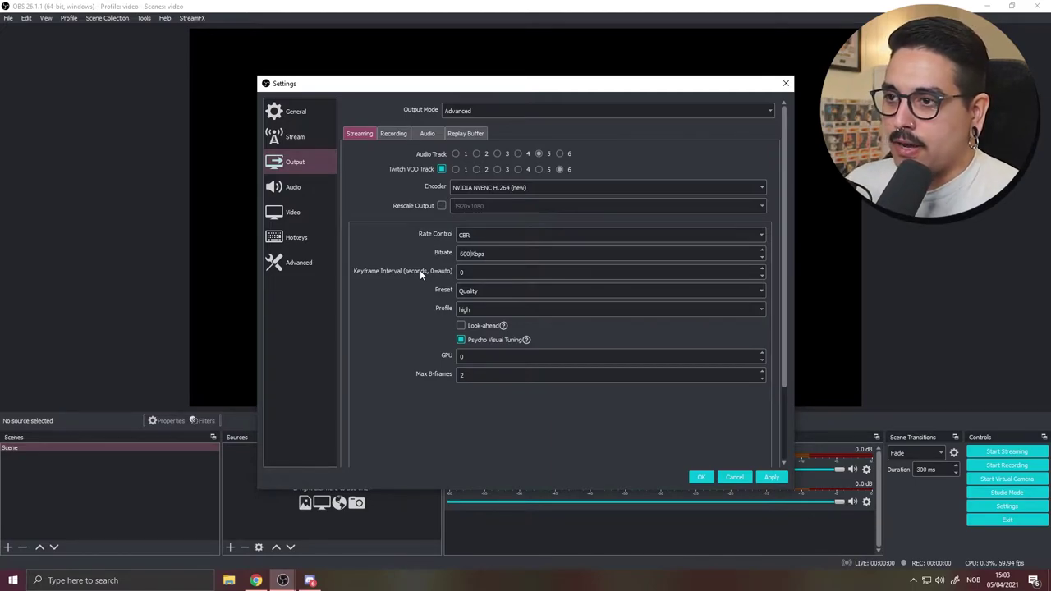
pyautogui.press('BackSpace')
pyautogui.press('BackSpace')
pyautogui.press('BackSpace')
pyautogui.write('80')
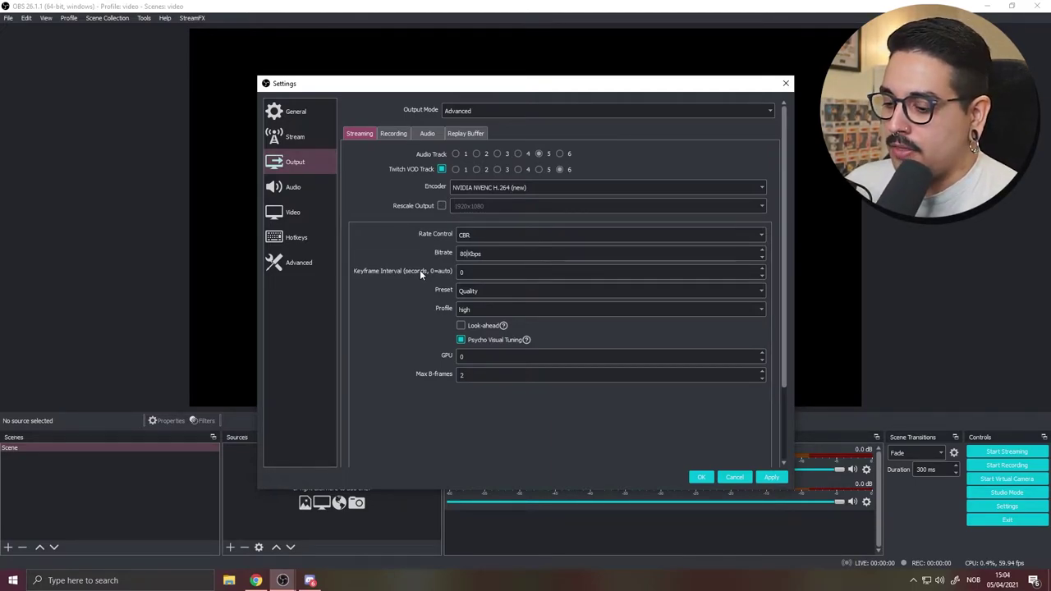
pyautogui.write('00')
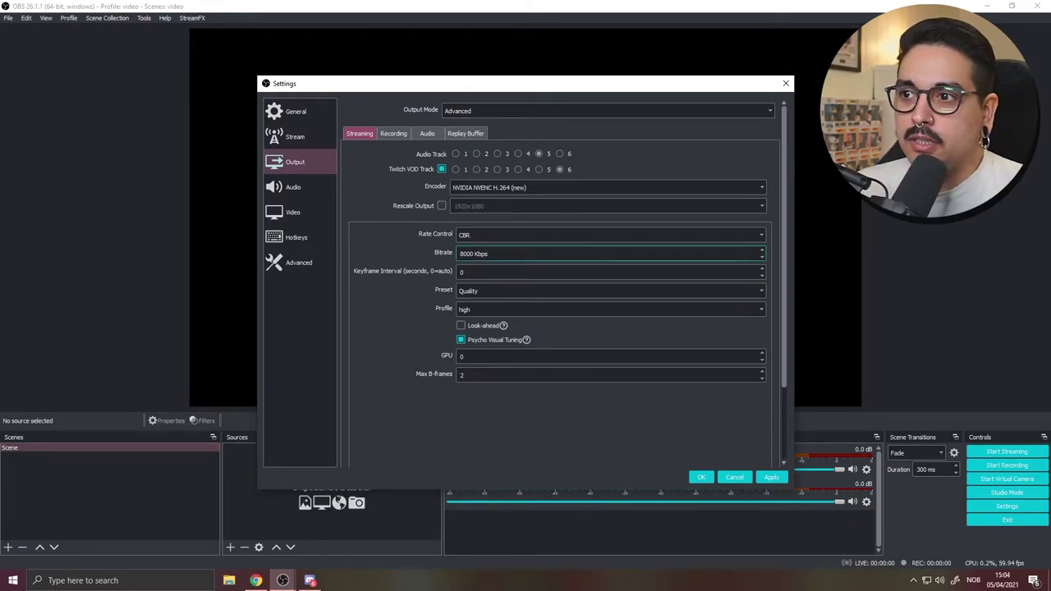
# - Set the streaming bitrate to 5000 Kbps and the keyframe interval to 2 seconds
pyautogui.press('BackSpace')
pyautogui.press('BackSpace')
pyautogui.press('BackSpace')
pyautogui.press('BackSpace')
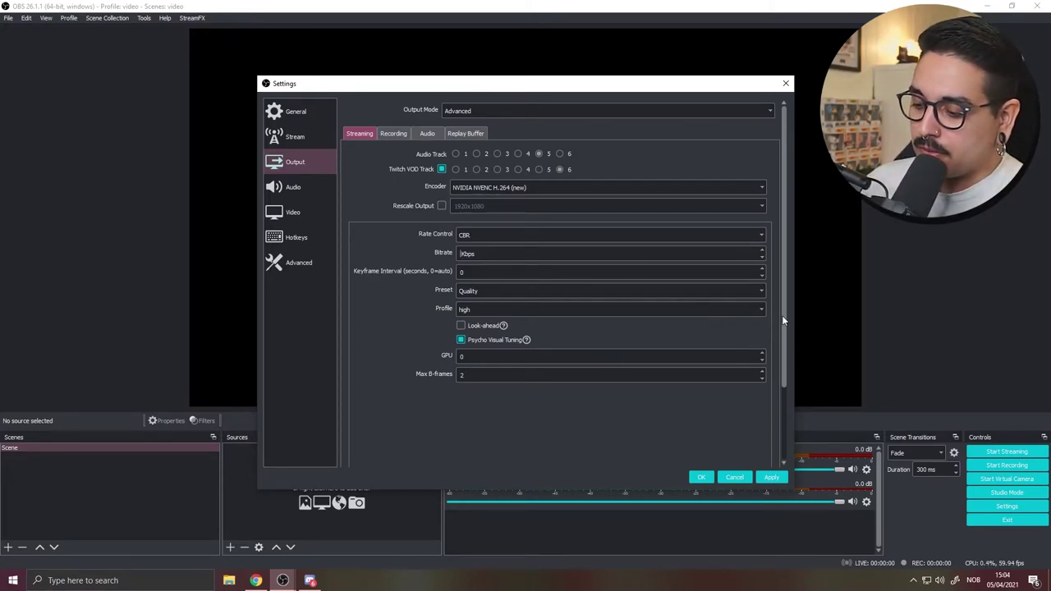
pyautogui.write('45000')
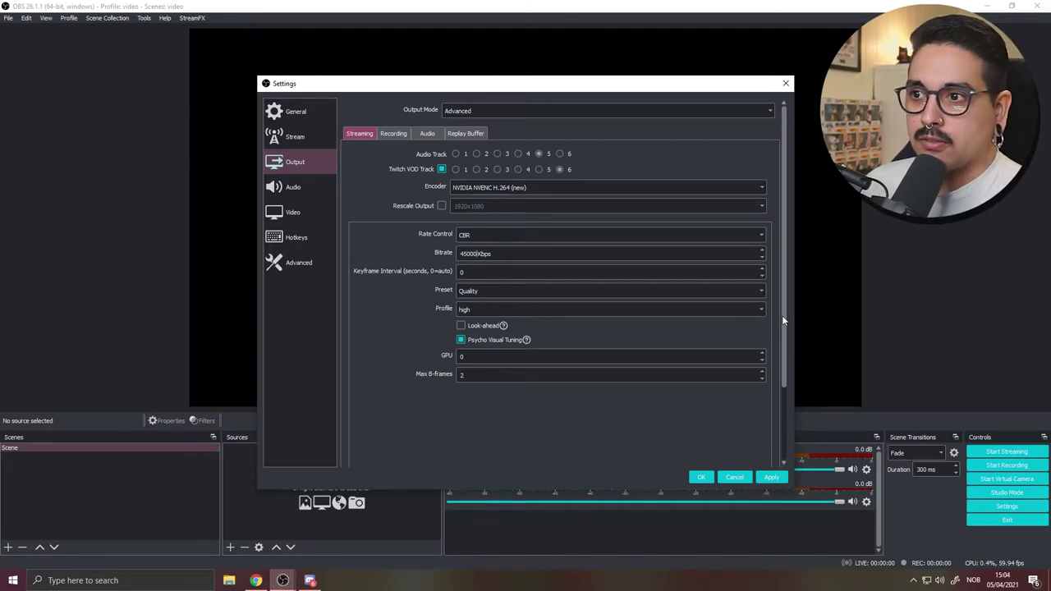
pyautogui.press('Home')
pyautogui.press('Delete')
pyautogui.click(481, 272)
pyautogui.press('BackSpace')
pyautogui.write('2')
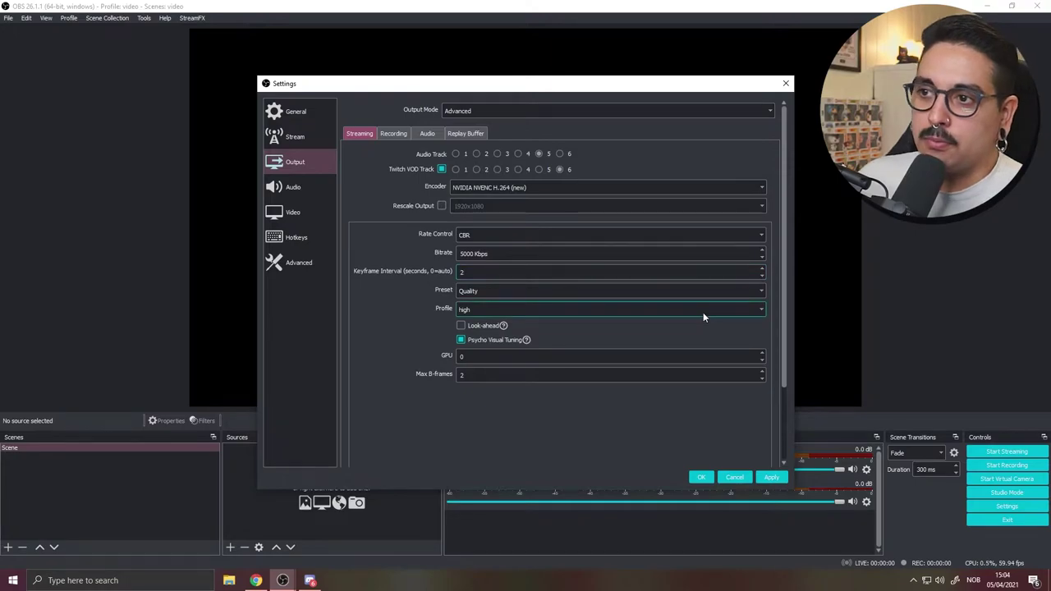
# - Review the streaming encoder presets, try Max Quality and switch back to Quality
pyautogui.click(492, 291)
pyautogui.click(529, 289)
pyautogui.click(527, 287)
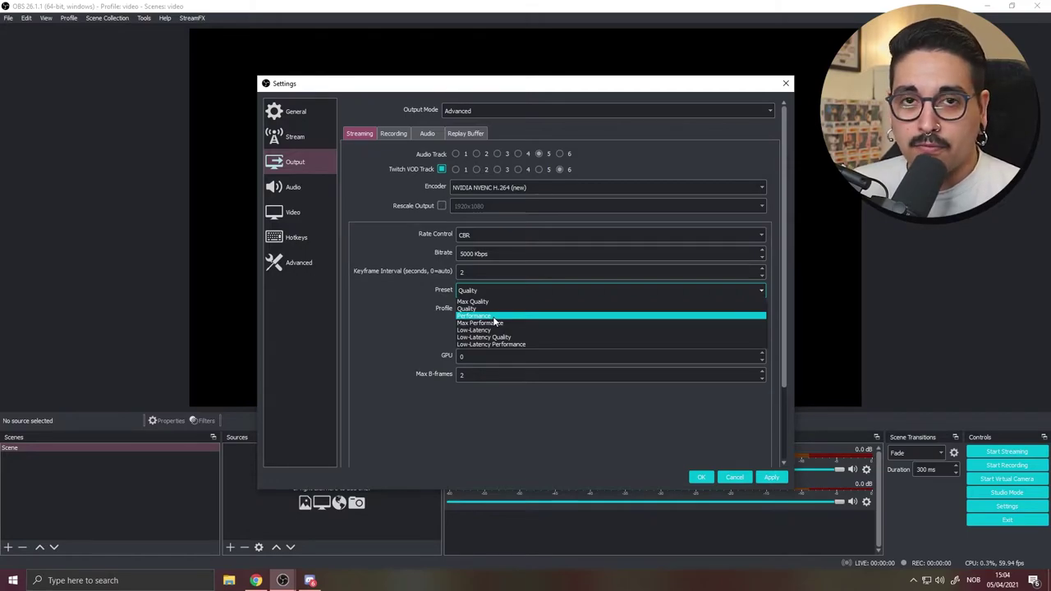
pyautogui.click(417, 334)
pyautogui.click(477, 292)
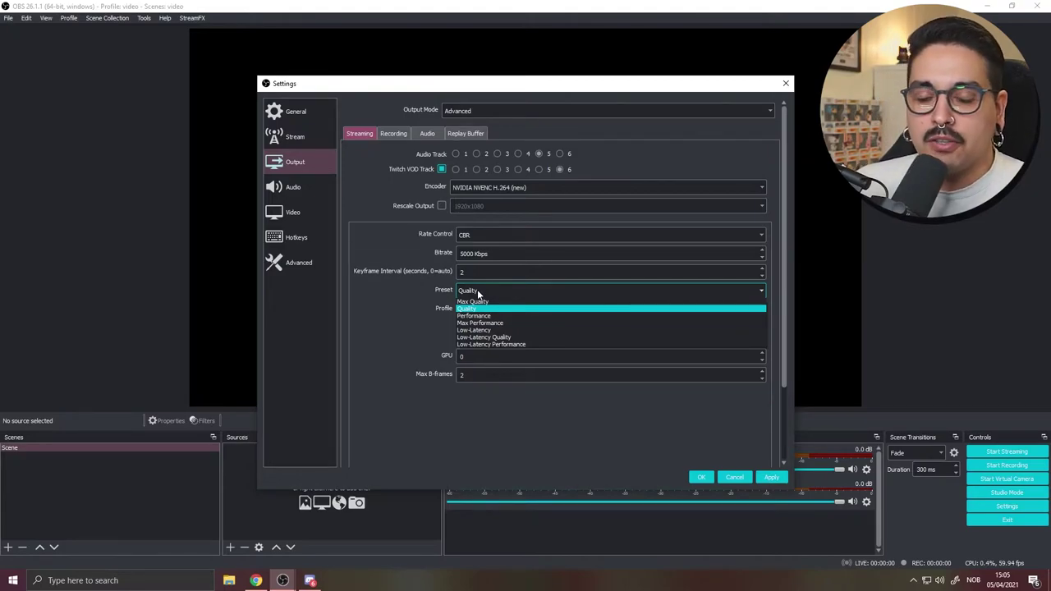
pyautogui.click(473, 301)
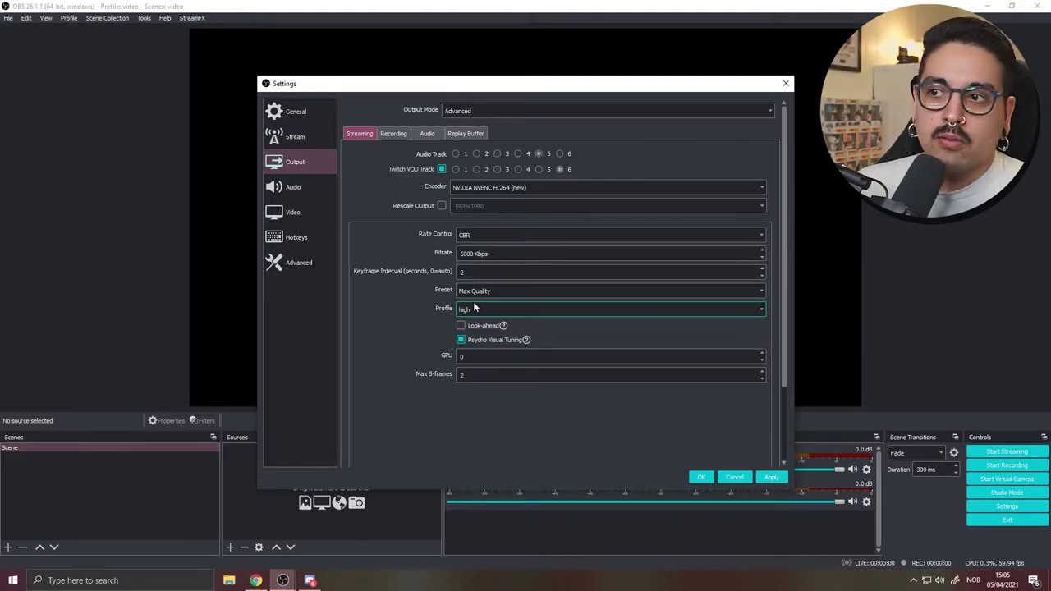
pyautogui.click(474, 293)
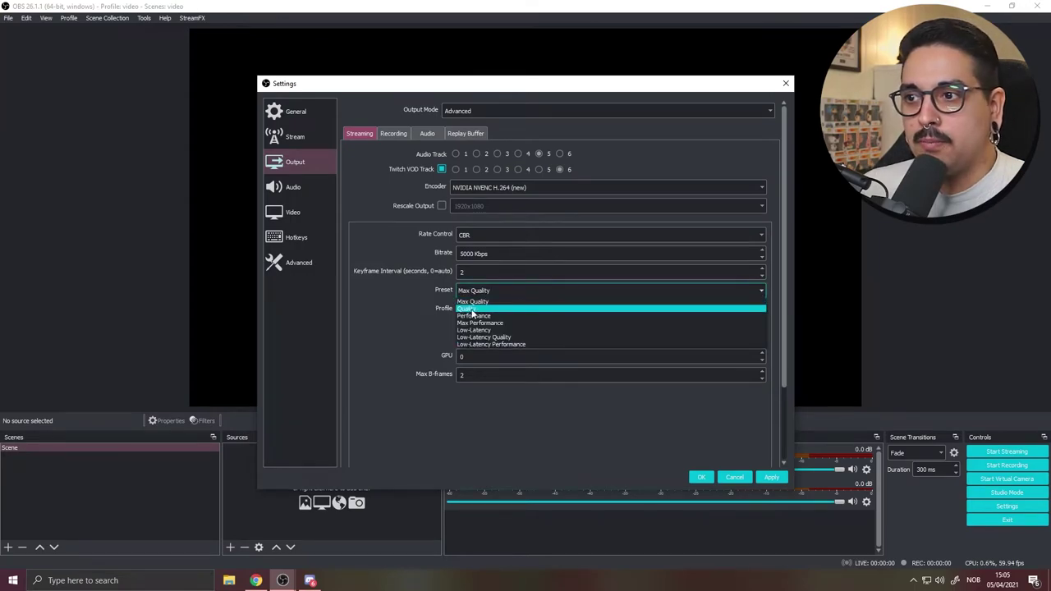
pyautogui.click(472, 312)
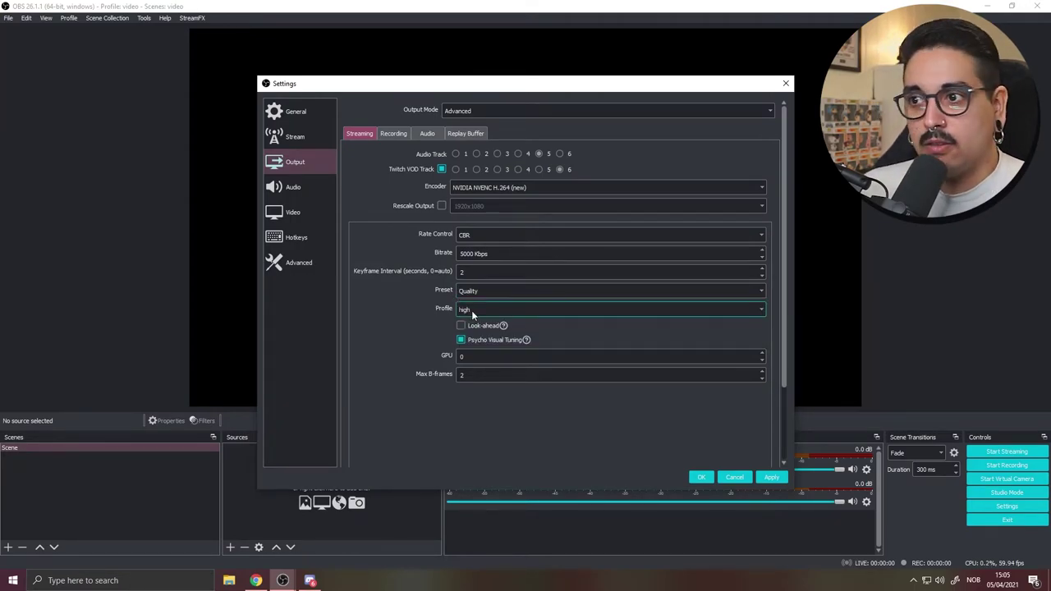
# - Set the streaming encoder preset to Performance and keep the profile at high
pyautogui.click(488, 292)
pyautogui.click(481, 316)
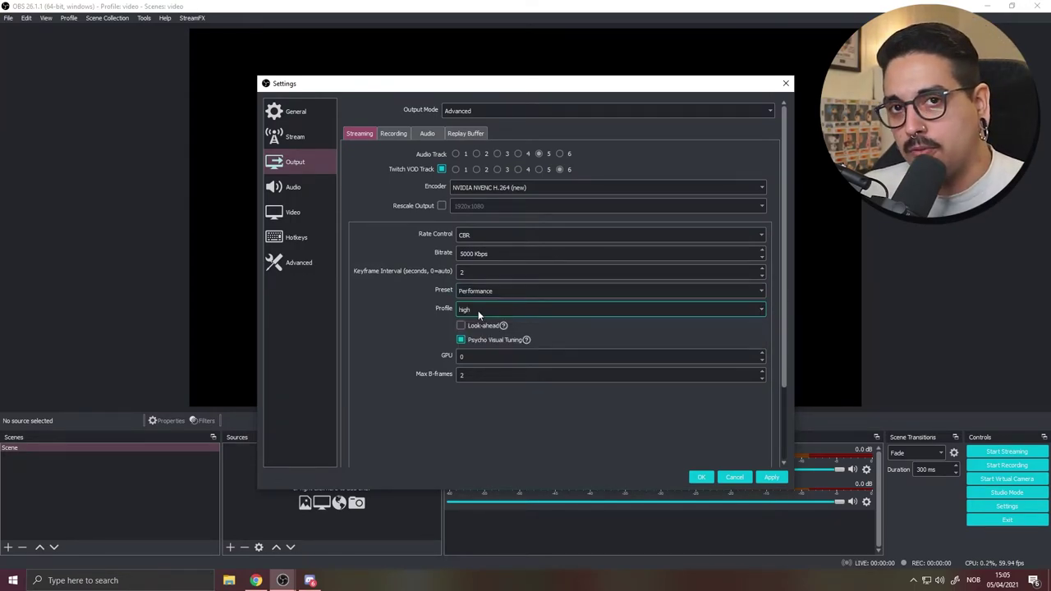
pyautogui.click(478, 310)
pyautogui.click(451, 315)
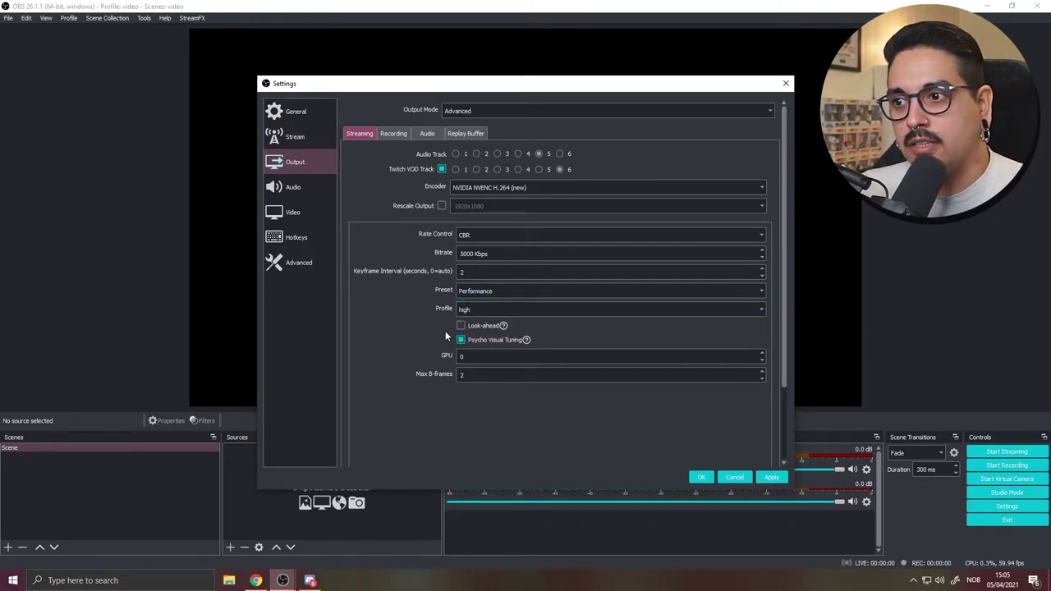
# - Enable Look-ahead for the streaming encoder and read the help notes for Look-ahead and Psycho Visual Tuning
pyautogui.click(461, 325)
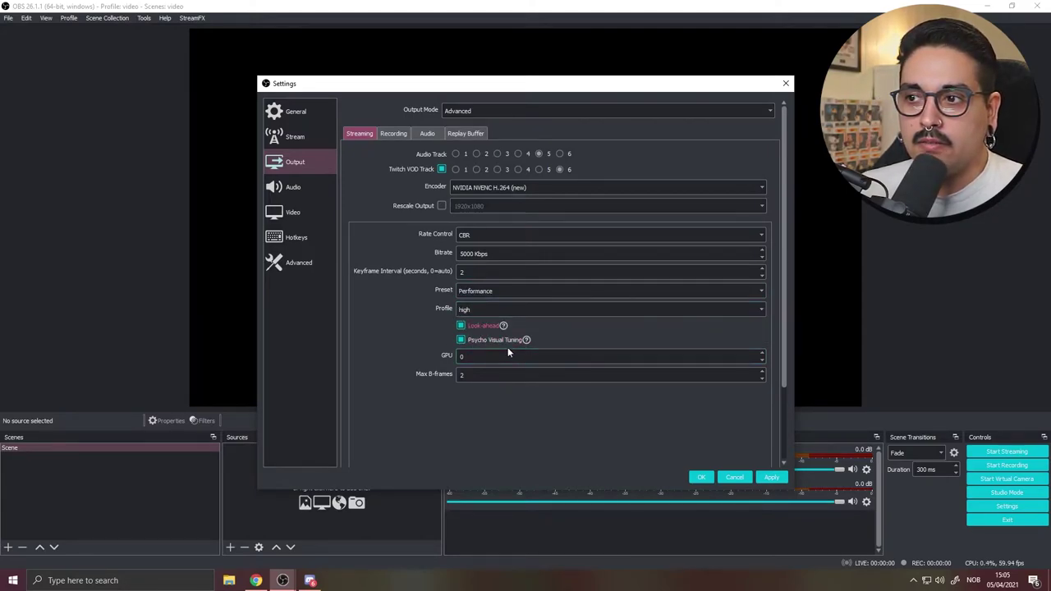
pyautogui.moveTo(504, 327)
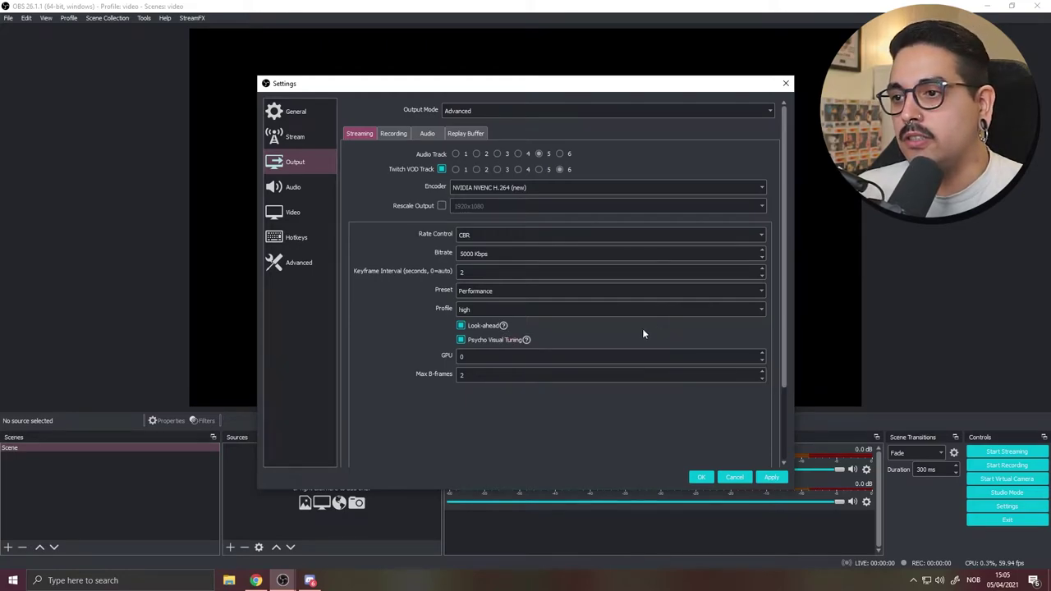
pyautogui.moveTo(526, 341)
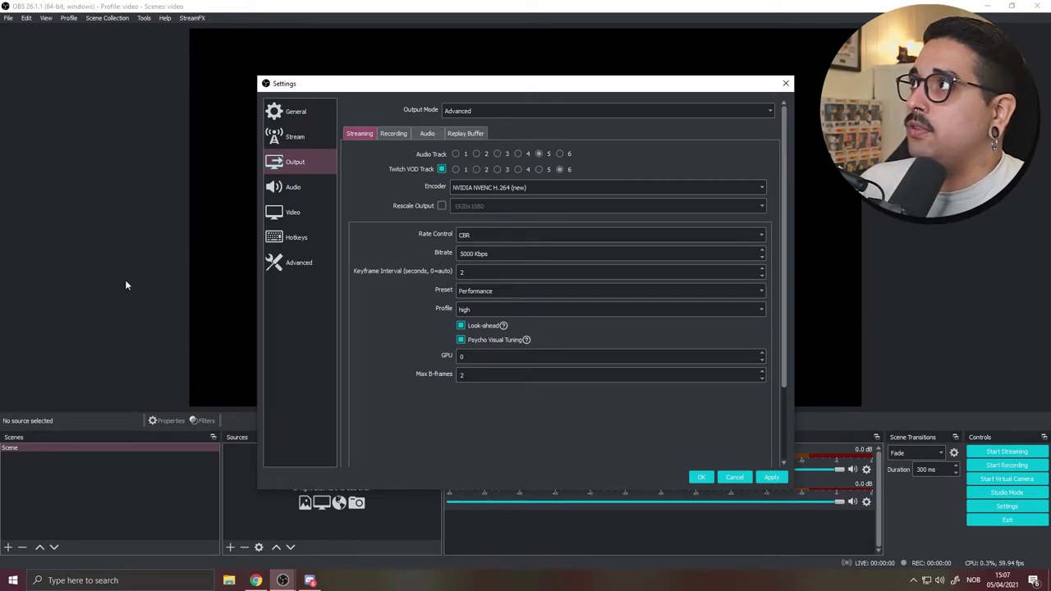
# - Open the recording output settings and set the encoder to NVIDIA NVENC H.264 (new) with an 18000 Kbps bitrate
pyautogui.click(395, 134)
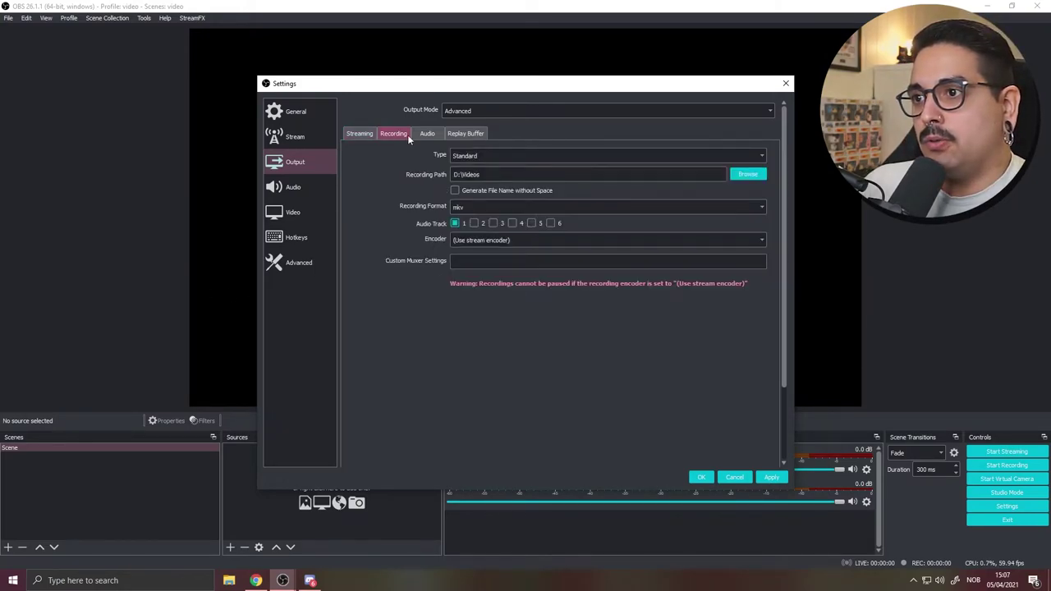
pyautogui.click(530, 156)
pyautogui.click(388, 167)
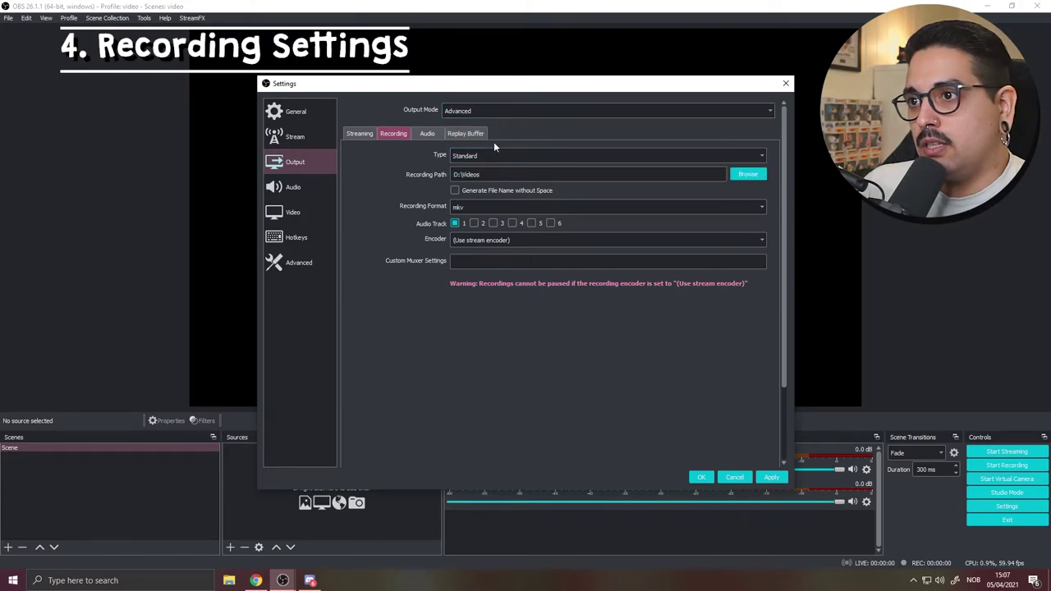
pyautogui.click(498, 239)
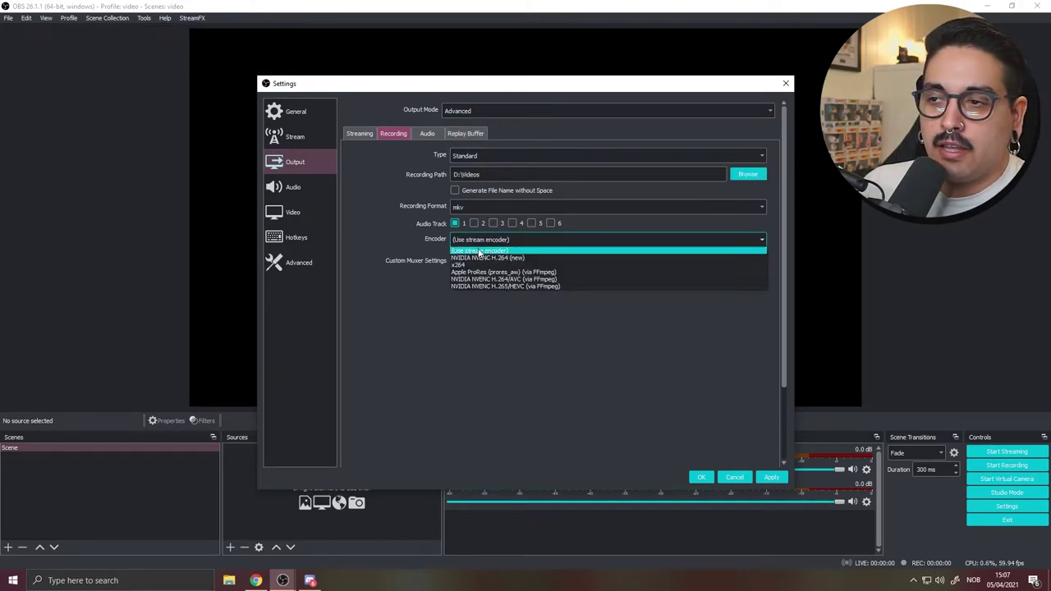
pyautogui.click(481, 257)
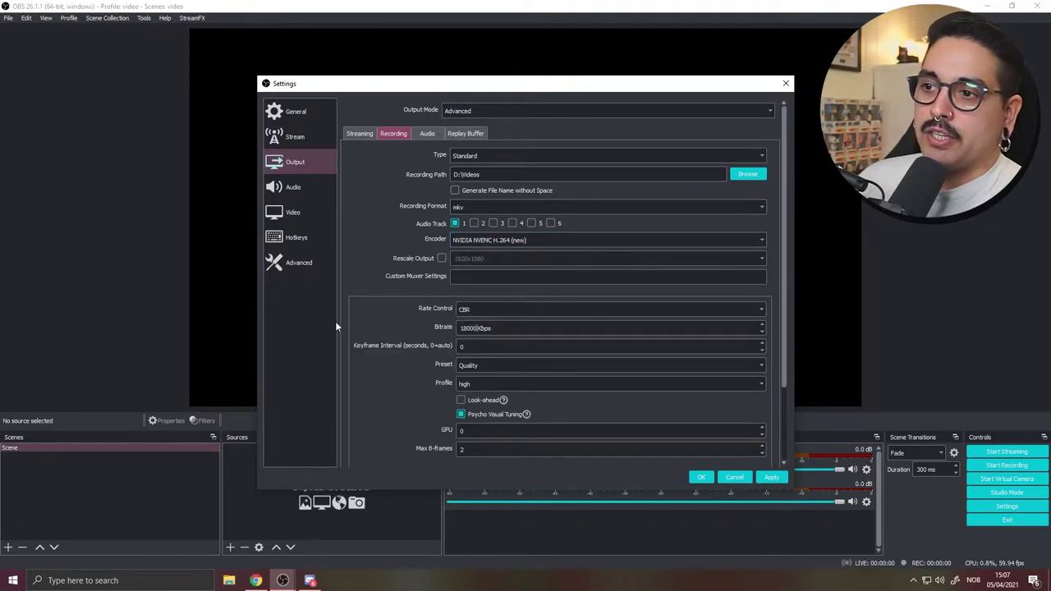
# - Enable Look-ahead for the recording encoder and set its keyframe interval to 2 seconds
pyautogui.scroll(-2, 471, 333)
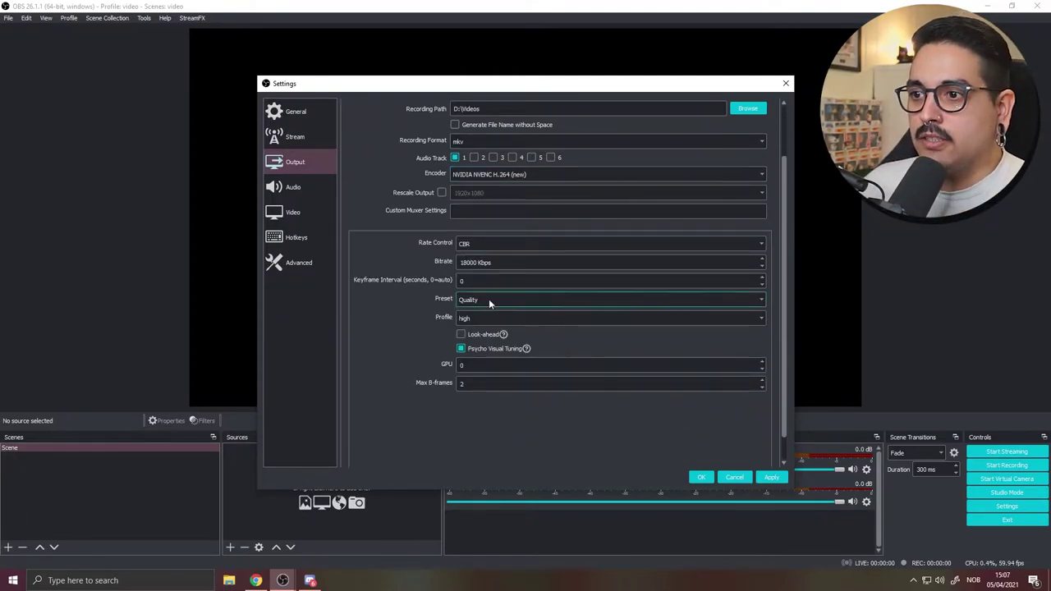
pyautogui.click(461, 333)
pyautogui.doubleClick(483, 280)
pyautogui.write('2')
pyautogui.write('2')
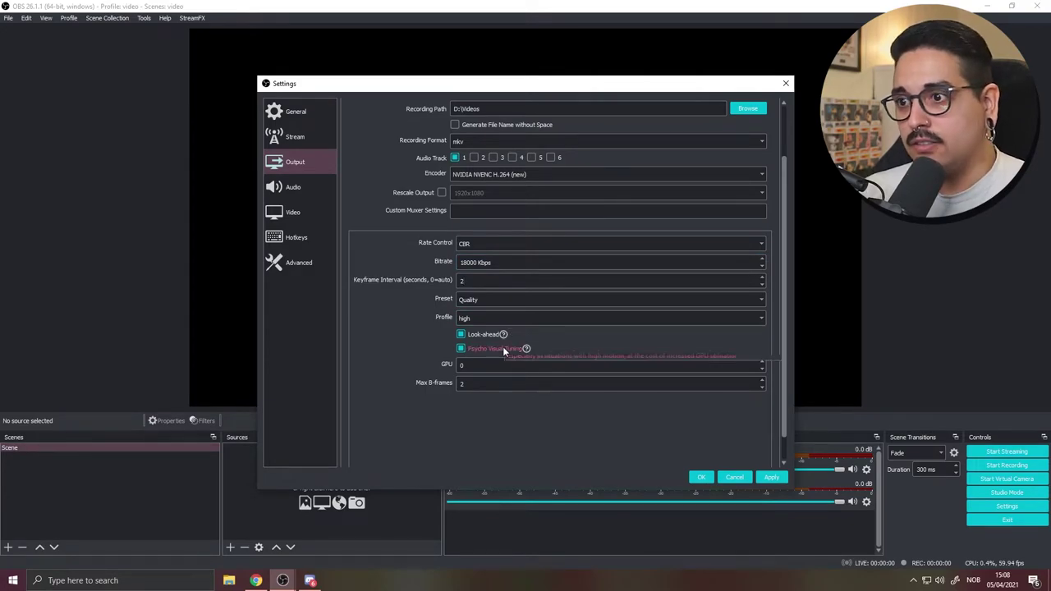
# - Enable rescaling of the recording output to 1920x1080 and add audio tracks 2 through 5 to the recording
pyautogui.scroll(2, 399, 373)
pyautogui.click(441, 257)
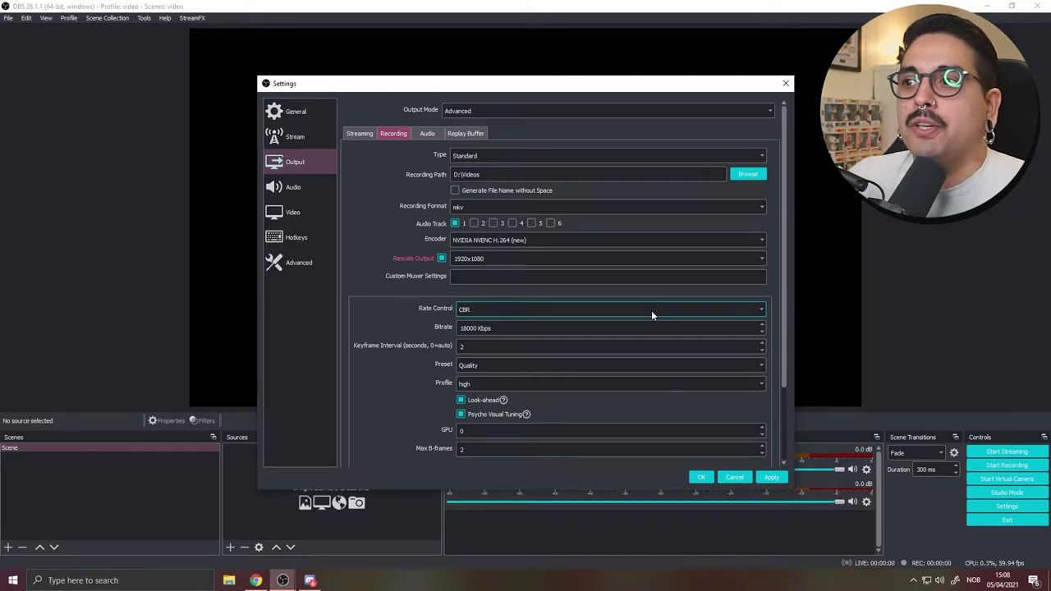
pyautogui.click(473, 222)
pyautogui.click(493, 222)
pyautogui.click(512, 222)
pyautogui.click(531, 222)
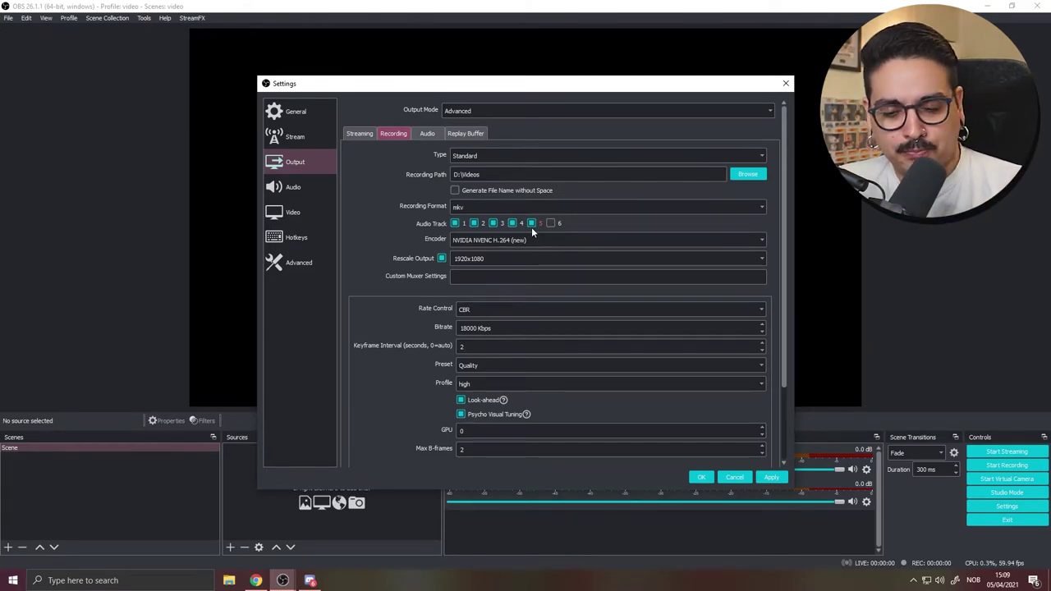
pyautogui.click(474, 223)
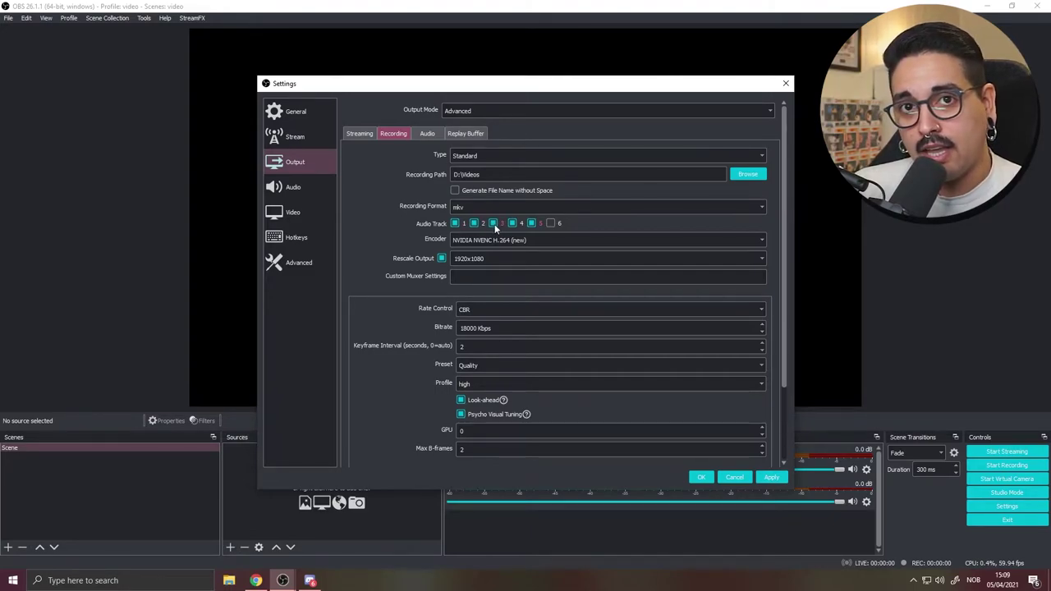
# - Review the available recording formats, keep mkv, and save the output settings
pyautogui.click(514, 225)
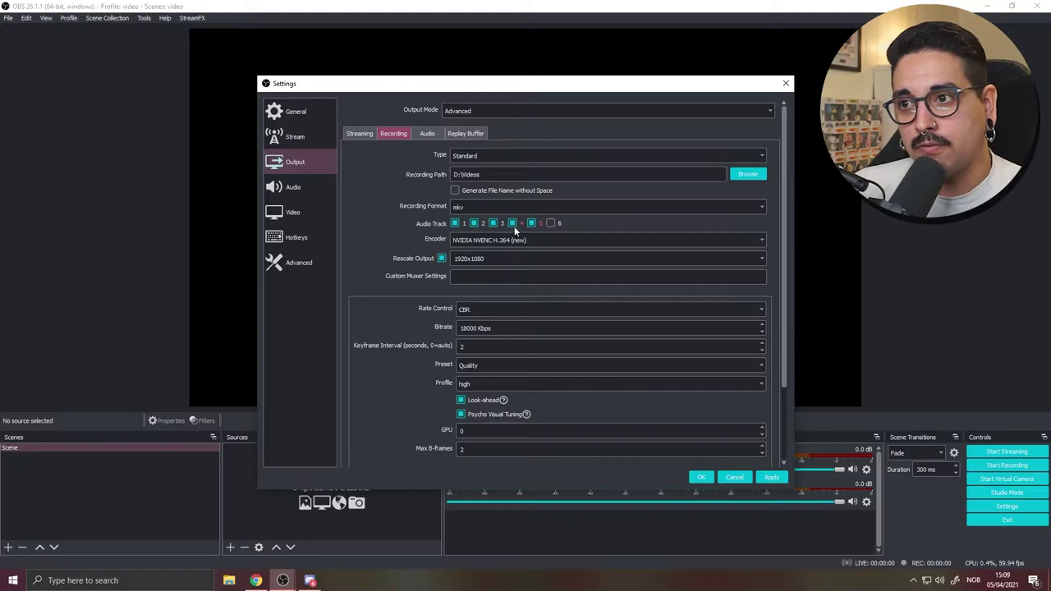
pyautogui.click(471, 212)
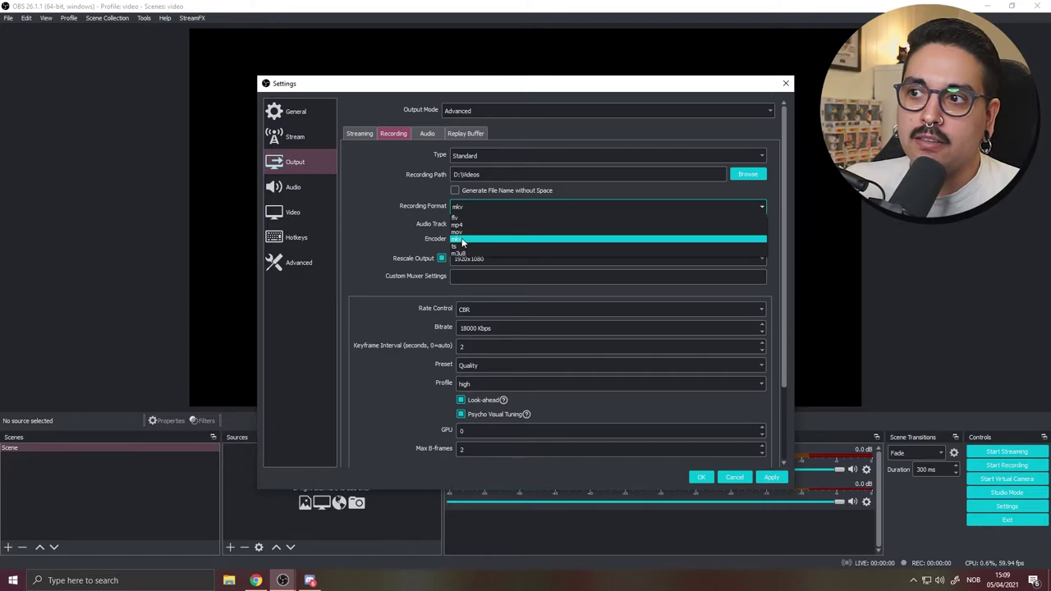
pyautogui.click(391, 215)
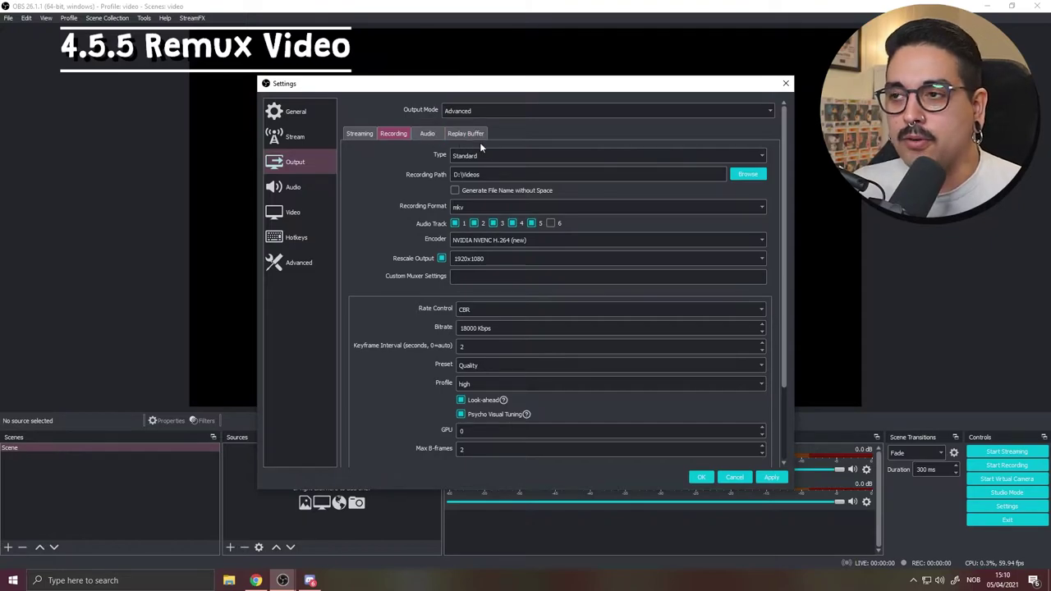
pyautogui.click(701, 477)
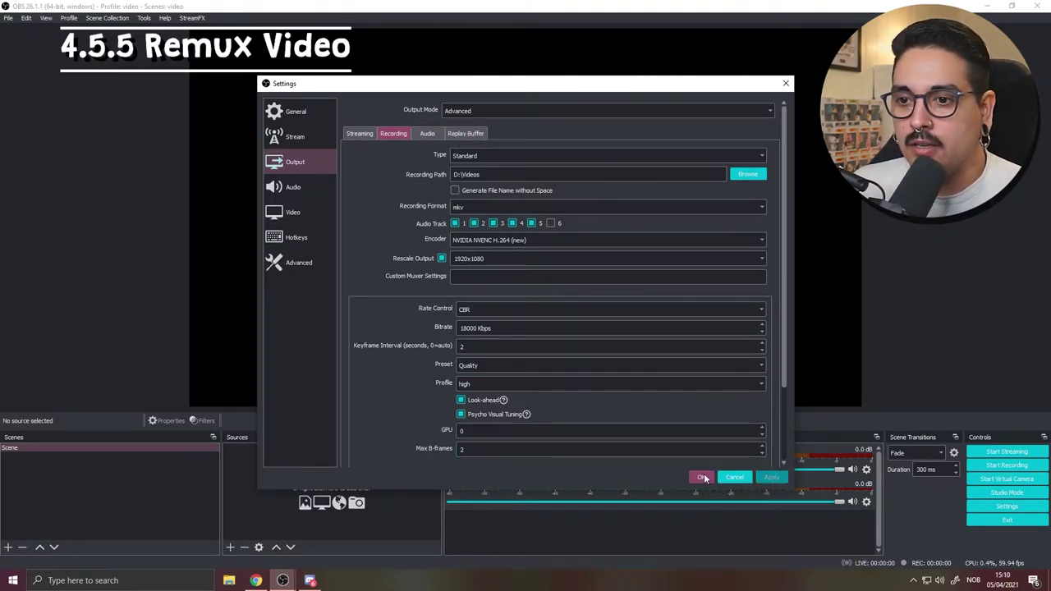
pyautogui.click(9, 17)
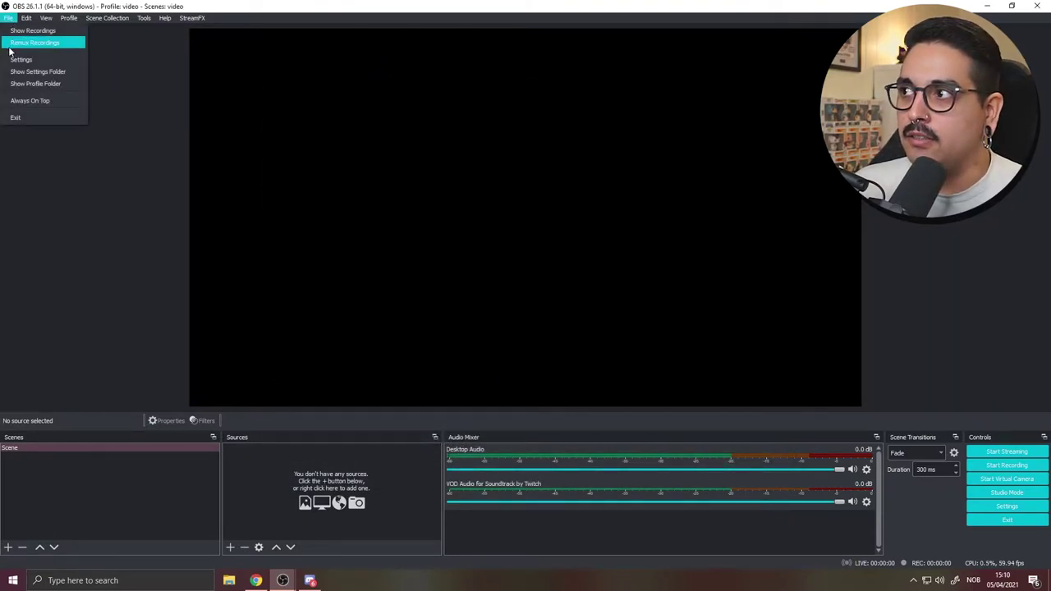
pyautogui.click(46, 257)
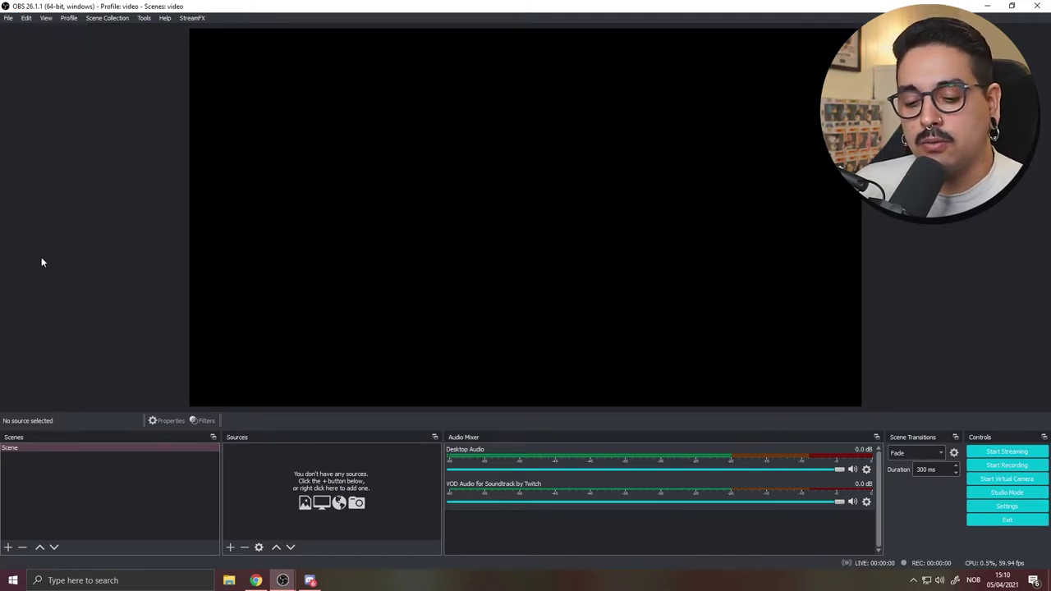
pyautogui.click(9, 18)
pyautogui.click(36, 42)
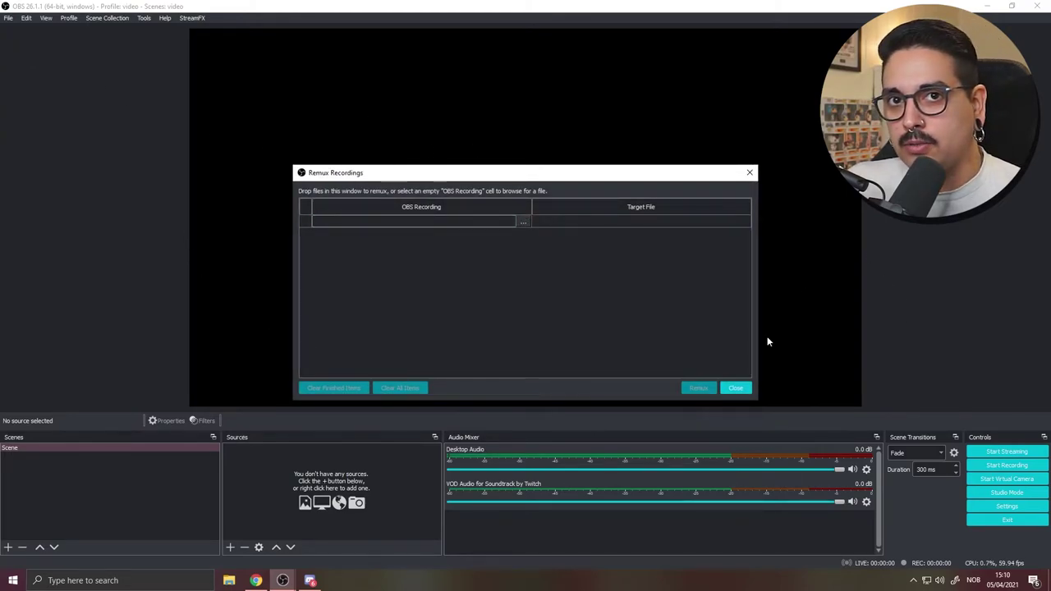
pyautogui.click(523, 222)
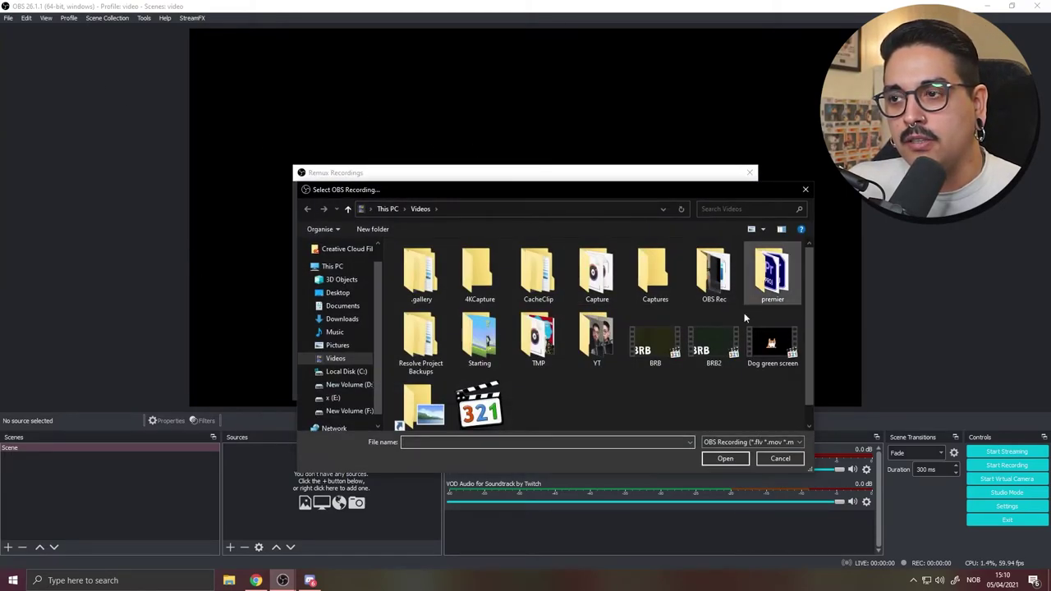
pyautogui.scroll(-1, 730, 320)
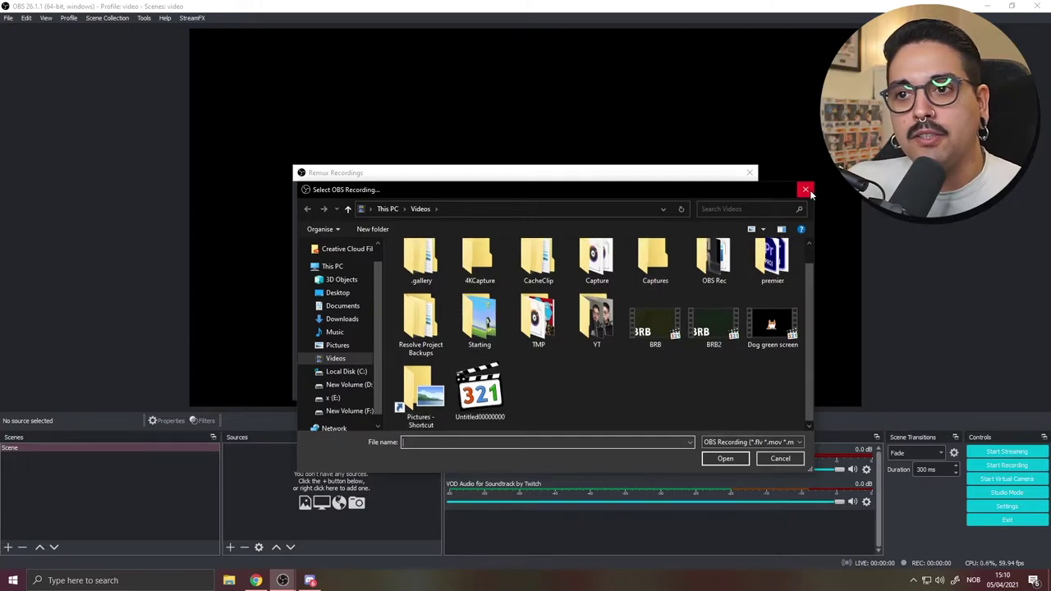
pyautogui.doubleClick(713, 261)
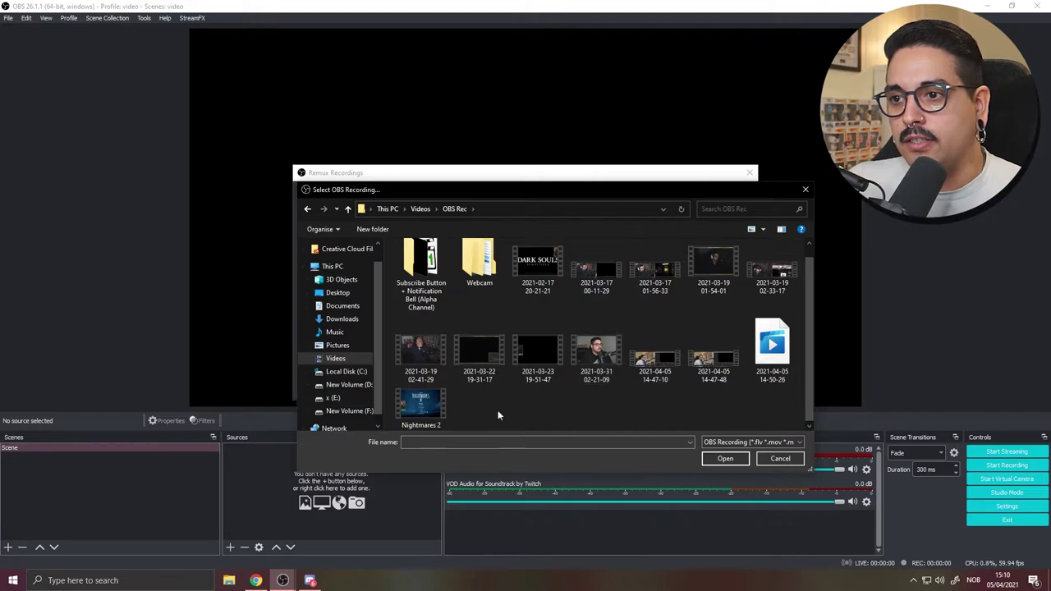
pyautogui.doubleClick(714, 361)
# - Remux the loaded mkv recording to MP4 and close the Remux Recordings window
pyautogui.click(694, 386)
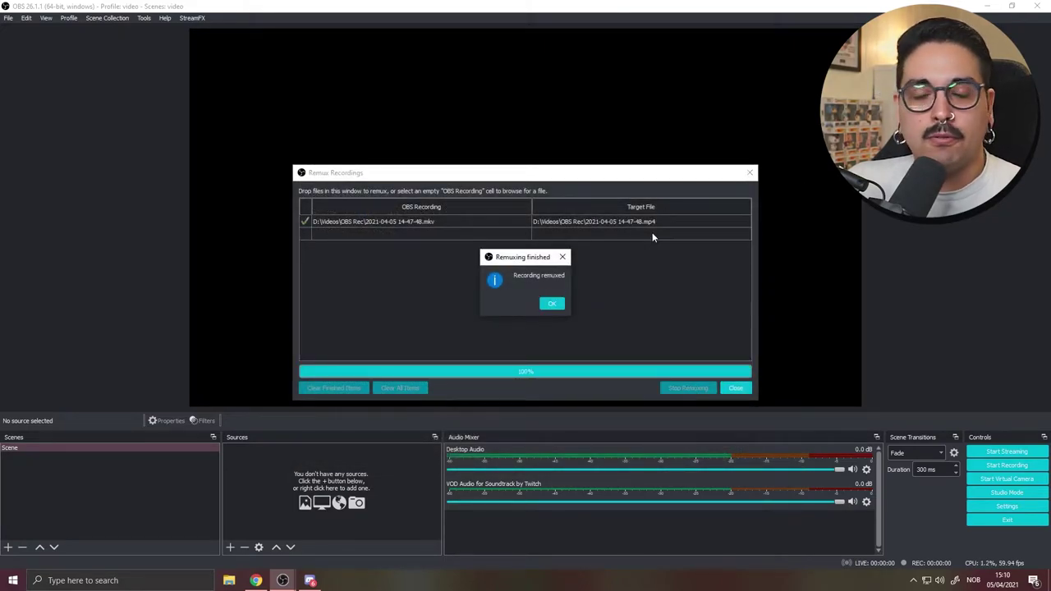
pyautogui.click(551, 303)
pyautogui.click(749, 173)
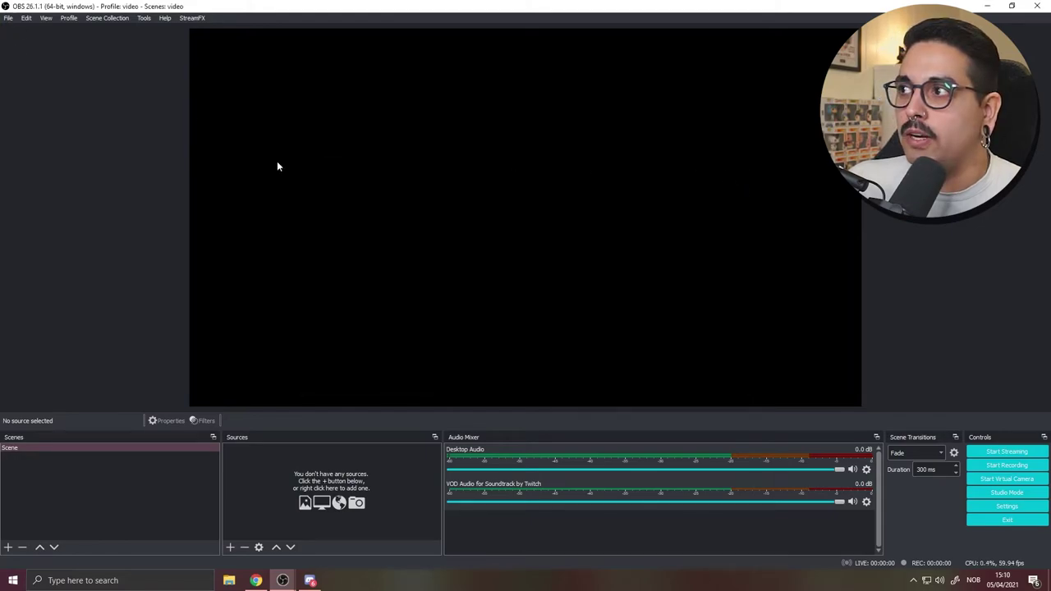
# - Set the output audio bitrate of tracks 1 through 4 to 320
pyautogui.click(1006, 506)
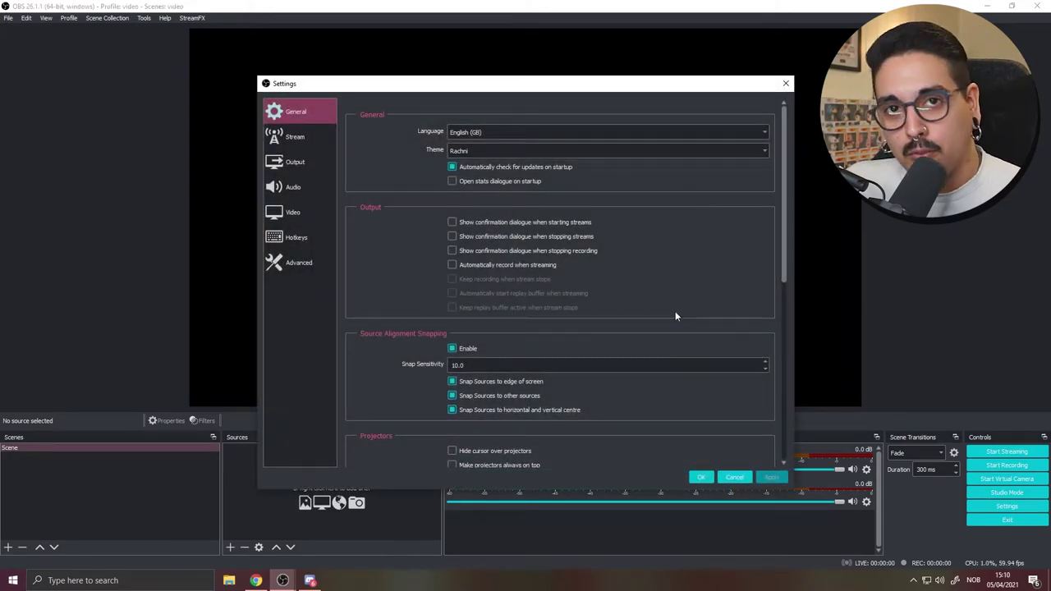
pyautogui.click(295, 162)
pyautogui.click(427, 133)
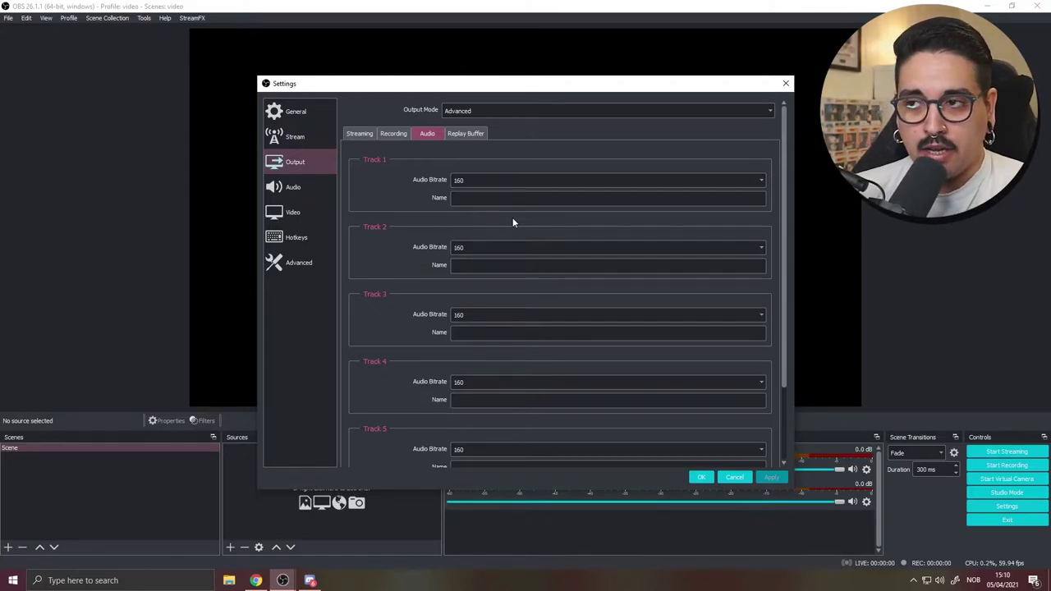
pyautogui.click(479, 179)
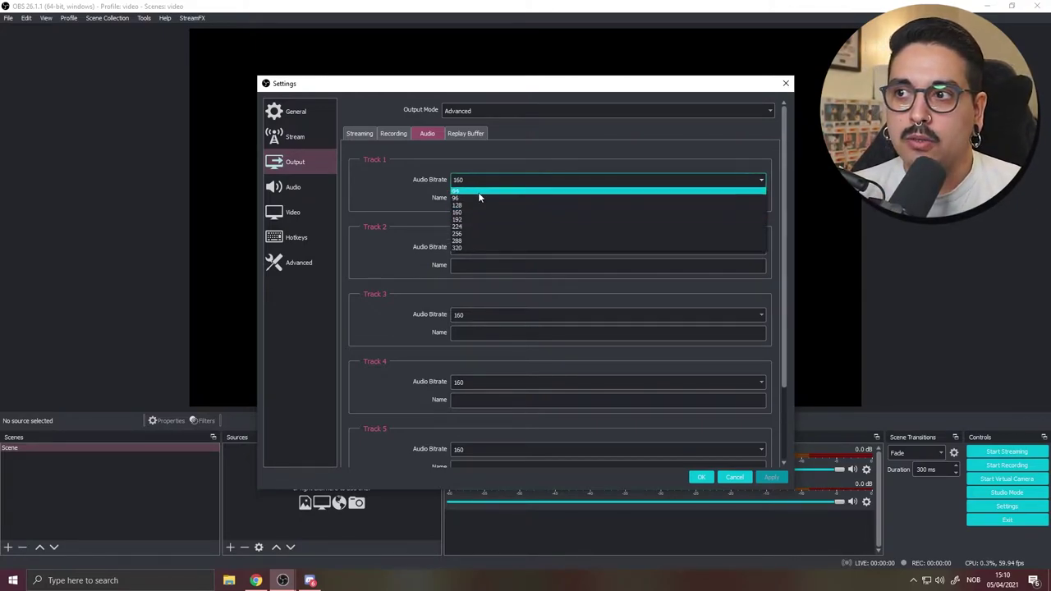
pyautogui.click(478, 224)
pyautogui.click(471, 247)
pyautogui.click(464, 314)
pyautogui.click(485, 314)
pyautogui.click(487, 375)
pyautogui.click(502, 382)
pyautogui.click(457, 443)
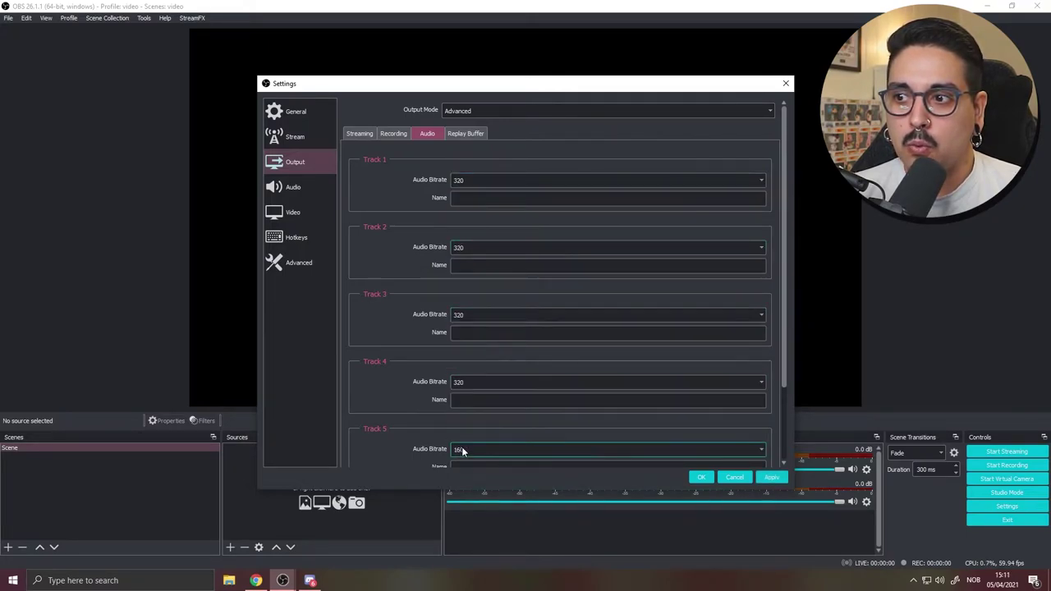
# - Set the output audio bitrate of tracks 5 and 6 to 320 and save the settings
pyautogui.scroll(-2, 493, 449)
pyautogui.click(492, 421)
pyautogui.click(464, 490)
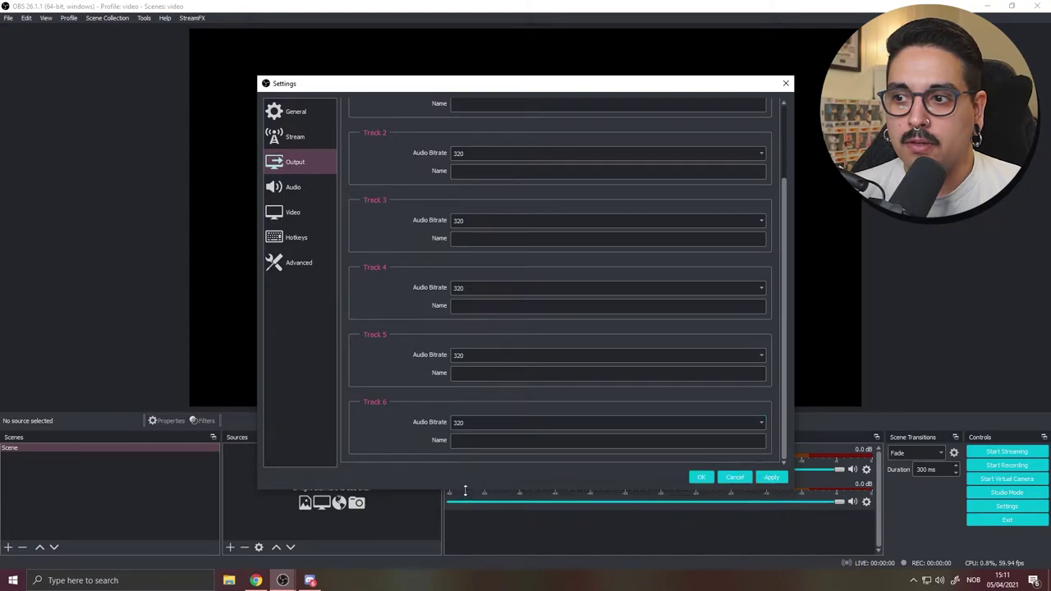
pyautogui.click(470, 376)
pyautogui.scroll(2, 411, 298)
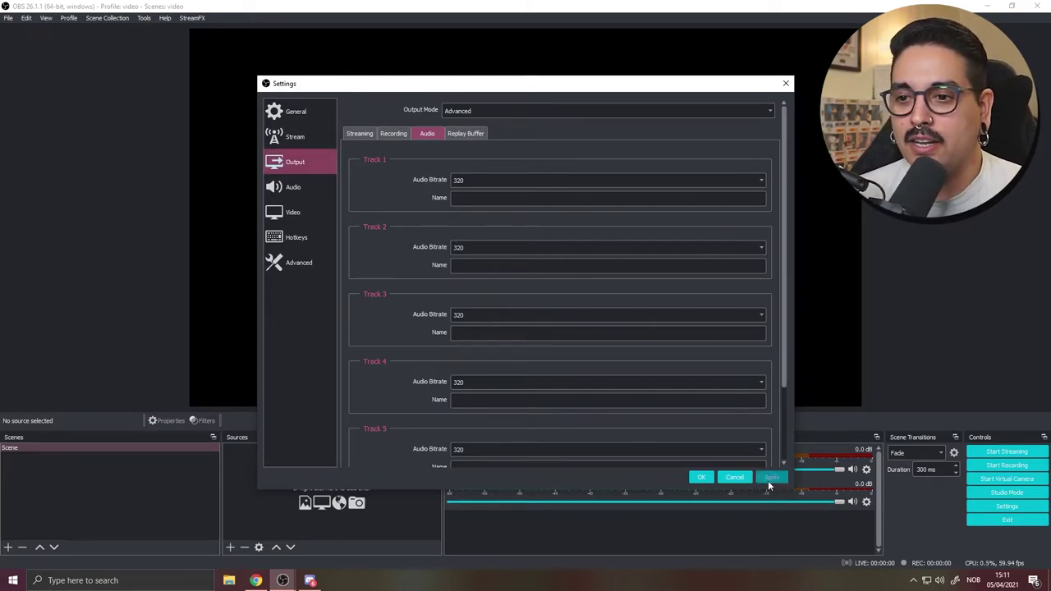
pyautogui.click(701, 477)
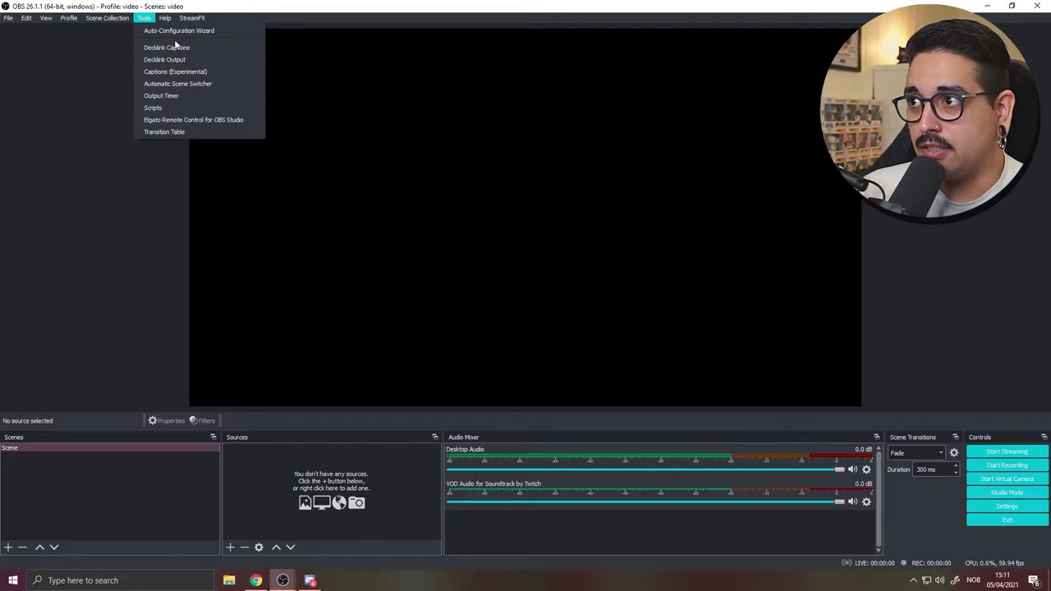
# - Add an Audio Input Capture source using the Chat Mic (3- TC-Helicon GoXLR Mini) device and delete the source again
pyautogui.click(77, 240)
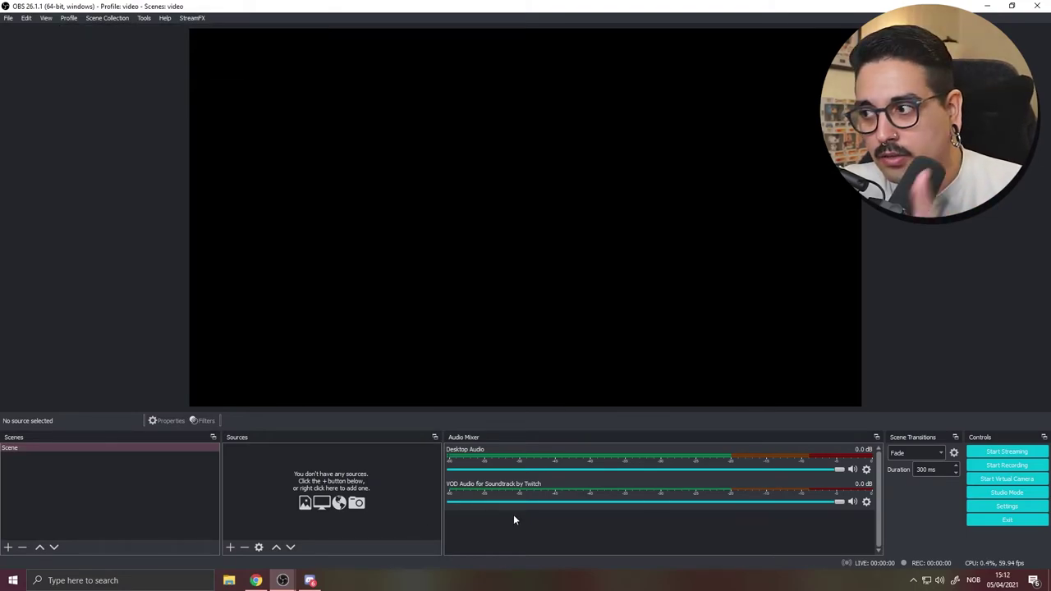
pyautogui.rightClick(325, 489)
pyautogui.rightClick(292, 453)
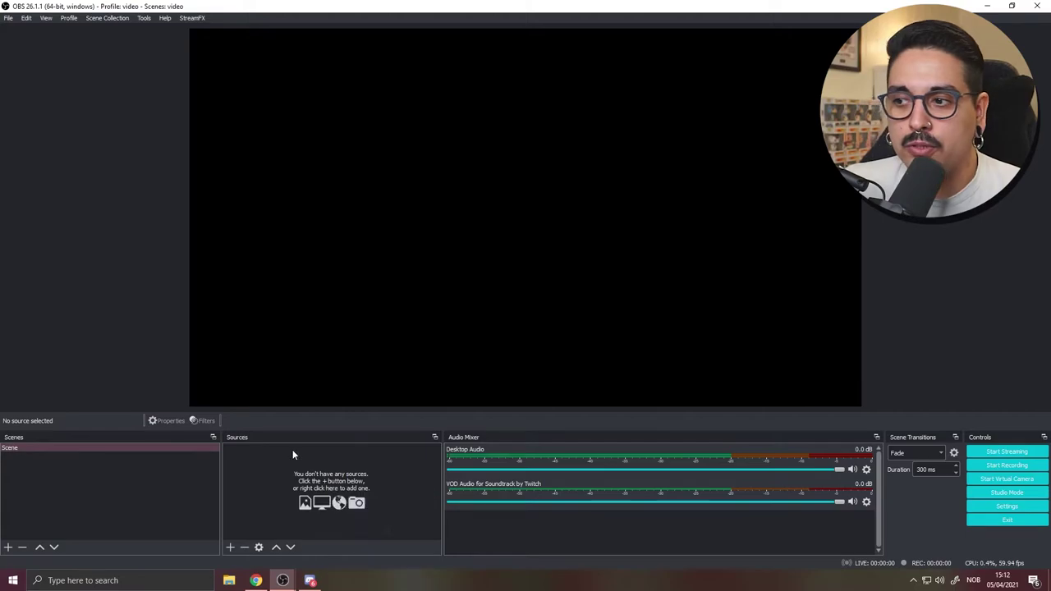
pyautogui.moveTo(352, 457)
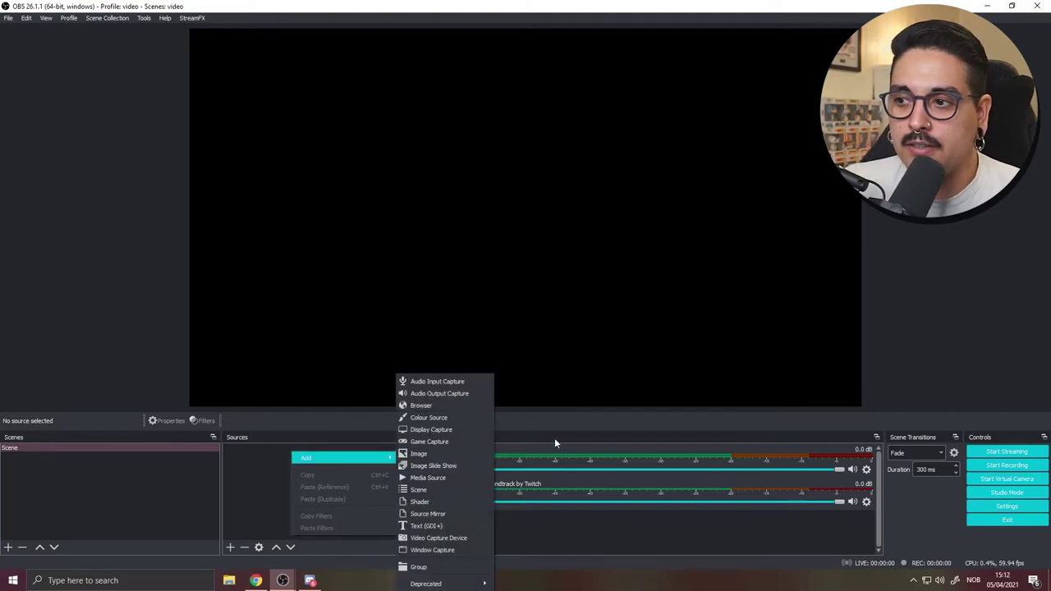
pyautogui.click(458, 383)
pyautogui.press('Return')
pyautogui.click(427, 41)
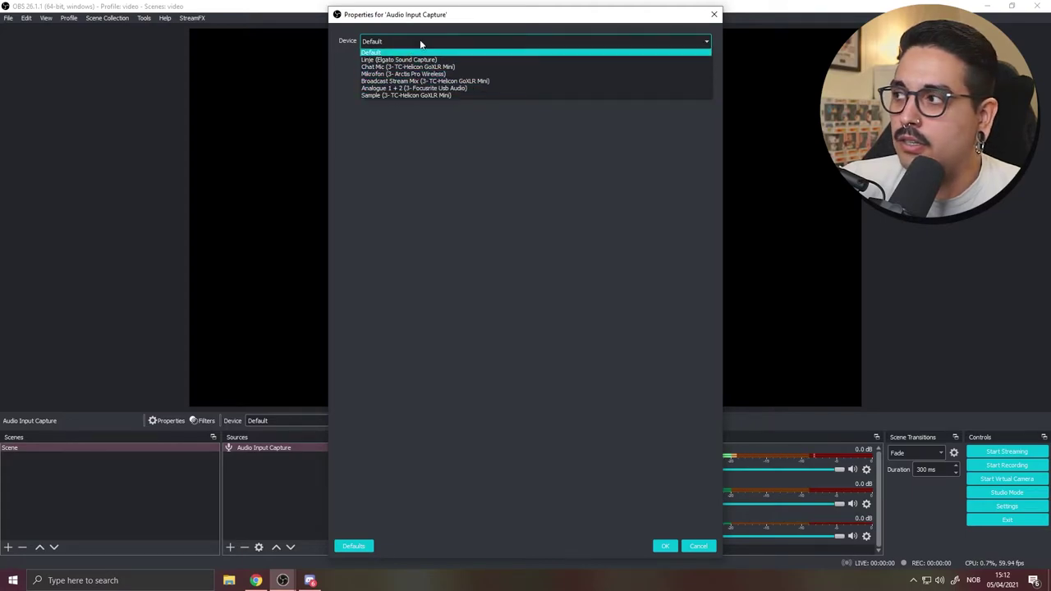
pyautogui.click(406, 52)
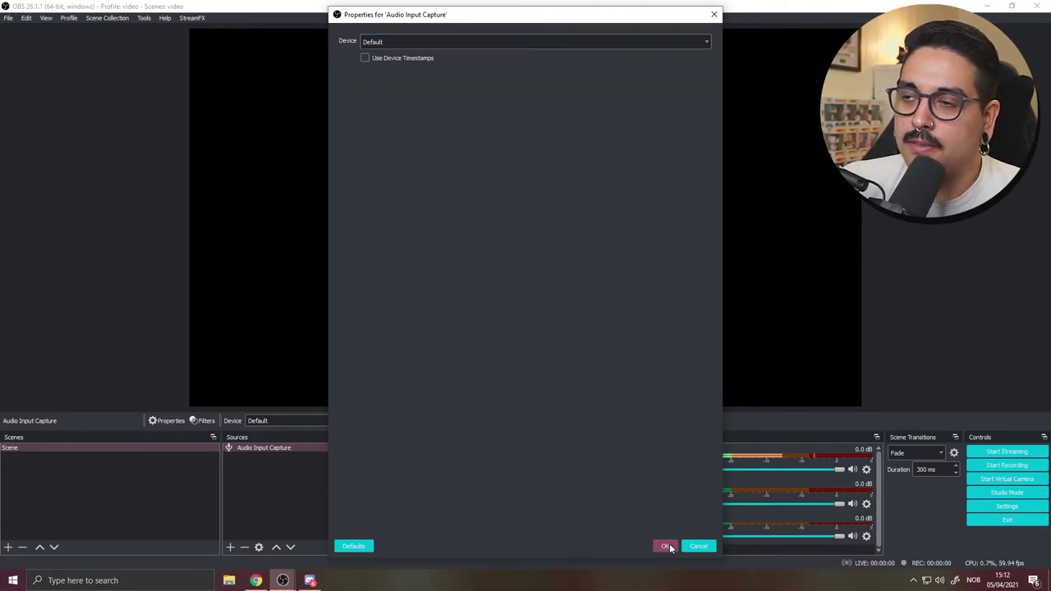
pyautogui.click(394, 41)
pyautogui.click(394, 69)
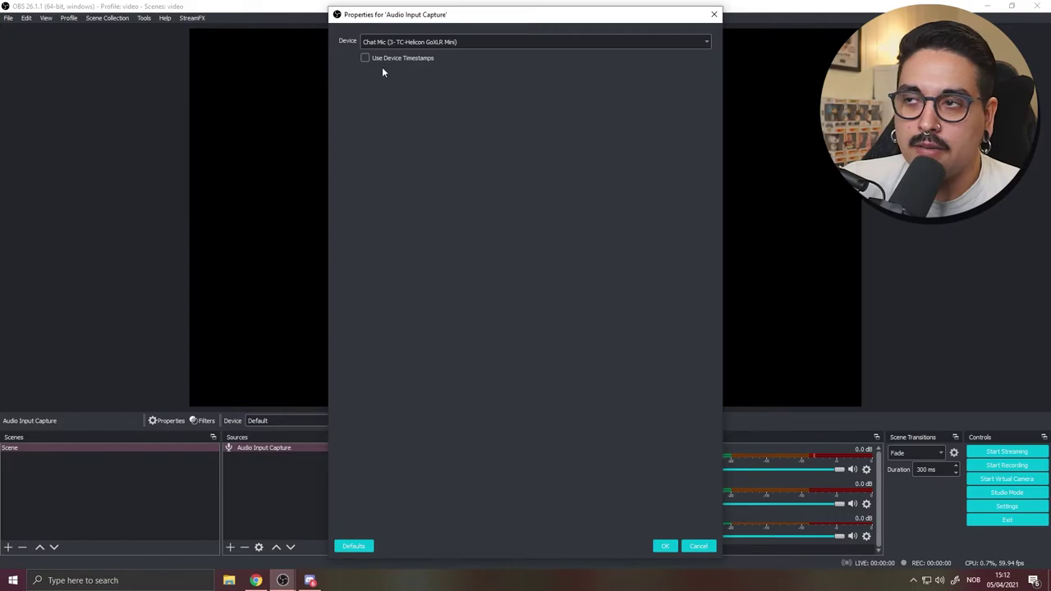
pyautogui.click(664, 545)
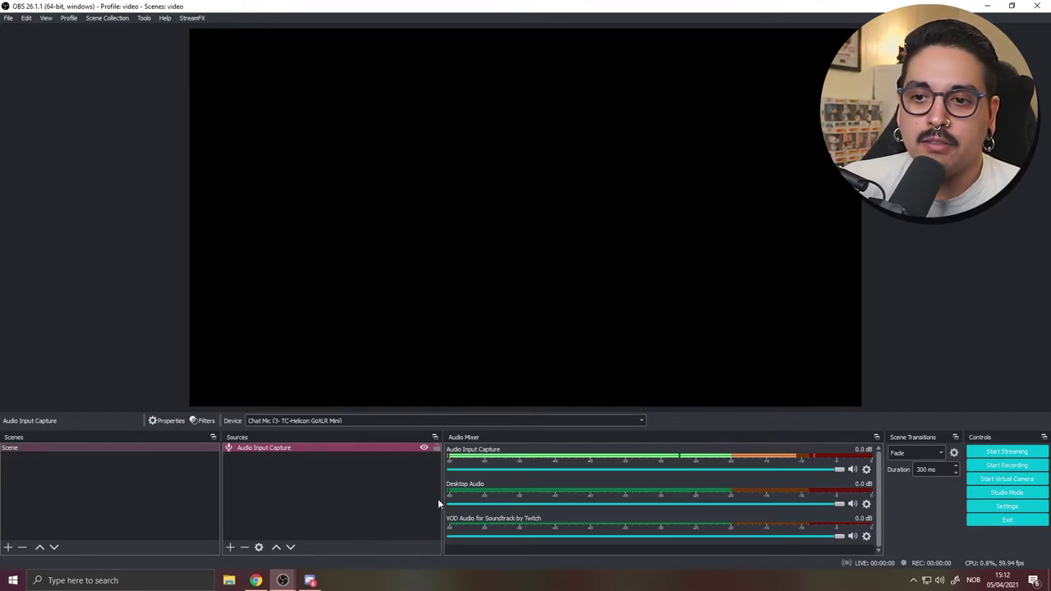
pyautogui.press('Delete')
pyautogui.press('Return')
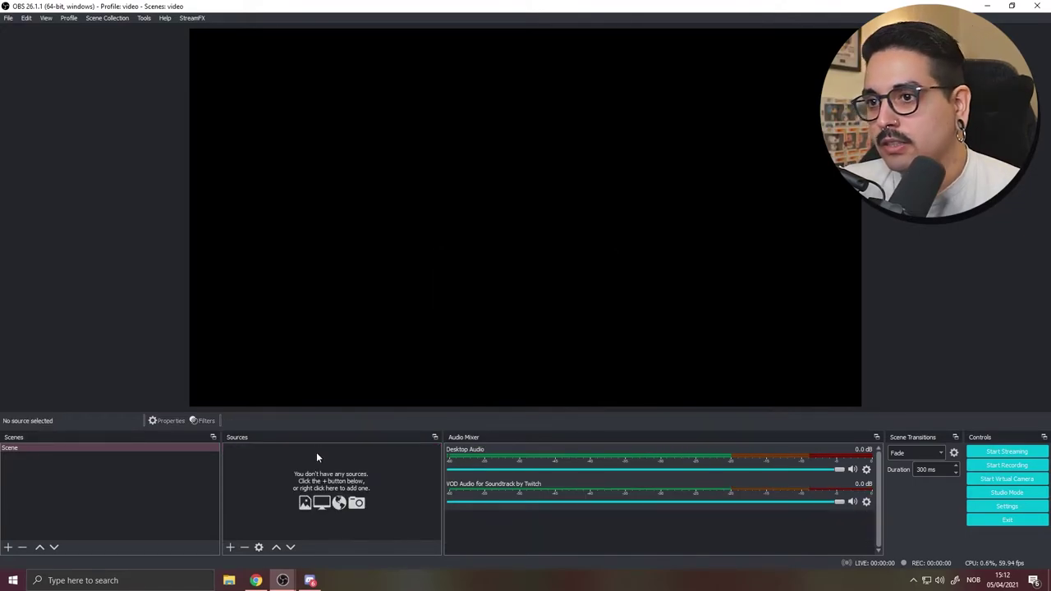
# - Open the global audio device settings and set Mic/Auxiliary Audio to Chat Mic (3- TC-Helicon GoXLR Mini)
pyautogui.click(1024, 506)
pyautogui.click(302, 164)
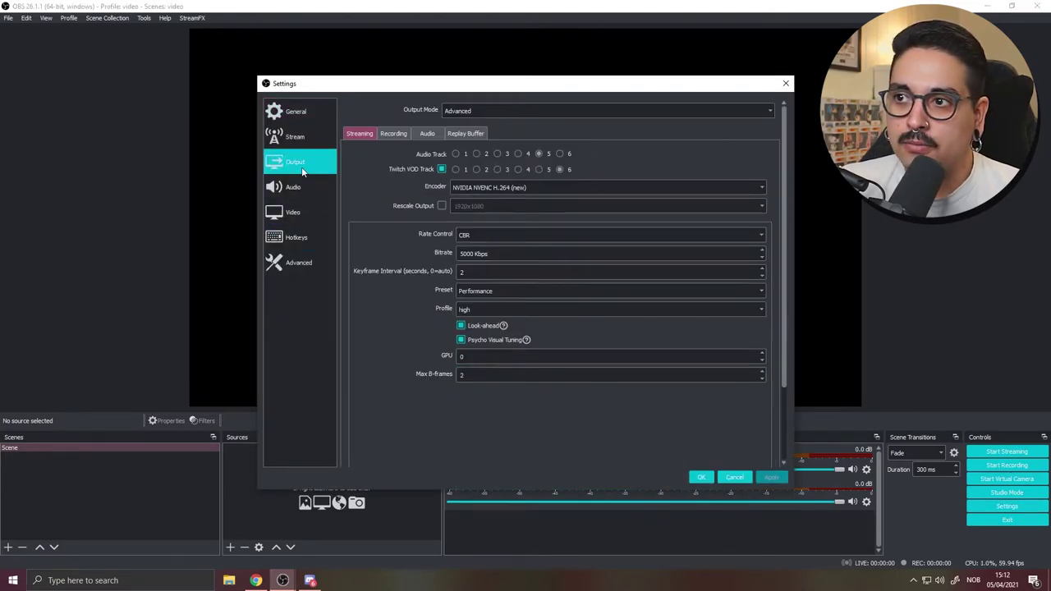
pyautogui.click(293, 187)
pyautogui.click(462, 235)
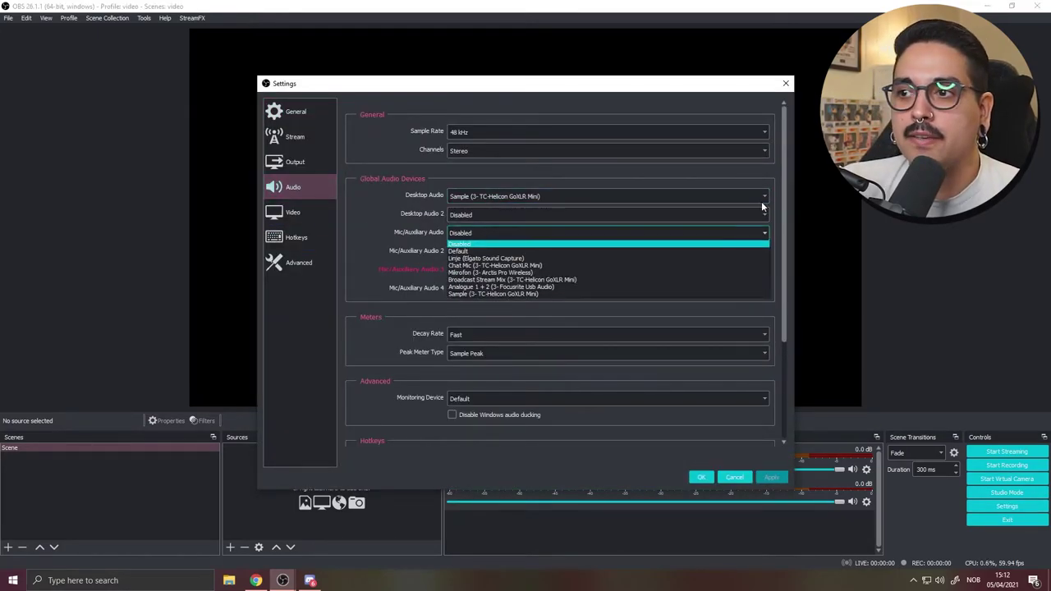
pyautogui.click(517, 265)
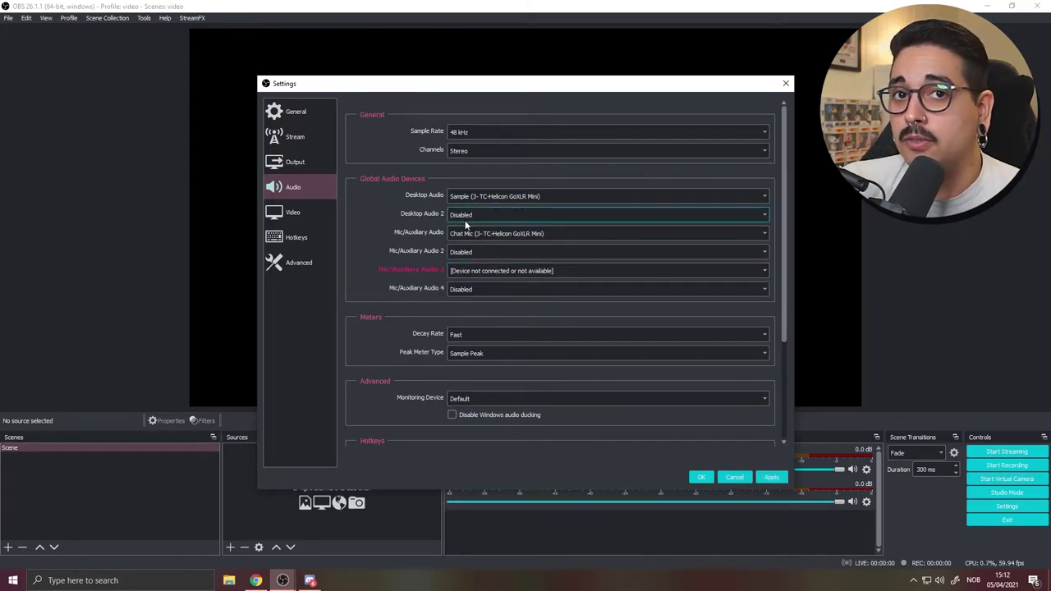
# - Set Mic/Auxiliary Audio to Sample and Desktop Audio to System, both on the TC-Helicon GoXLR Mini, and save the audio settings
pyautogui.click(486, 234)
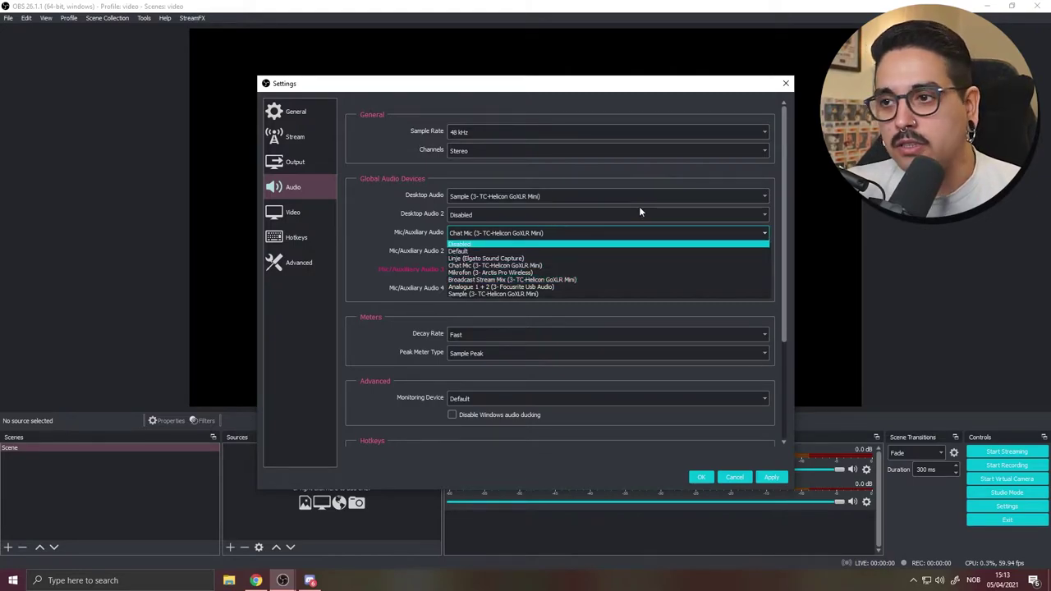
pyautogui.click(514, 292)
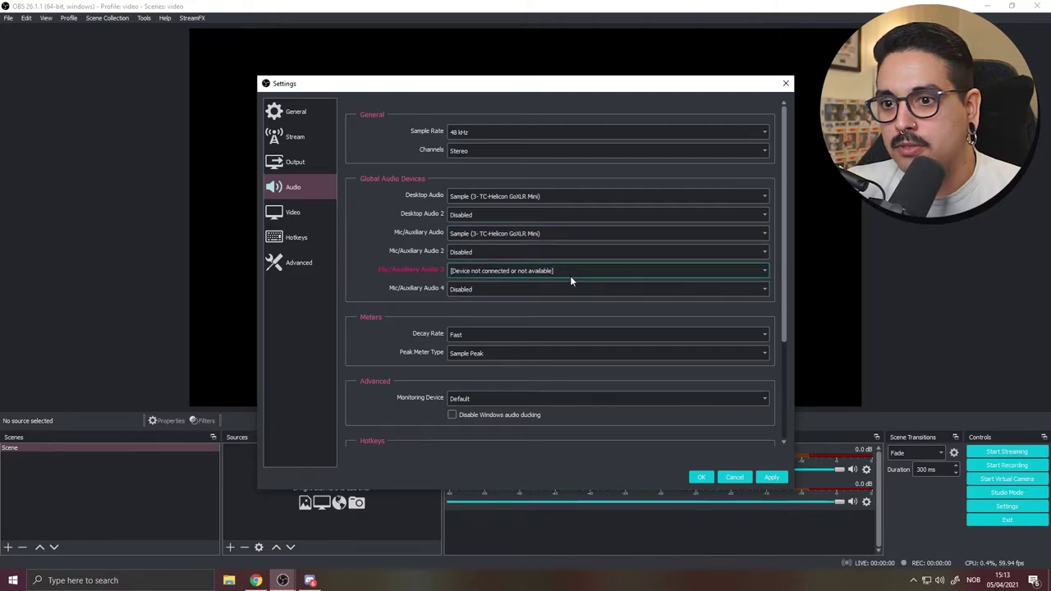
pyautogui.click(474, 196)
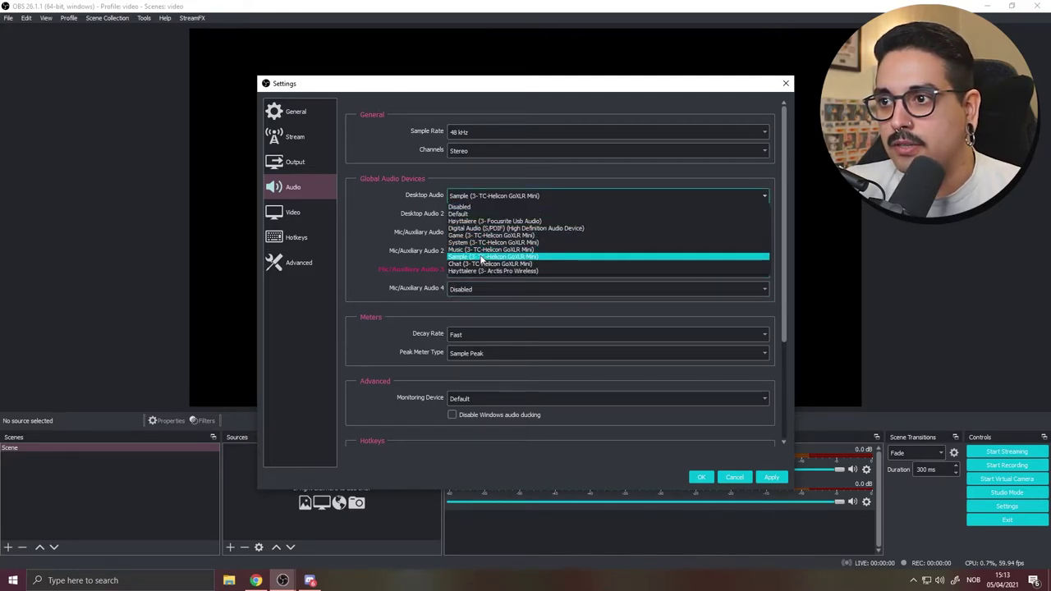
pyautogui.click(485, 242)
pyautogui.click(771, 477)
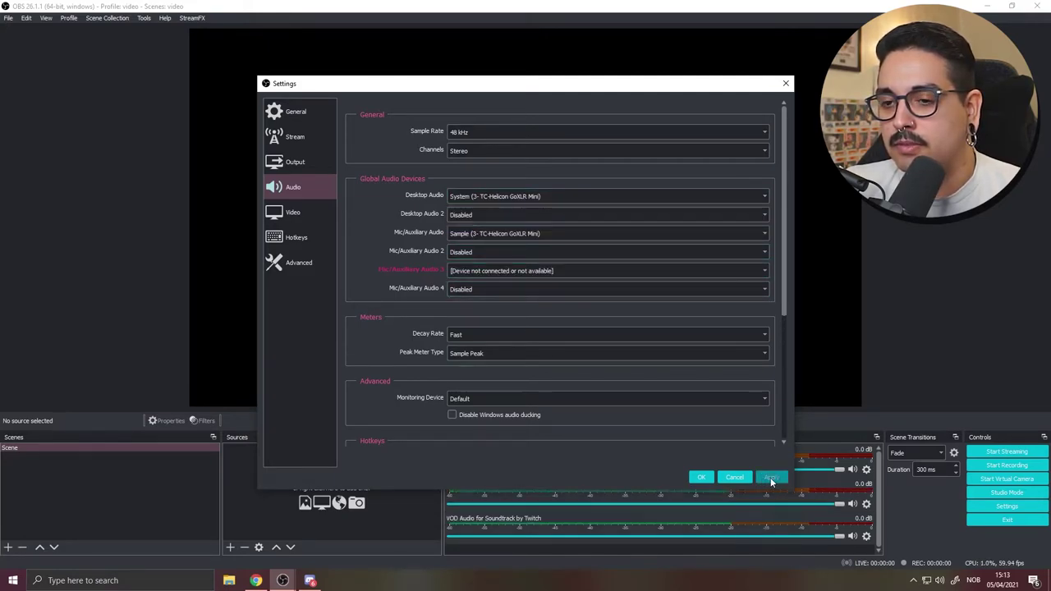
pyautogui.click(701, 477)
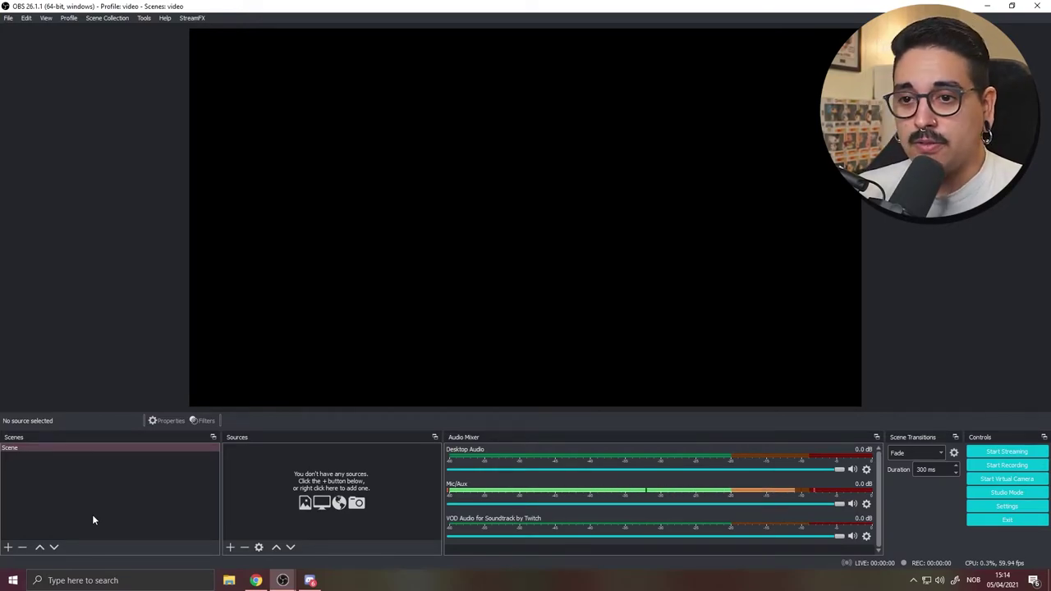
# - Rename the existing scene as IRL
pyautogui.click(10, 449)
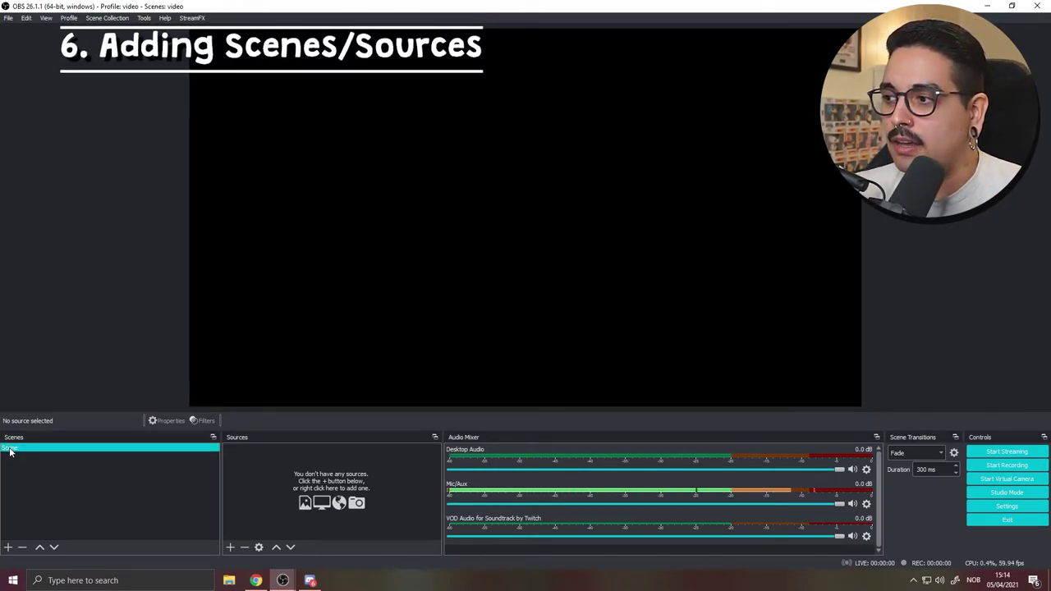
pyautogui.rightClick(10, 451)
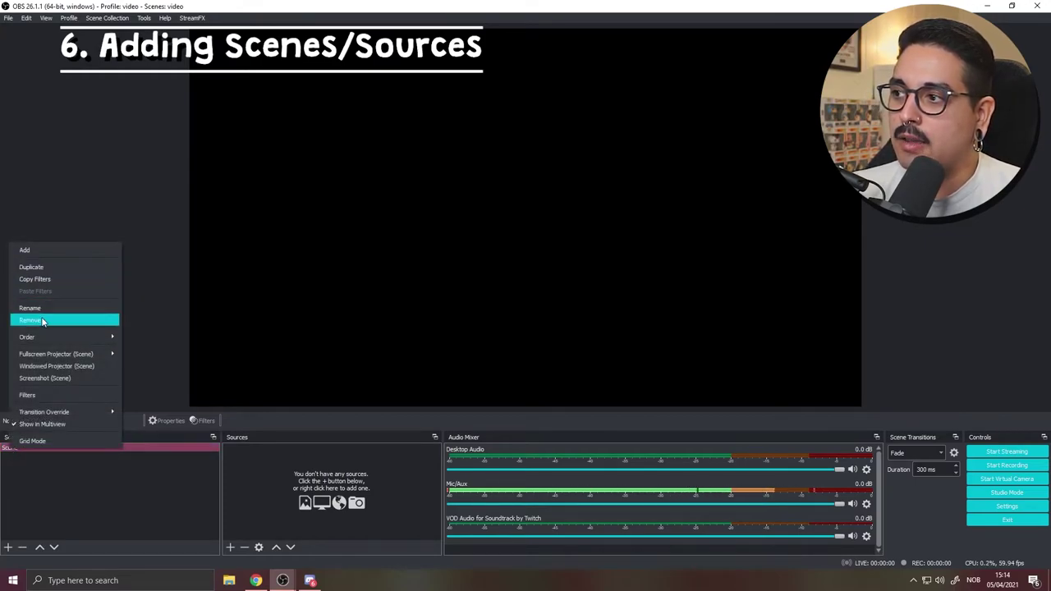
pyautogui.click(46, 320)
pyautogui.write('IRL')
pyautogui.press('Return')
# - Add a Video Capture Device source to the IRL scene and set its device to Cam Link 4K
pyautogui.click(230, 546)
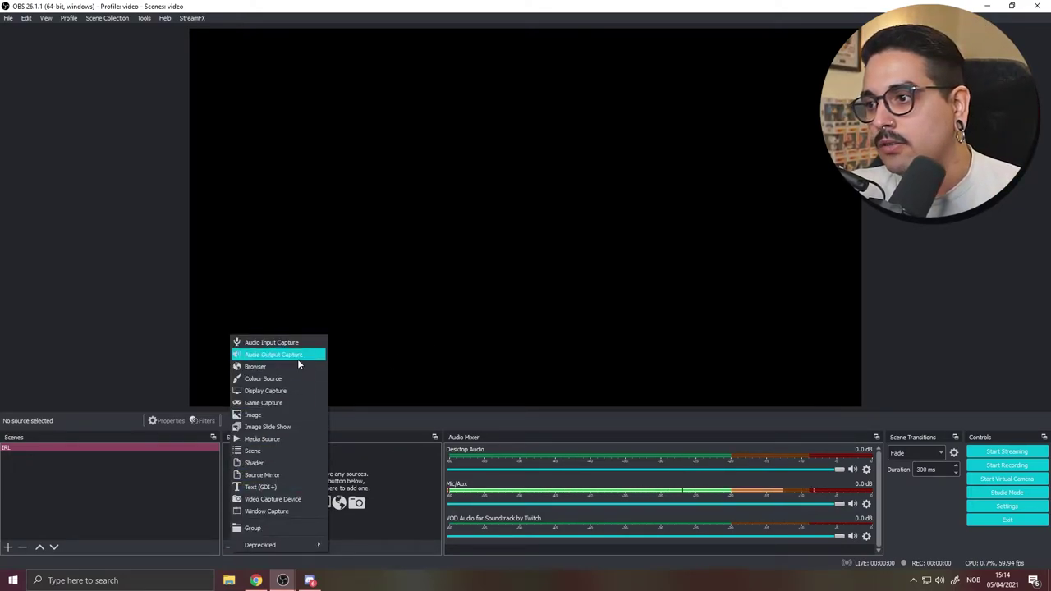
pyautogui.click(267, 511)
pyautogui.click(612, 196)
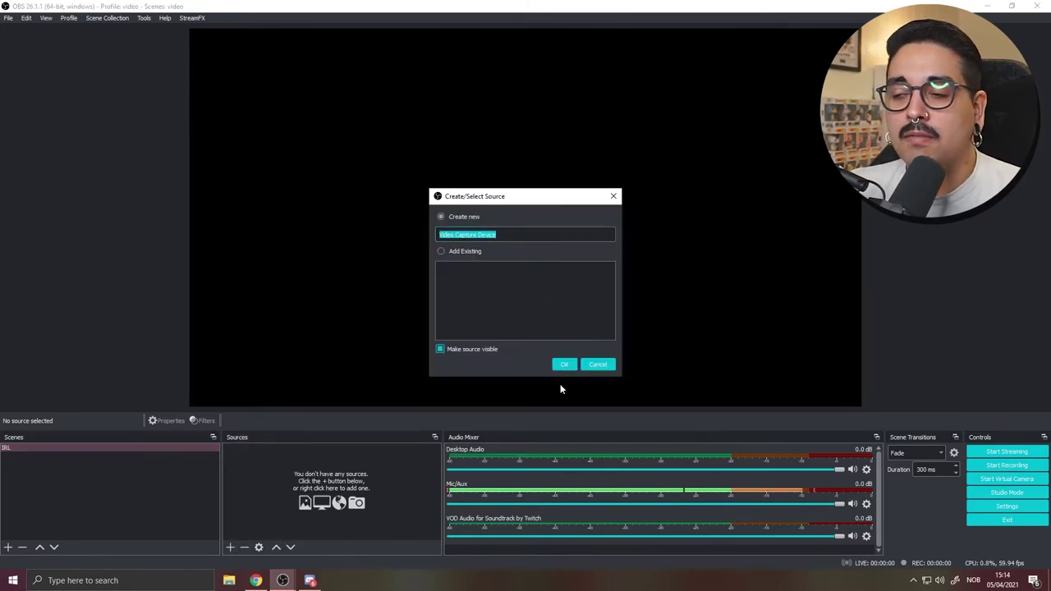
pyautogui.click(565, 366)
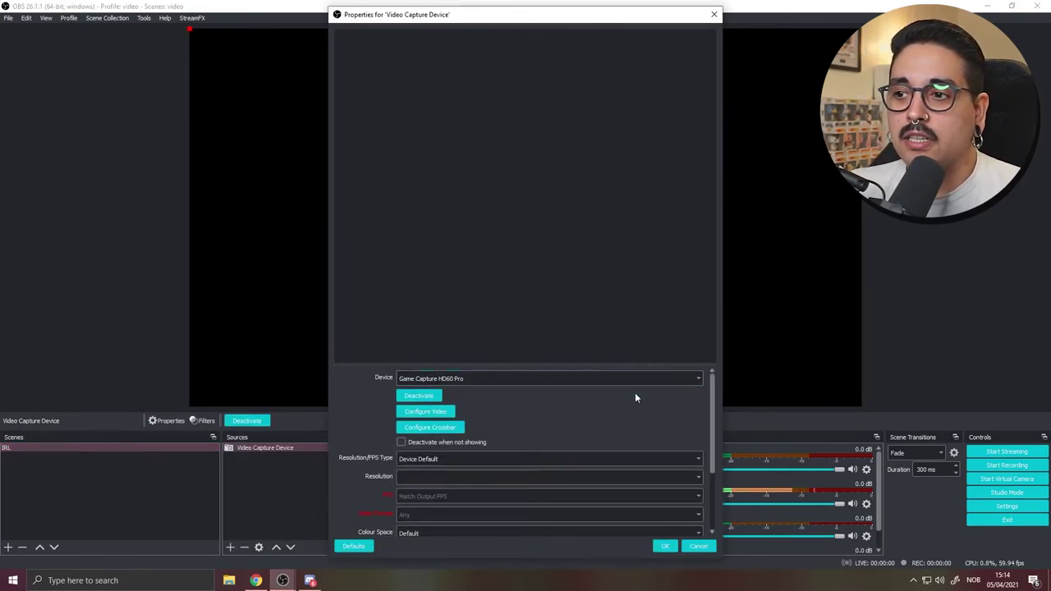
pyautogui.moveTo(640, 14); pyautogui.dragTo(375, 15)
pyautogui.click(223, 372)
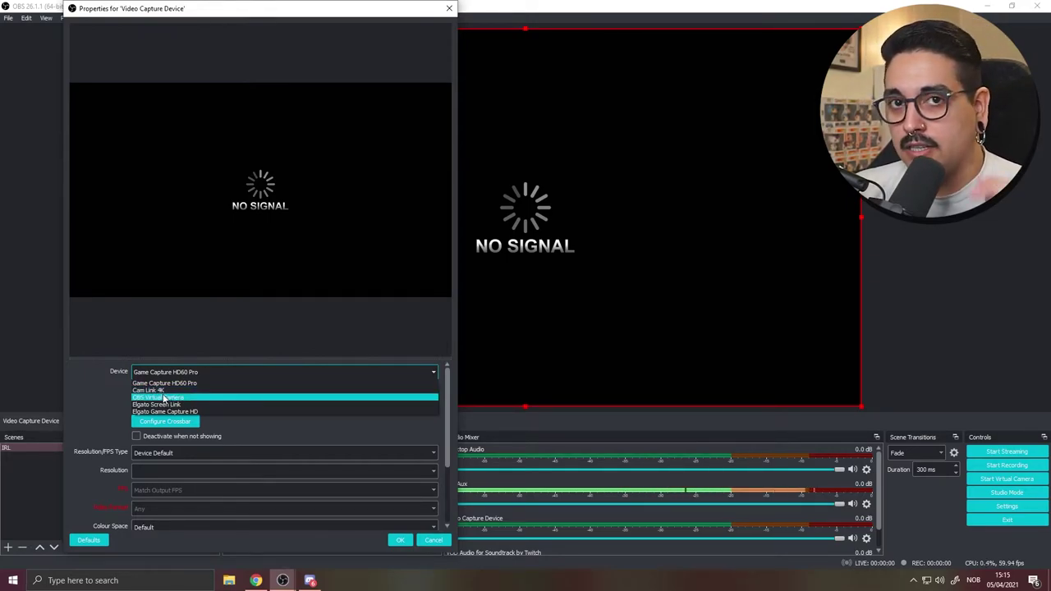
pyautogui.click(163, 390)
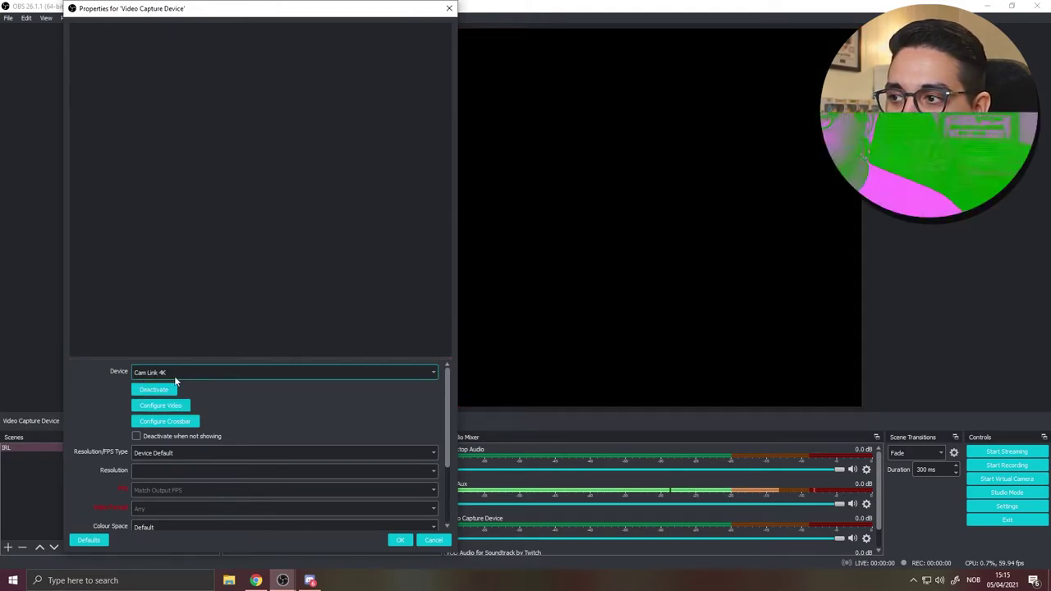
pyautogui.click(410, 540)
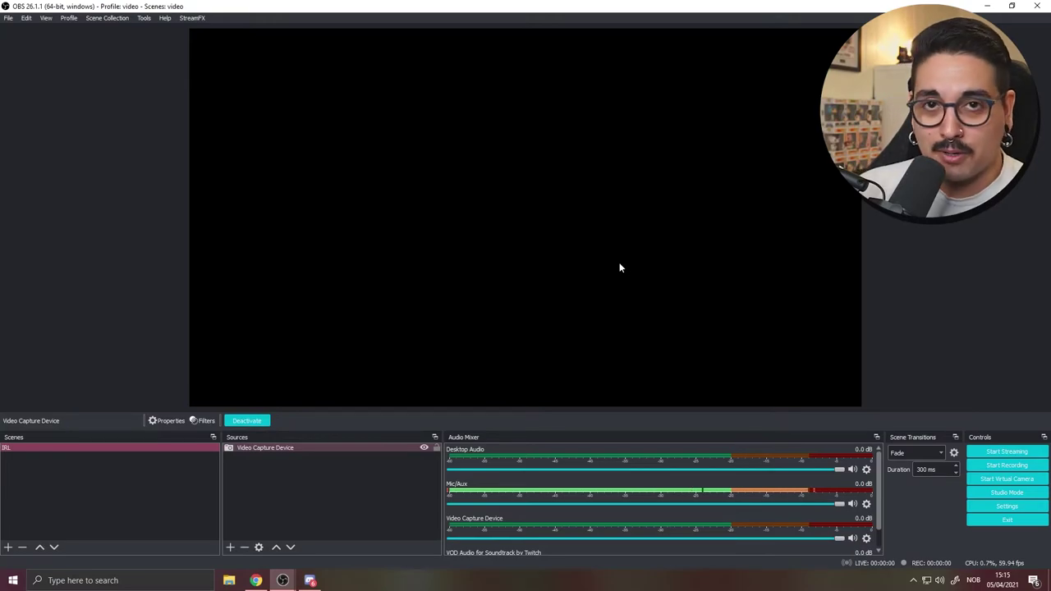
# - Add a Browser source named Chat/irl to the IRL scene
pyautogui.click(252, 447)
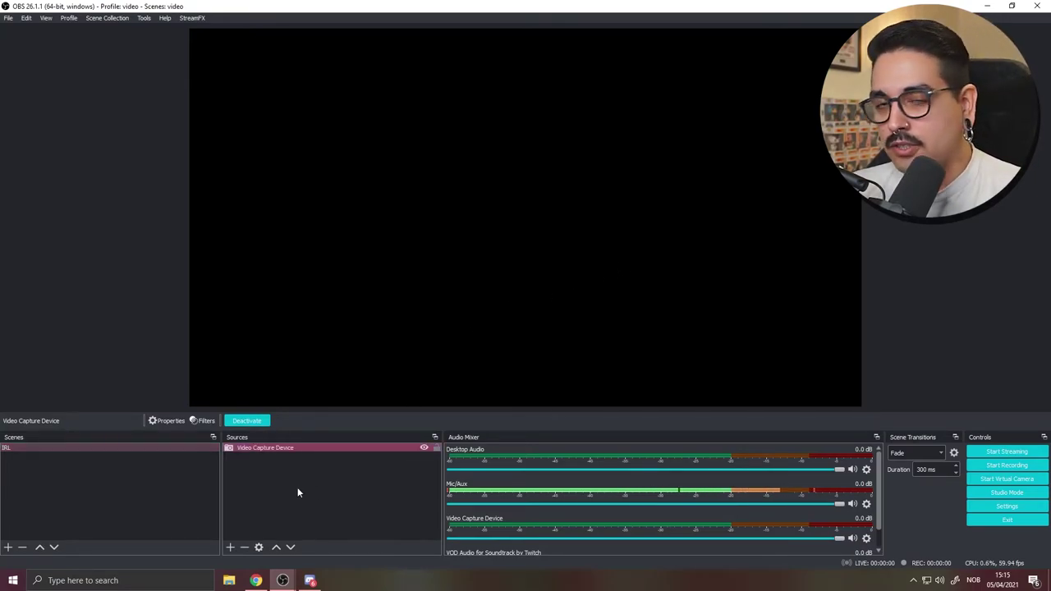
pyautogui.click(230, 547)
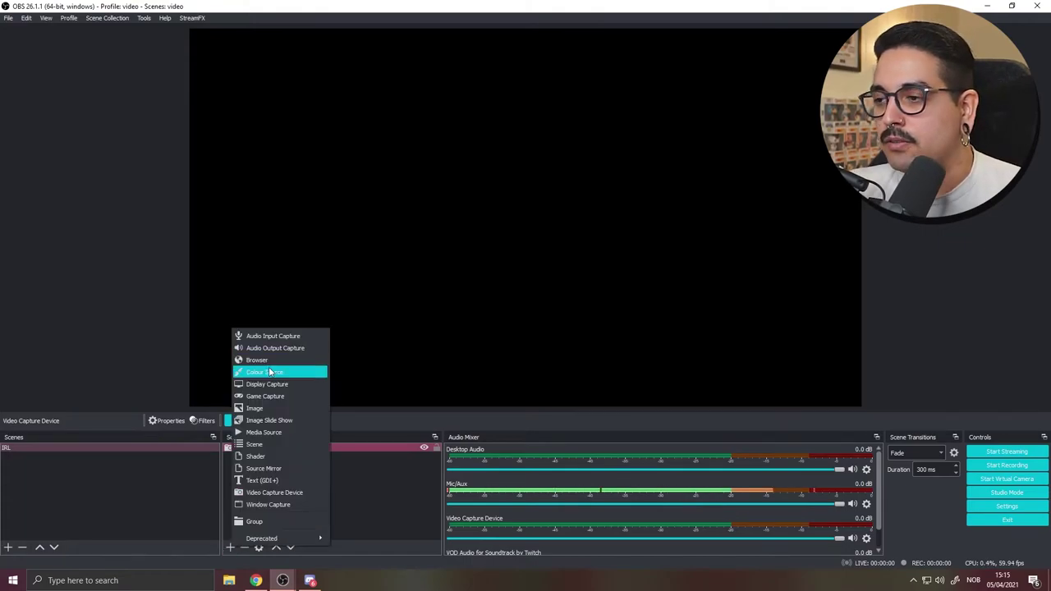
pyautogui.click(282, 447)
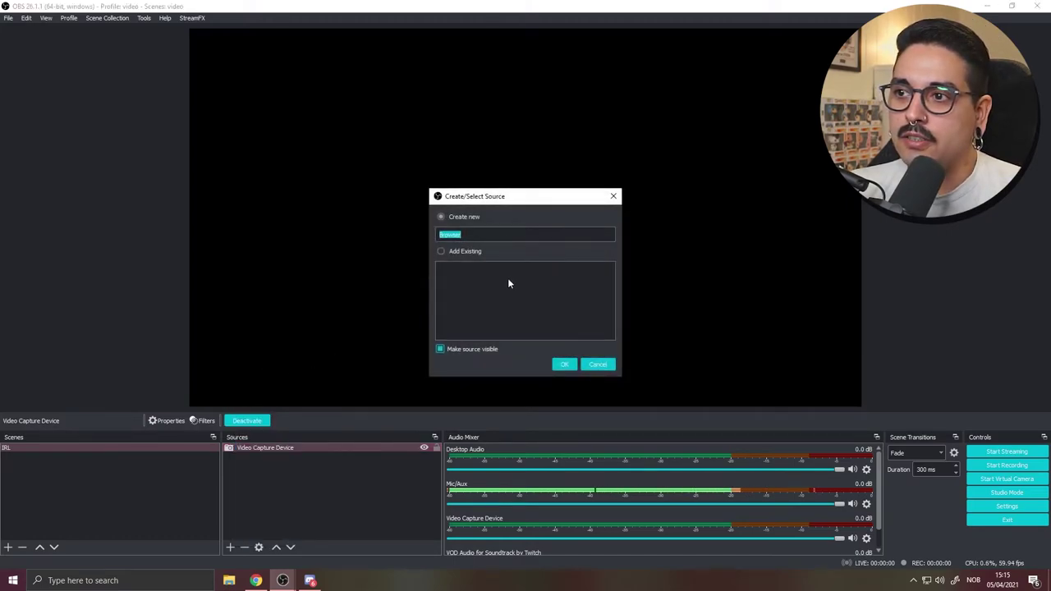
pyautogui.write('vc')
pyautogui.press('BackSpace')
pyautogui.press('BackSpace')
pyautogui.write('Chat/Ir')
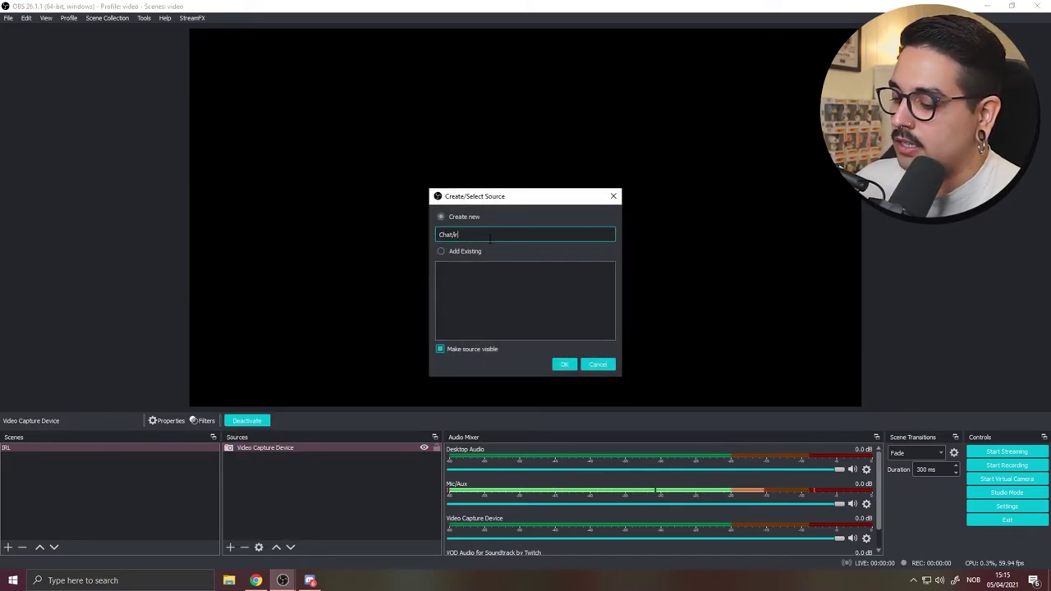
pyautogui.press('Return')
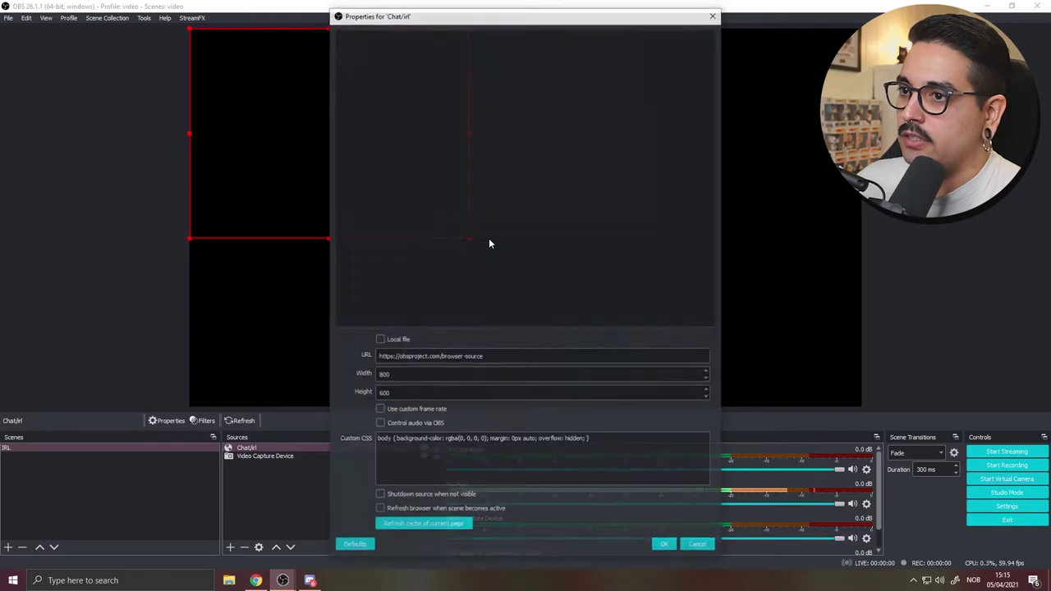
# - Set the Chat/irl browser source to a width of 1920 and a height of 1080, and save the changes
pyautogui.doubleClick(516, 359)
pyautogui.click(516, 359)
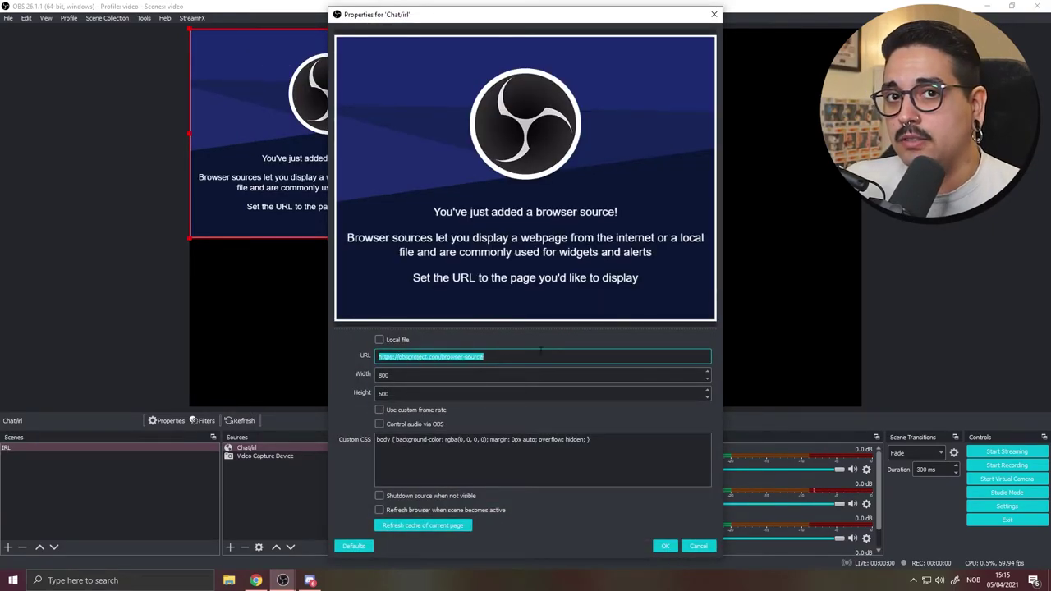
pyautogui.click(415, 394)
pyautogui.hotkey('shift', 'Tab')
pyautogui.write('1920')
pyautogui.press('Tab')
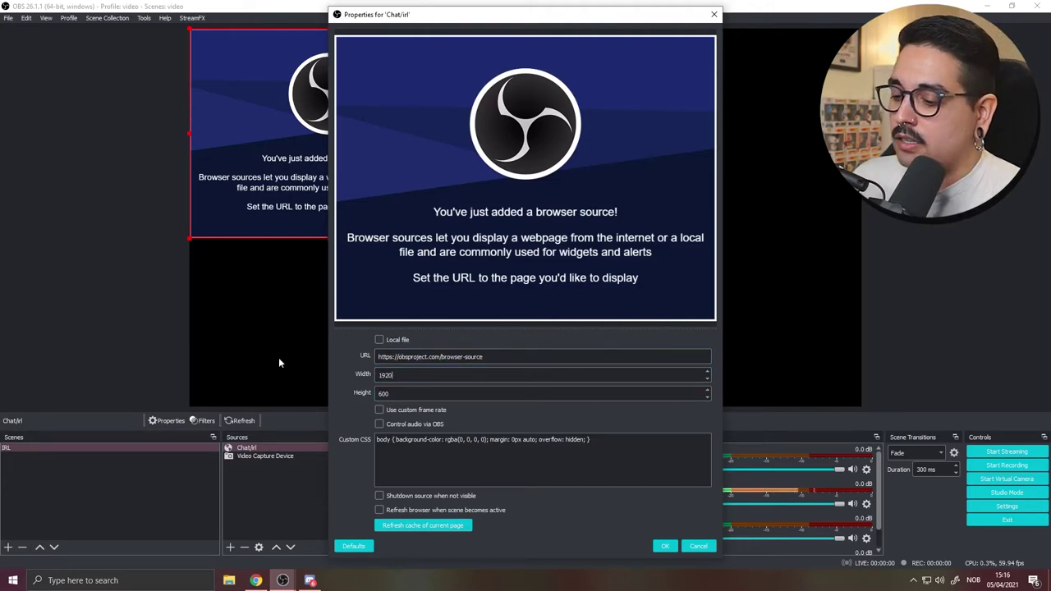
pyautogui.write('1080')
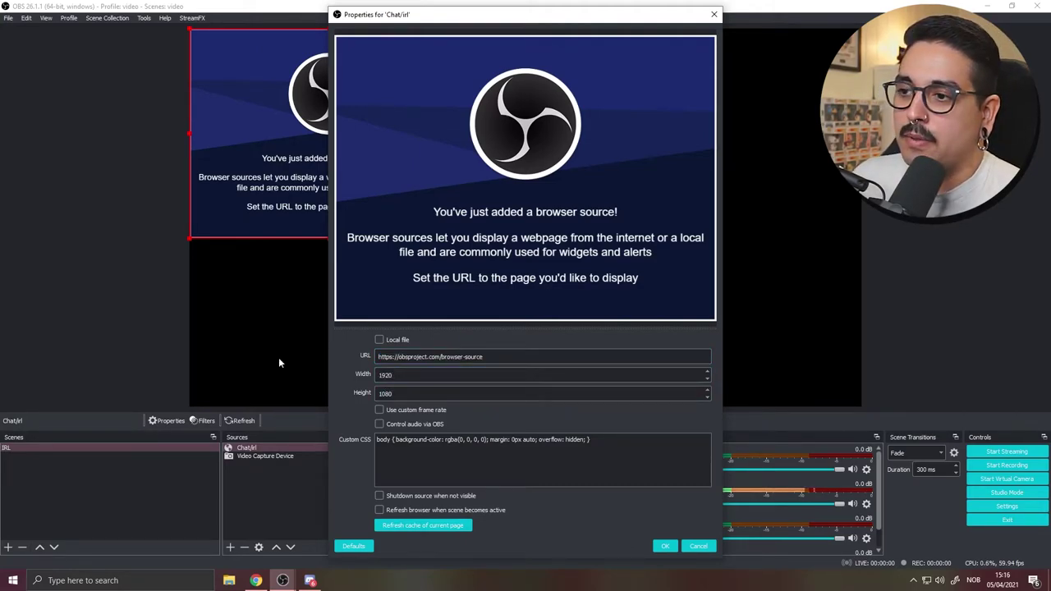
pyautogui.click(667, 546)
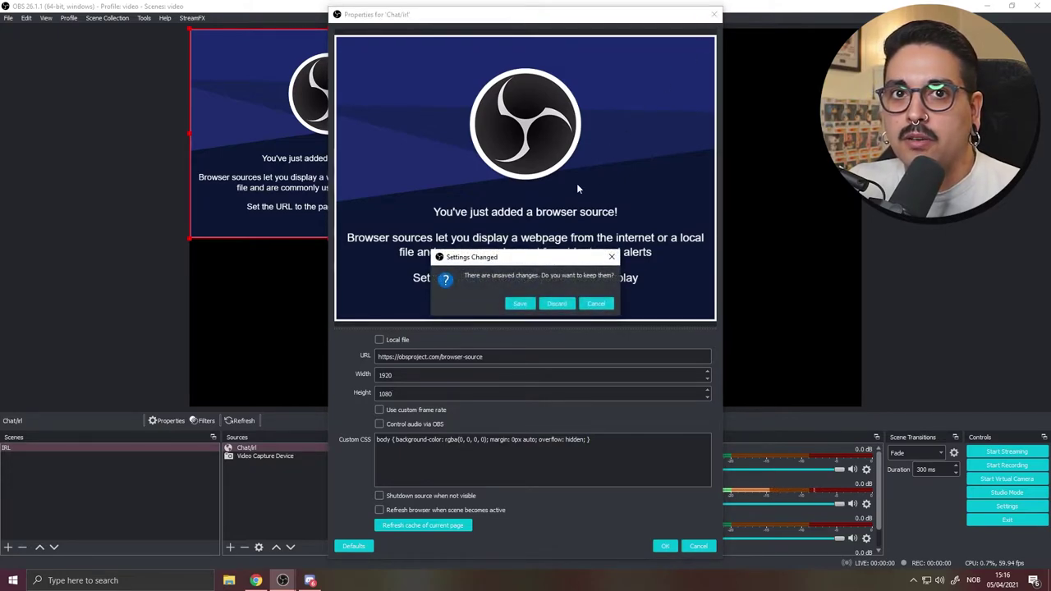
pyautogui.click(550, 305)
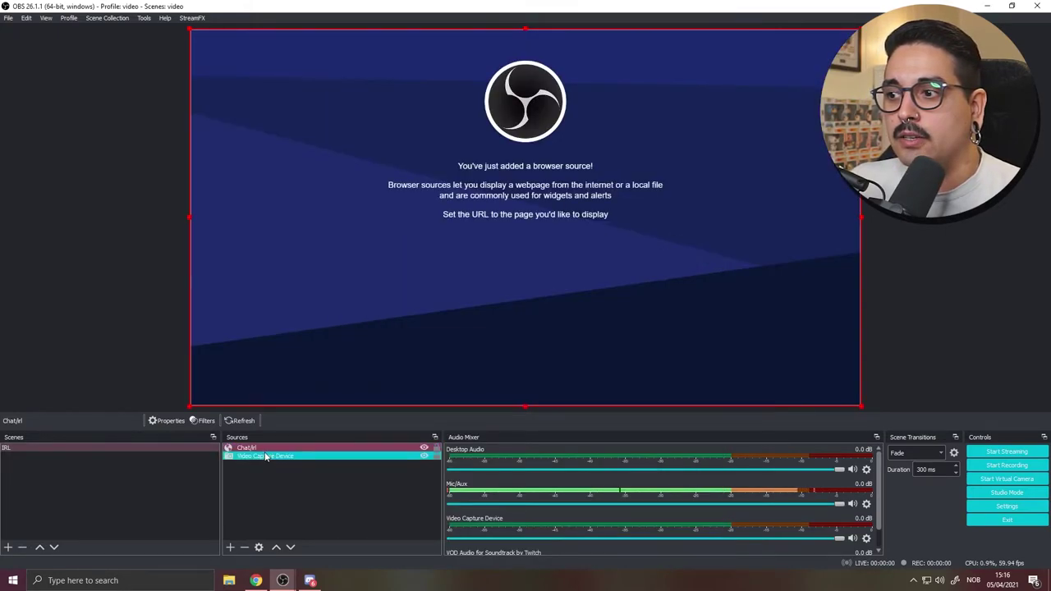
# - Delete the Chat/irl and Video Capture Device sources from the IRL scene
pyautogui.press('Delete')
pyautogui.press('Return')
pyautogui.click(263, 449)
pyautogui.press('Delete')
pyautogui.press('Return')
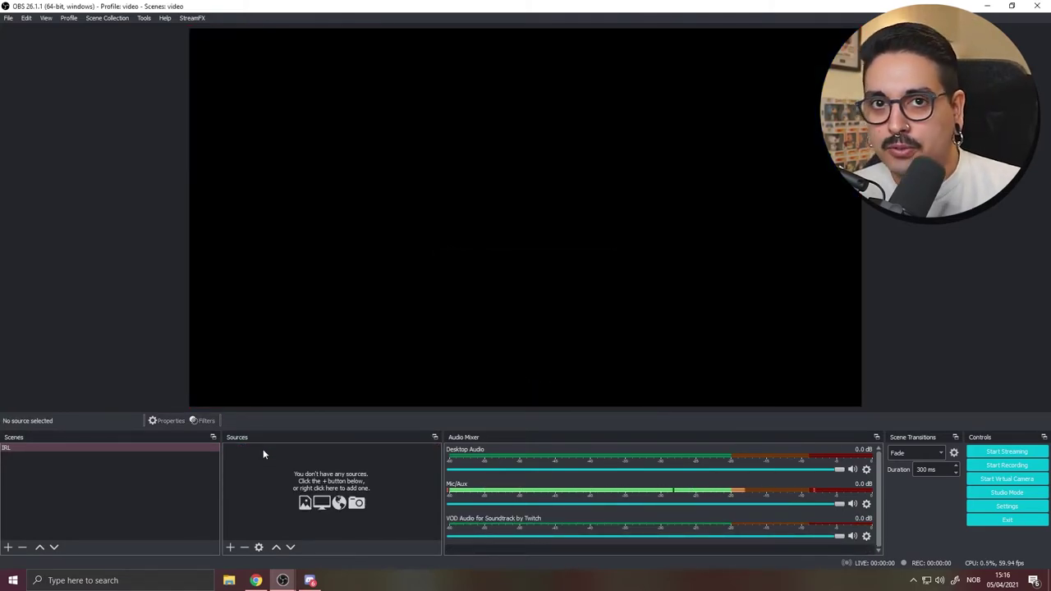
# - Create a new scene named game
pyautogui.click(8, 546)
pyautogui.write('game')
pyautogui.press('Return')
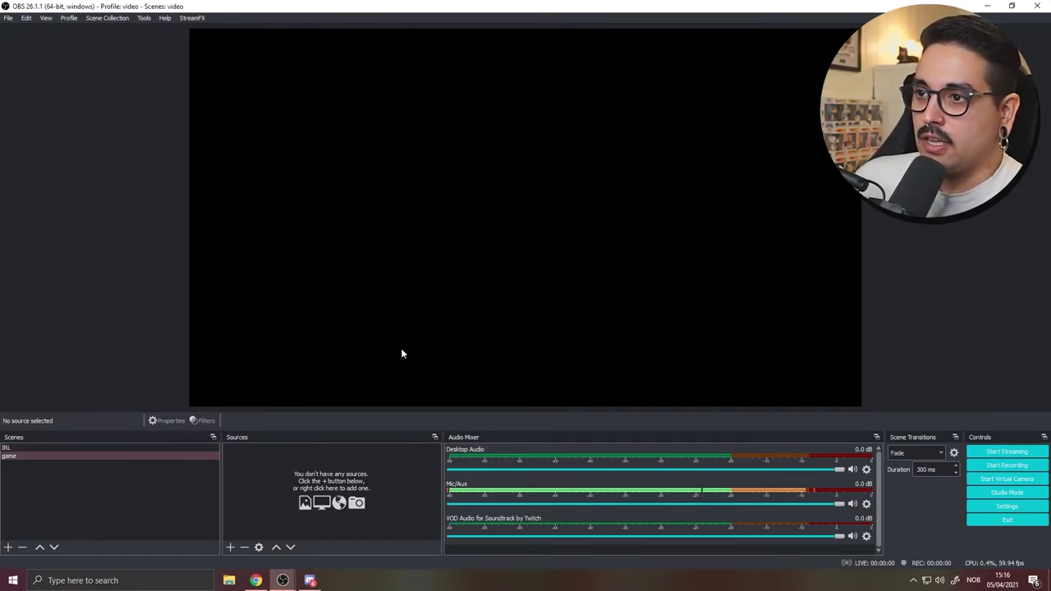
pyautogui.click(230, 546)
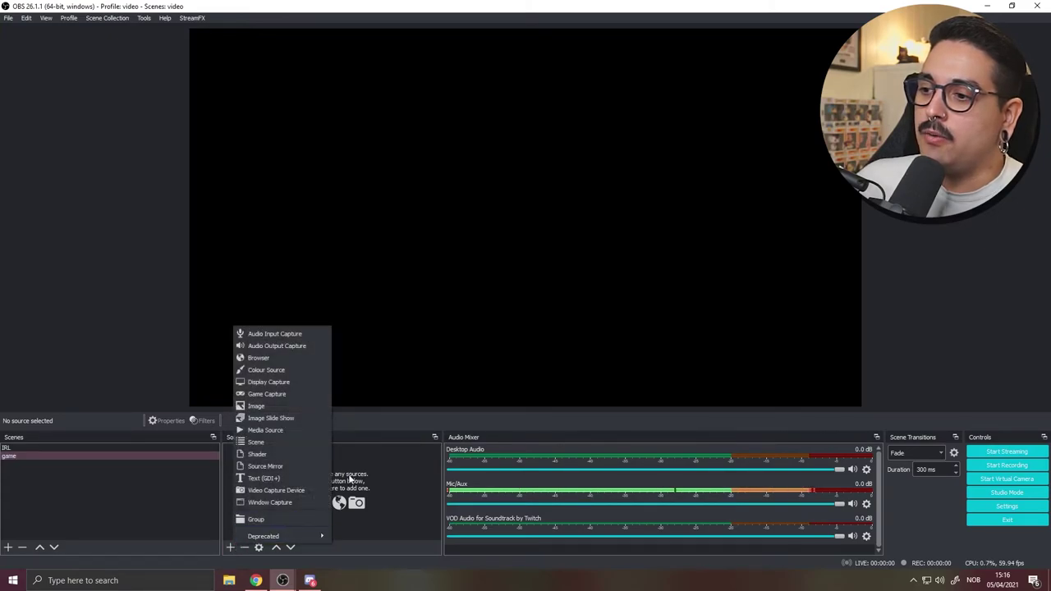
pyautogui.click(271, 499)
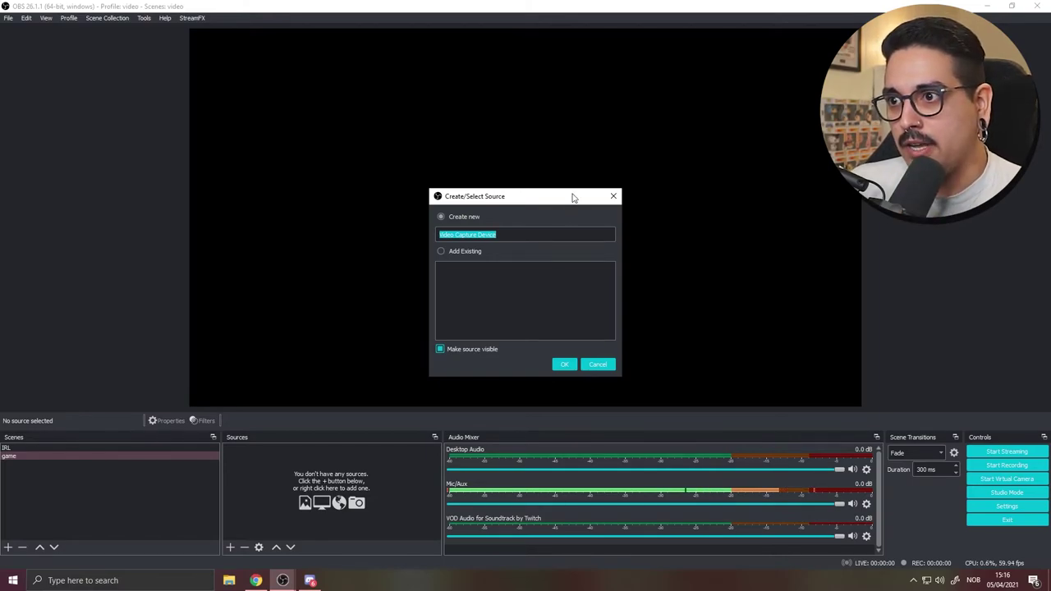
pyautogui.click(612, 197)
# - Add a Video Capture Device source named cam to the IRL scene, using OBS Virtual Camera and scaled to fill the canvas
pyautogui.click(60, 448)
pyautogui.click(230, 546)
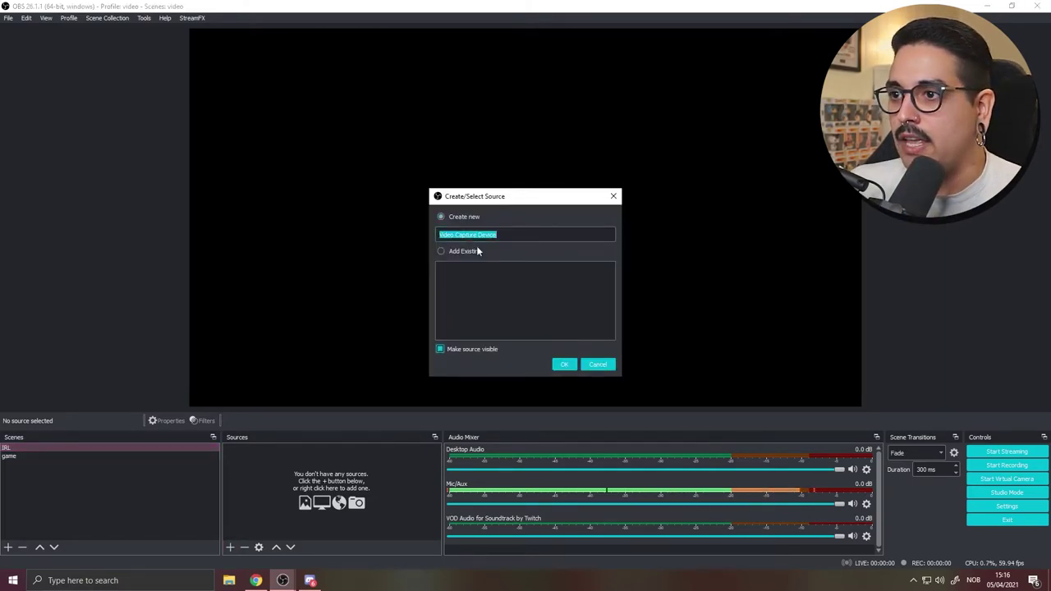
pyautogui.write('cam')
pyautogui.press('Return')
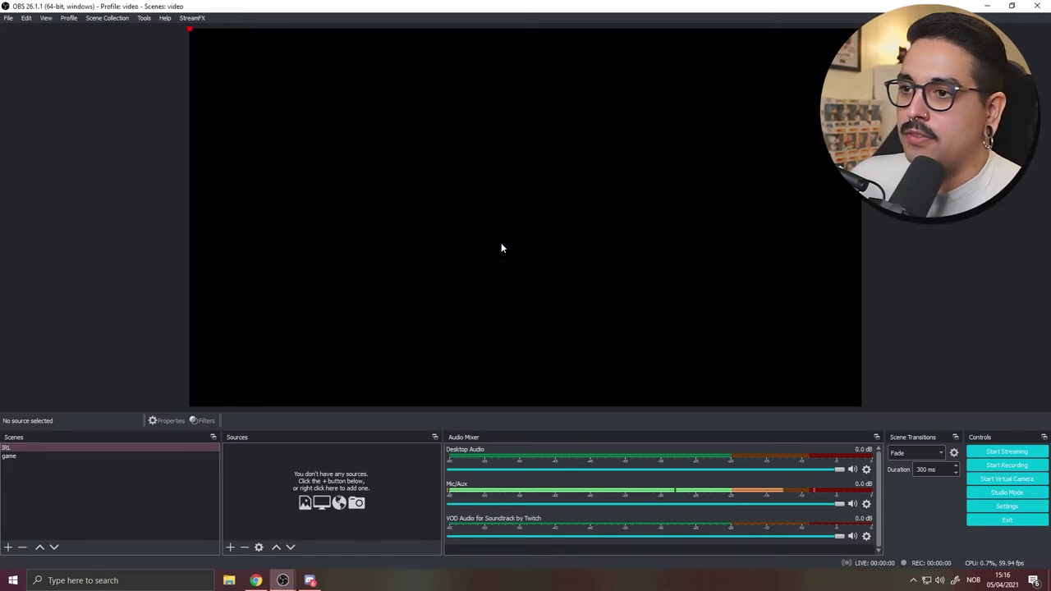
pyautogui.click(435, 378)
pyautogui.click(433, 402)
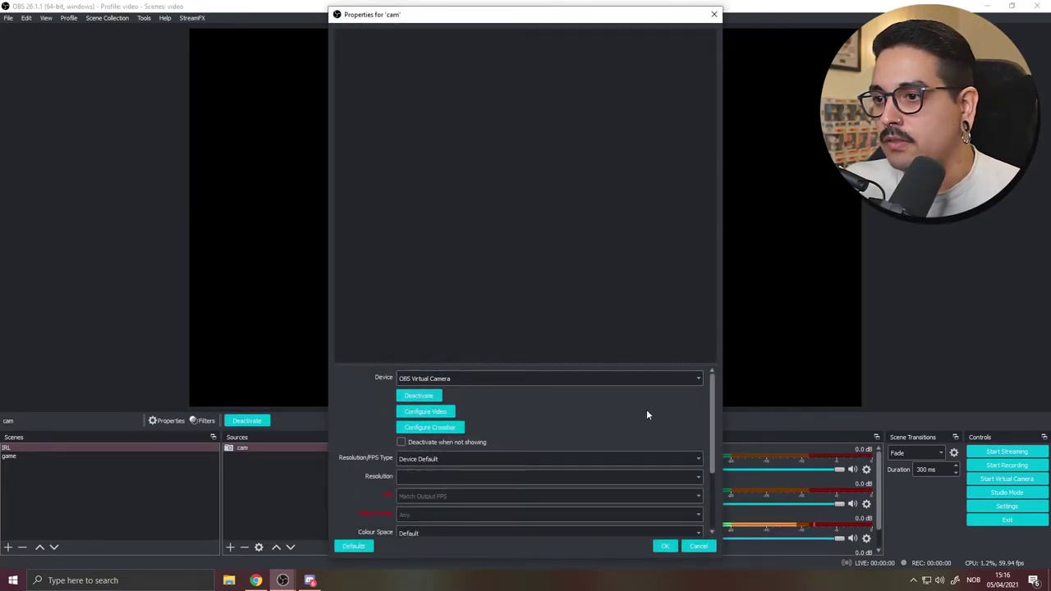
pyautogui.click(668, 546)
pyautogui.moveTo(861, 29); pyautogui.dragTo(304, 363)
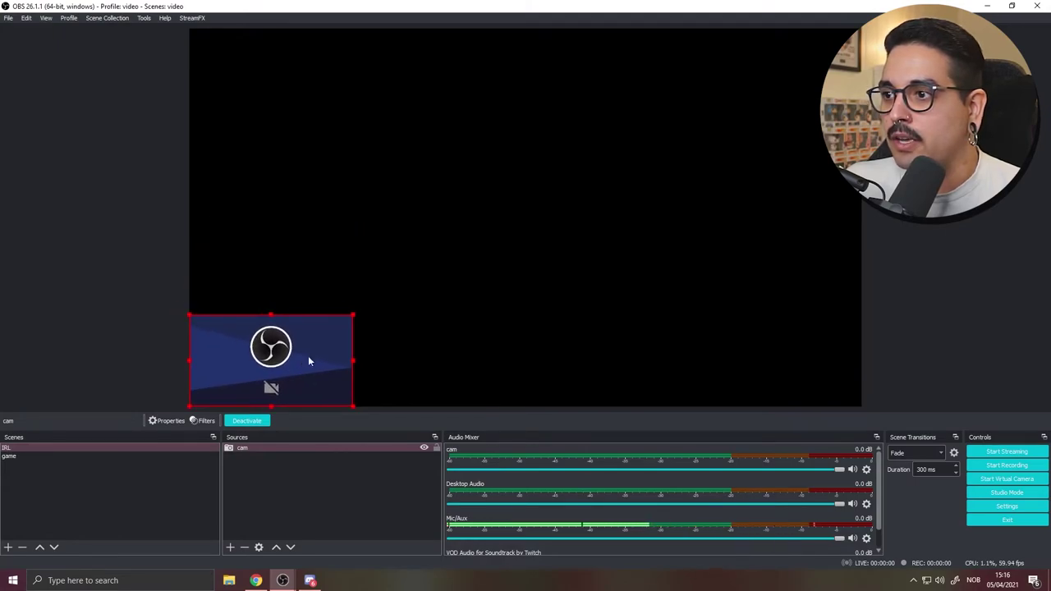
pyautogui.moveTo(354, 312); pyautogui.dragTo(861, 29)
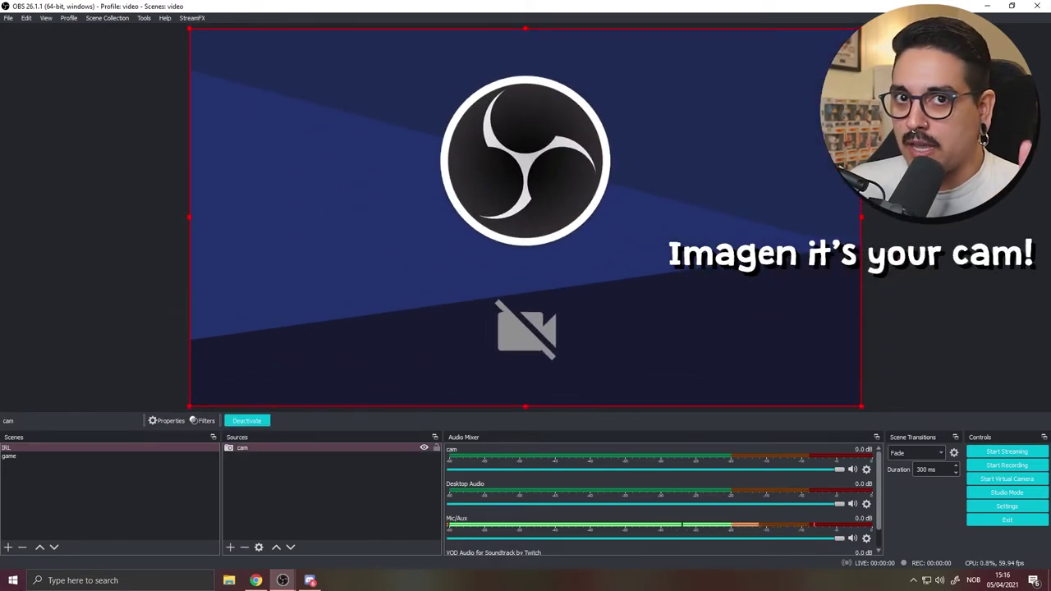
# - Add the existing cam source to the game scene and scale it down into the lower-left corner of the canvas
pyautogui.click(28, 455)
pyautogui.click(231, 547)
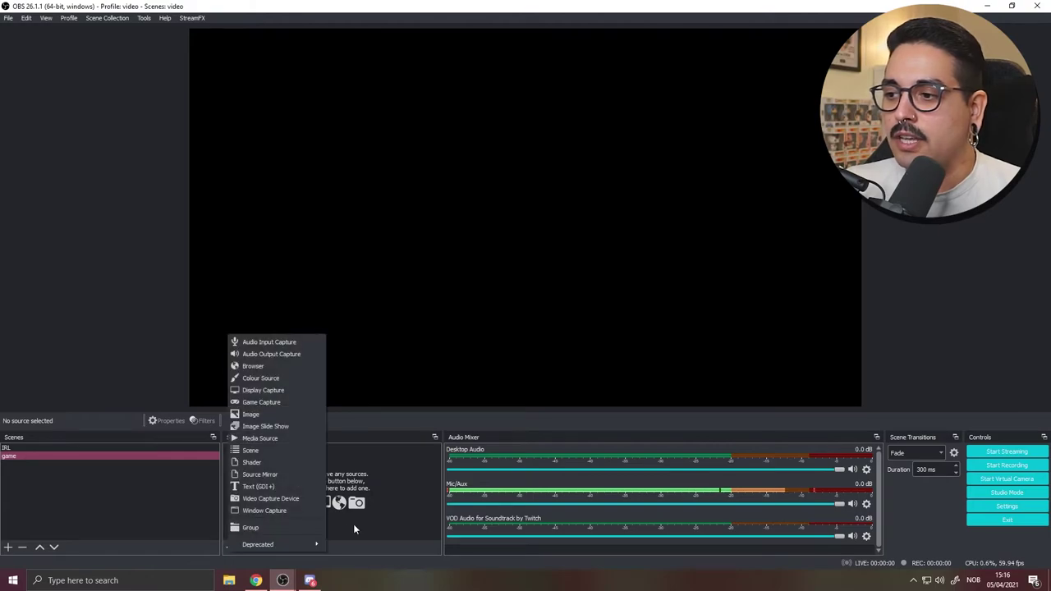
pyautogui.click(271, 497)
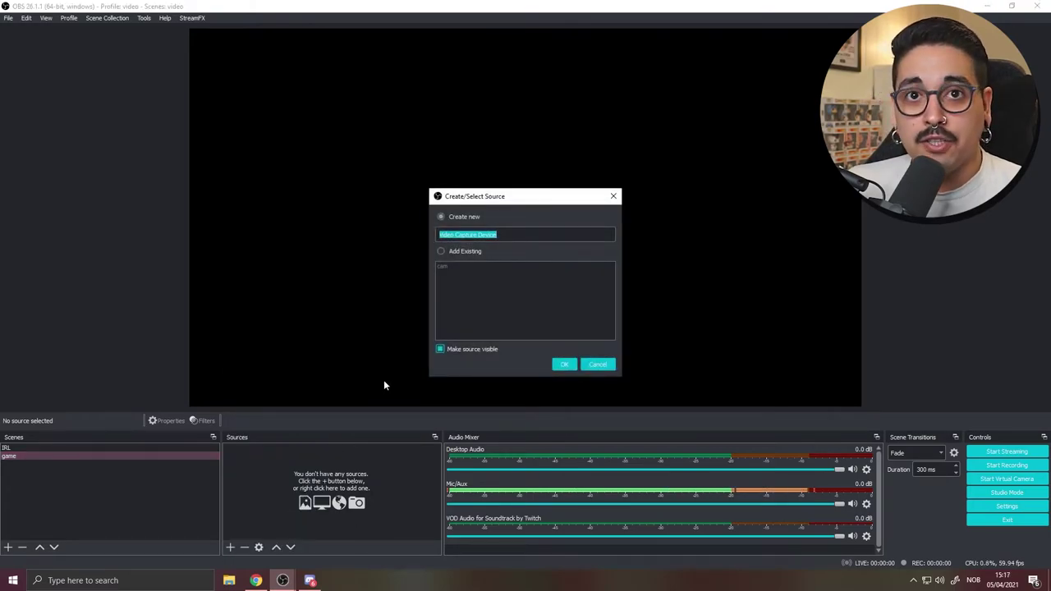
pyautogui.click(441, 251)
pyautogui.click(447, 267)
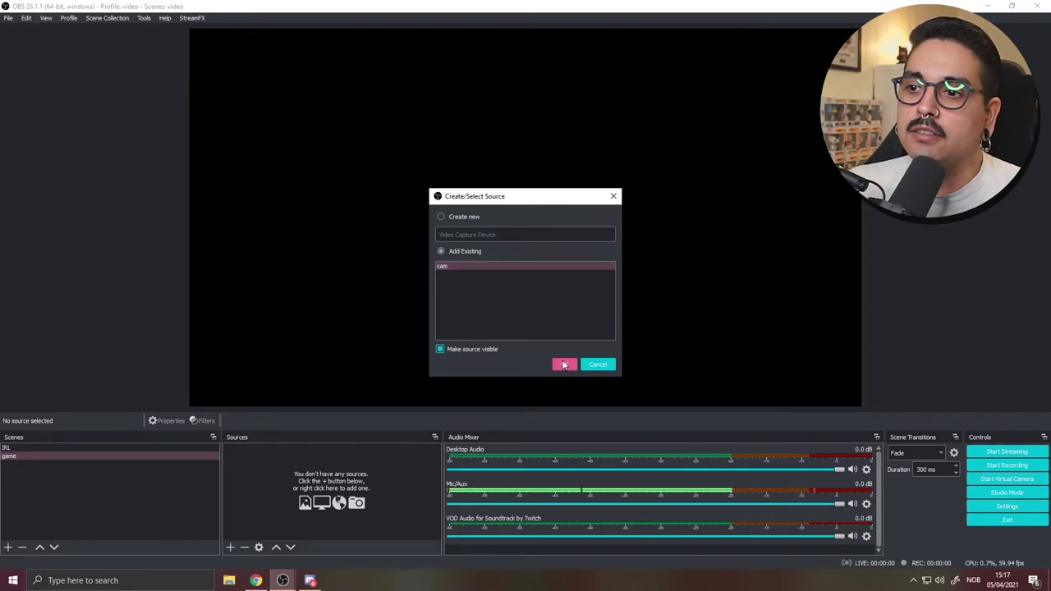
pyautogui.click(563, 364)
pyautogui.moveTo(861, 30); pyautogui.dragTo(661, 361)
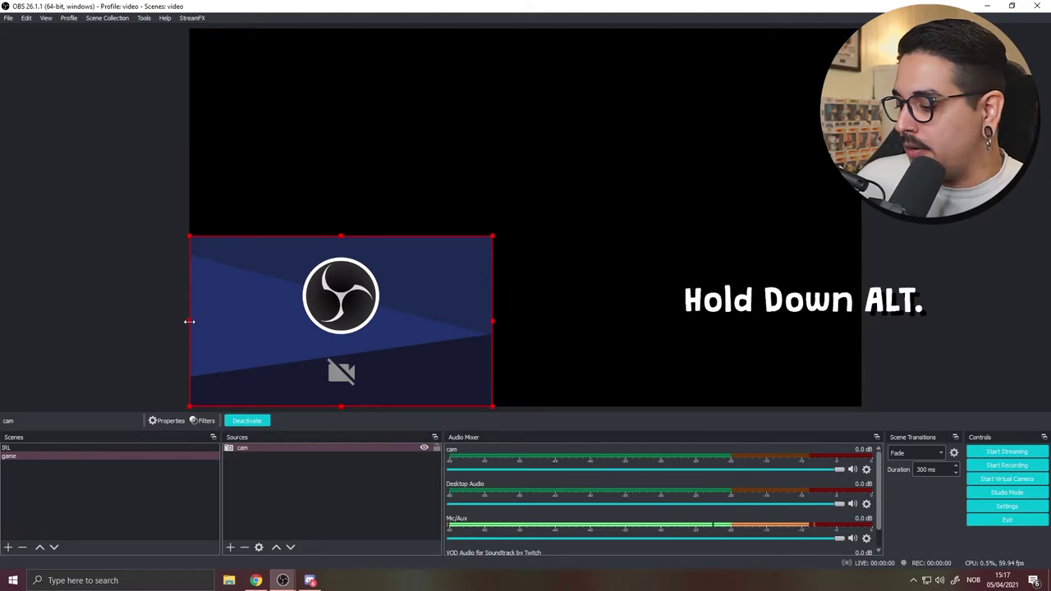
# - Try cropping the cam source by its edges in the game scene and restore its full frame
pyautogui.moveTo(190, 322); pyautogui.dragTo(232, 322)
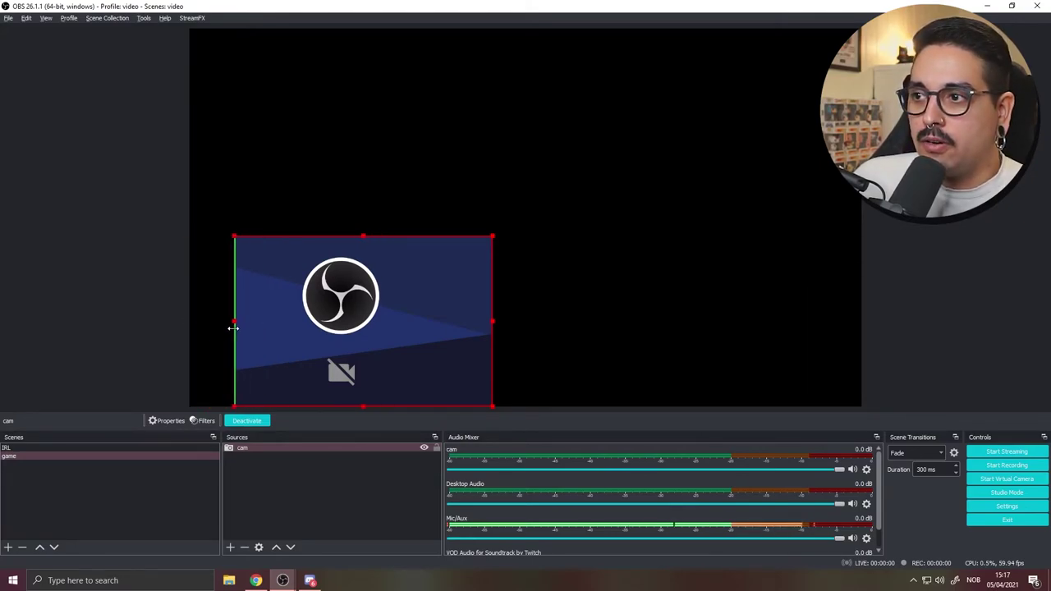
pyautogui.moveTo(492, 323); pyautogui.dragTo(450, 327)
pyautogui.moveTo(451, 405); pyautogui.dragTo(519, 409)
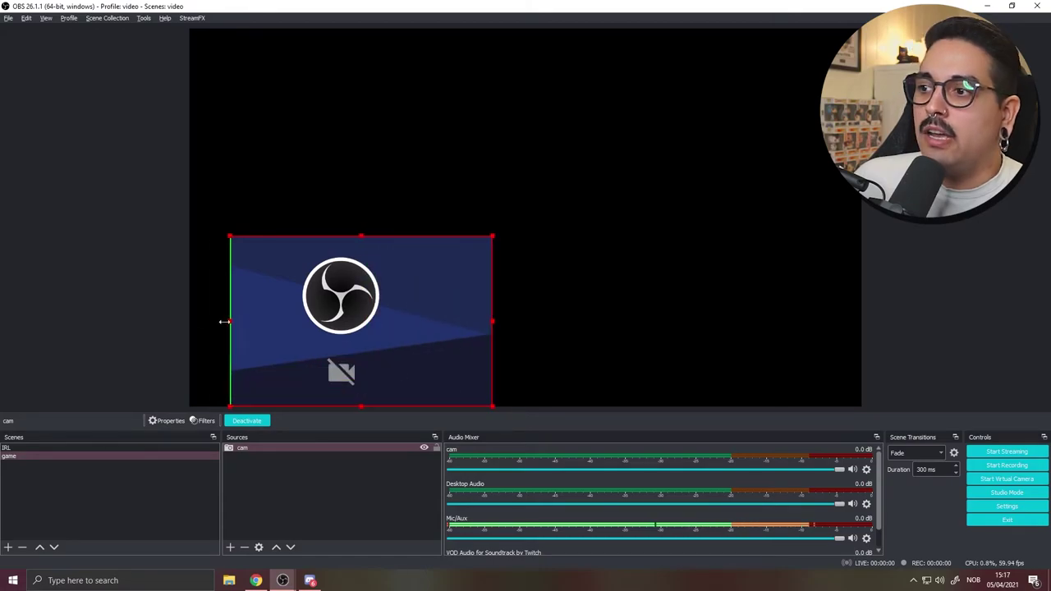
pyautogui.moveTo(231, 321); pyautogui.dragTo(176, 336)
pyautogui.click(337, 234)
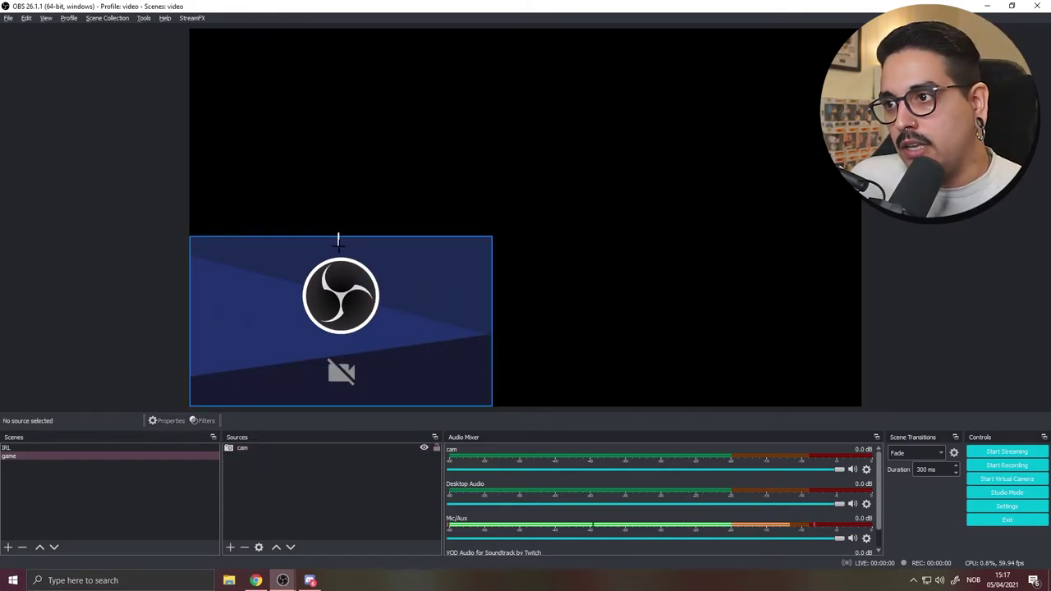
pyautogui.click(342, 237)
pyautogui.moveTo(342, 237); pyautogui.dragTo(343, 235)
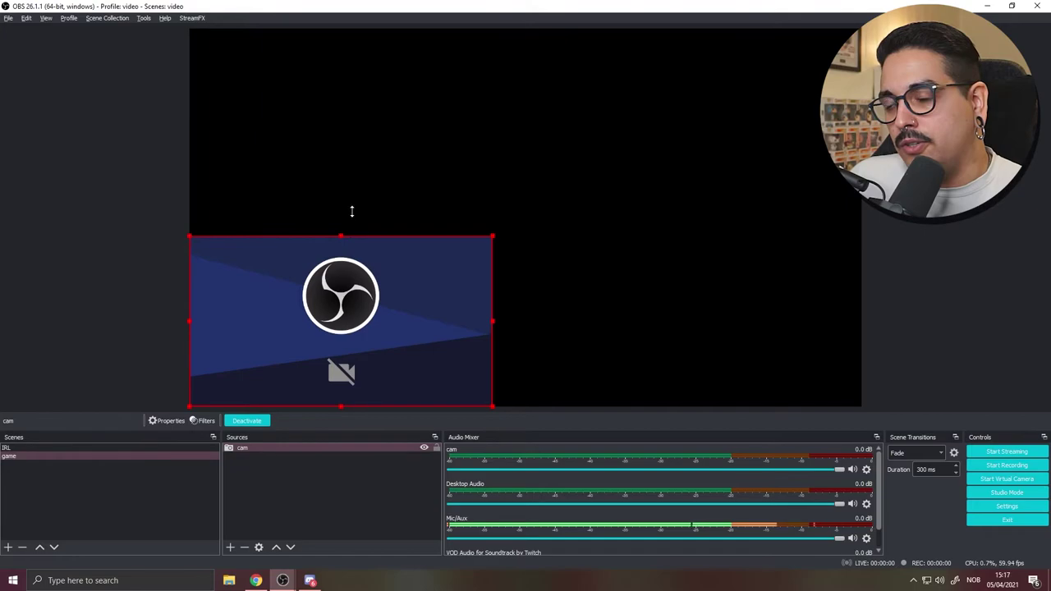
# - Shrink the cam source further in the canvas's lower-left corner and add a new Game Capture source to the game scene
pyautogui.moveTo(492, 236); pyautogui.dragTo(432, 281)
pyautogui.click(230, 546)
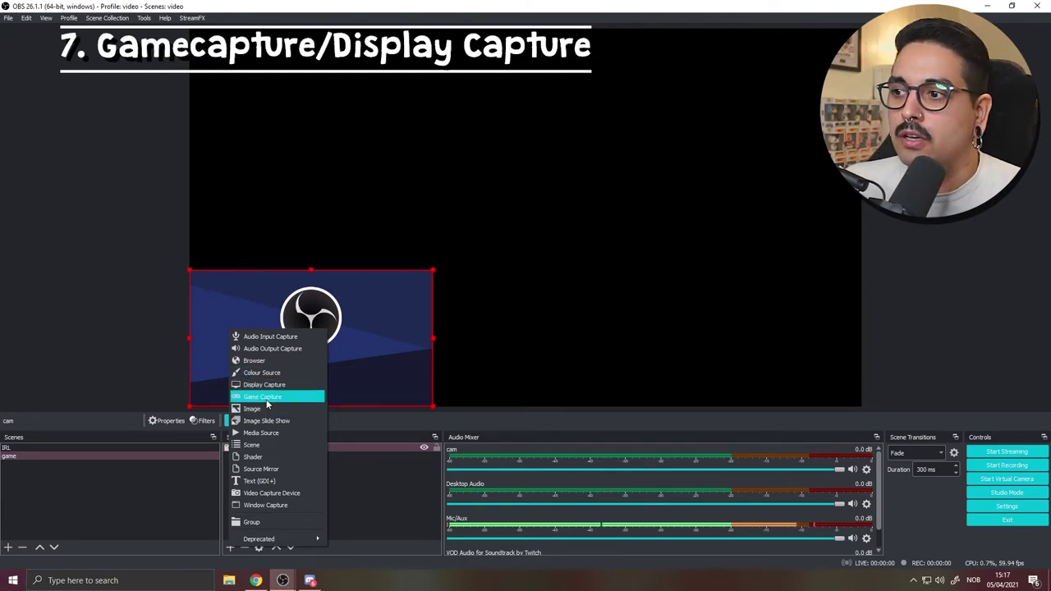
pyautogui.click(378, 509)
pyautogui.rightClick(321, 480)
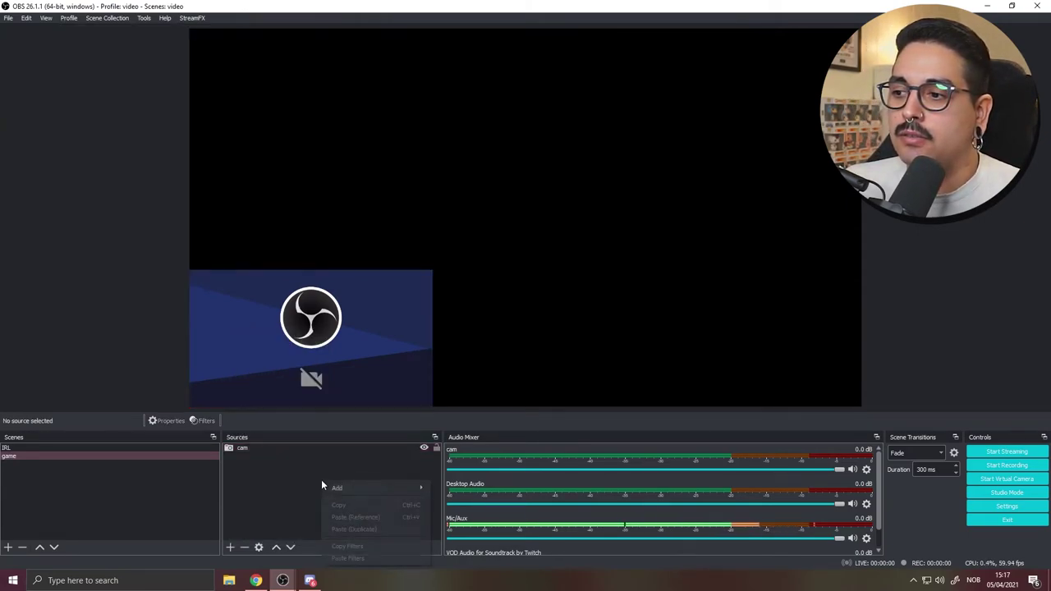
pyautogui.click(230, 547)
pyautogui.click(229, 547)
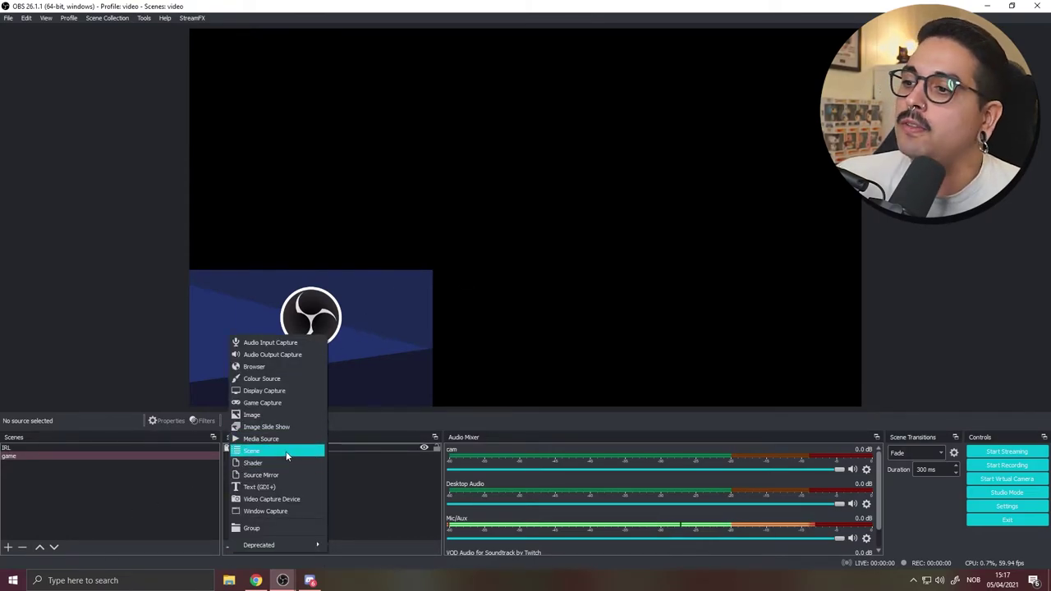
pyautogui.click(263, 402)
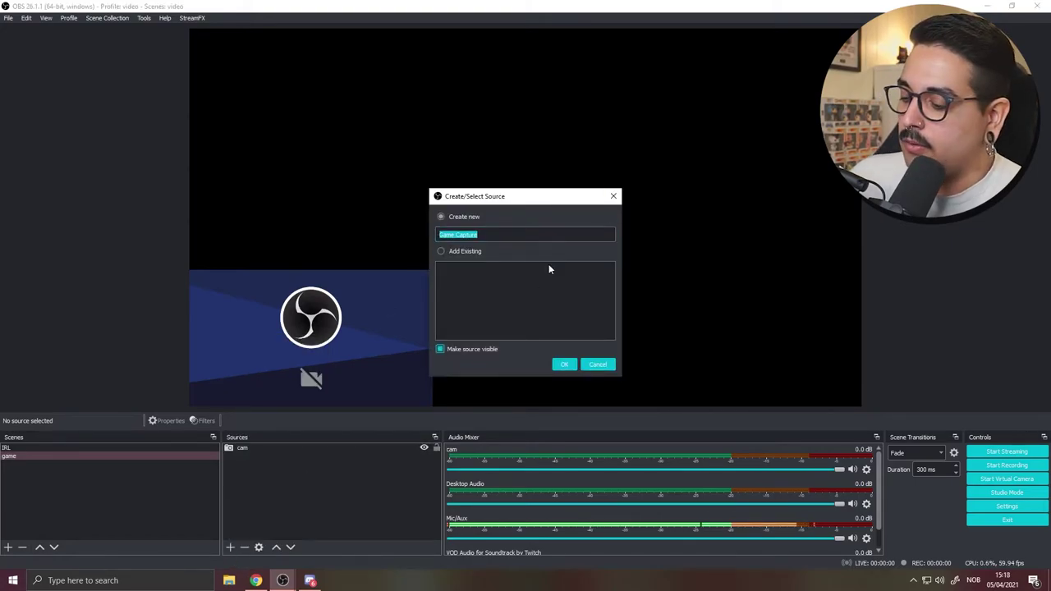
pyautogui.click(565, 364)
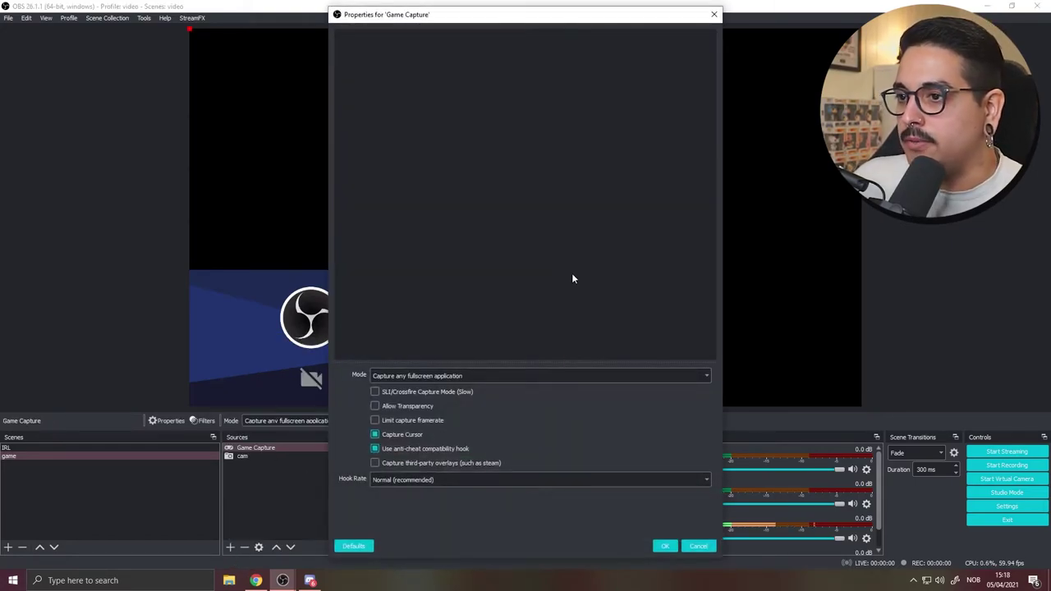
# - Set Game Capture to capture the specific window of Little Nightmares II, then bring the game forward briefly and return to OBS
pyautogui.click(436, 375)
pyautogui.click(419, 384)
pyautogui.click(477, 402)
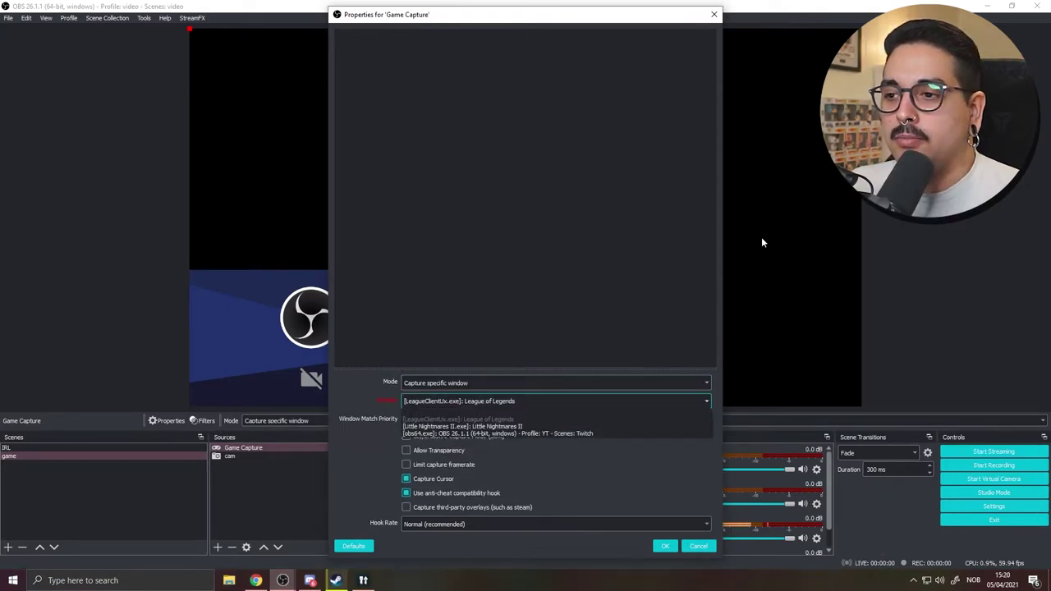
pyautogui.click(489, 426)
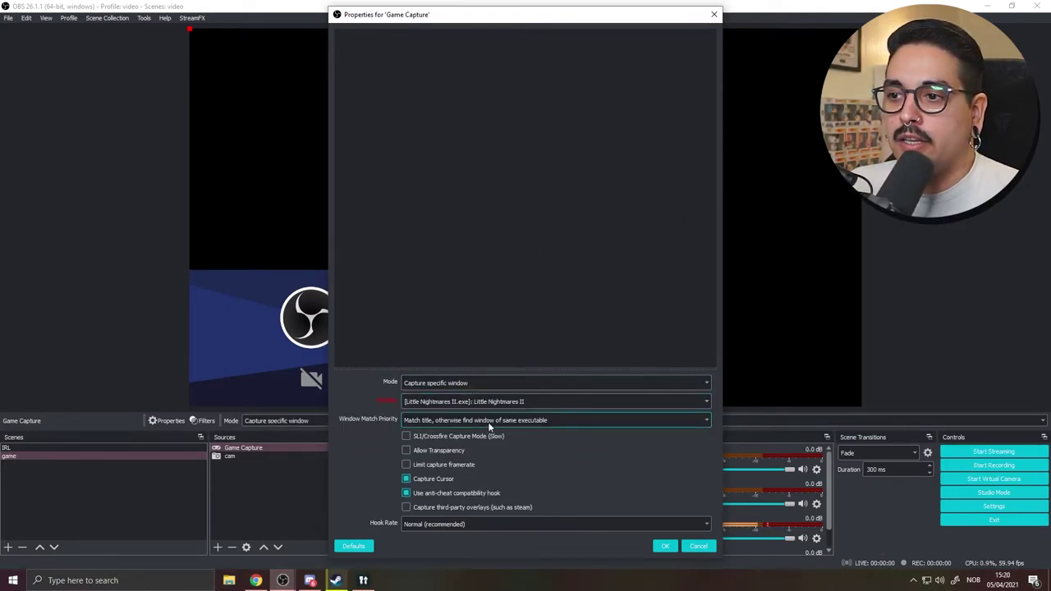
pyautogui.click(664, 548)
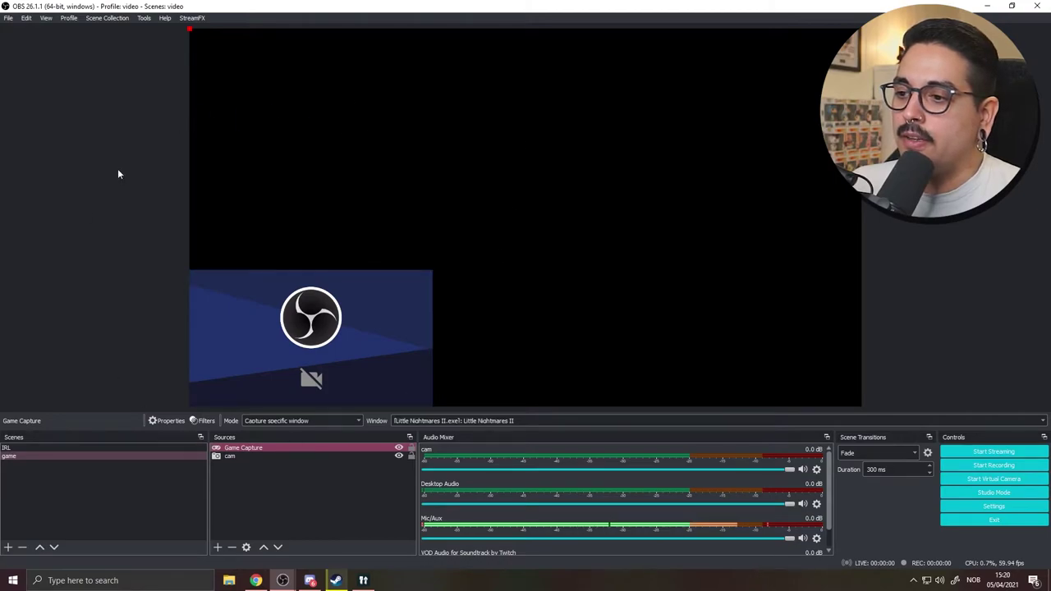
pyautogui.click(368, 583)
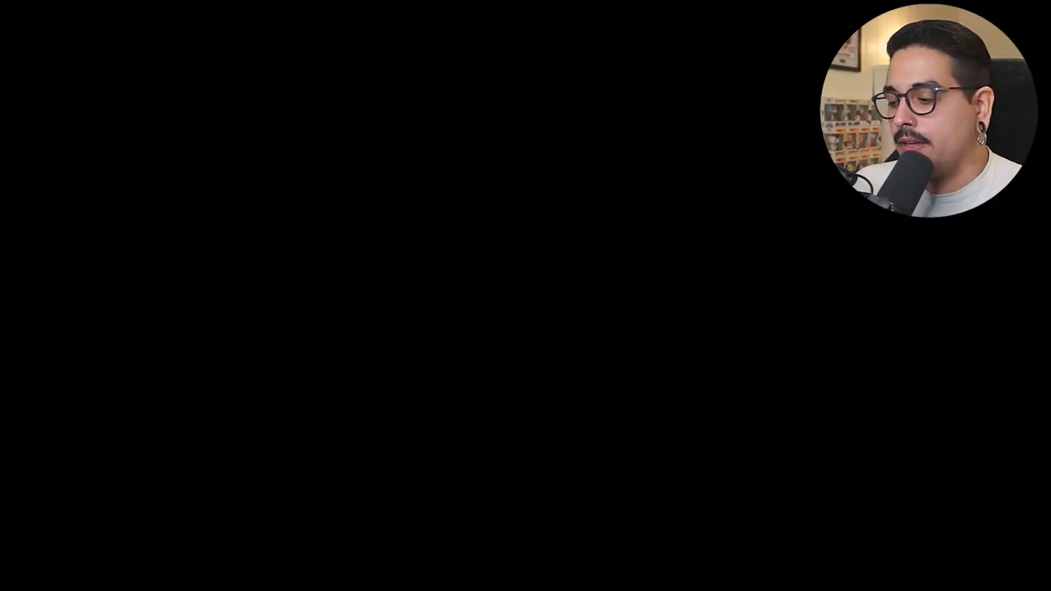
pyautogui.hotkey('alt', 'Tab')
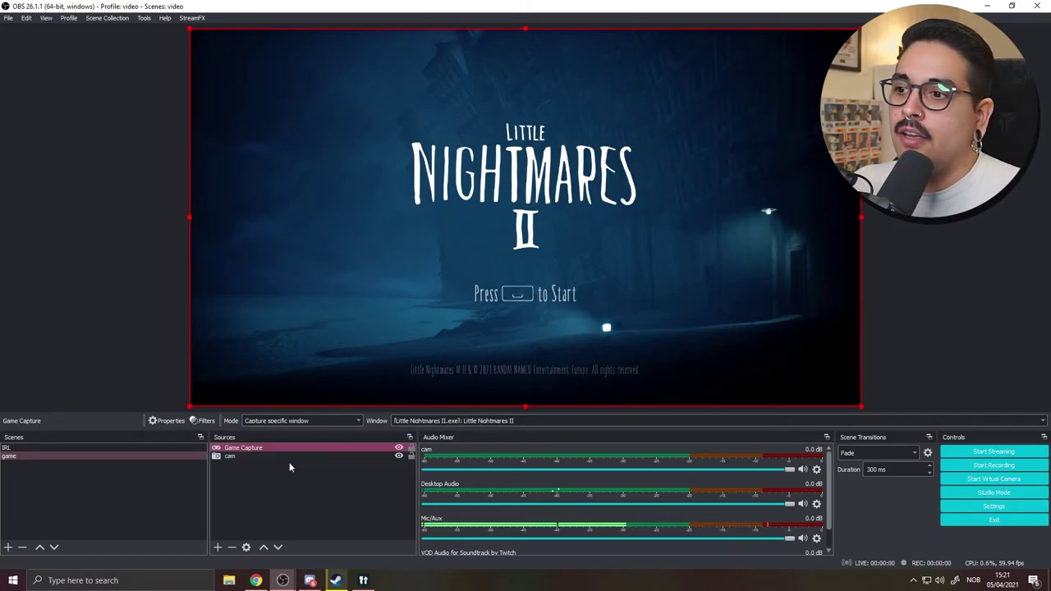
# - Place cam above Game Capture in the source order and move it, scaled down, to the canvas's upper-right corner
pyautogui.click(263, 450)
pyautogui.moveTo(255, 456)
pyautogui.mouseDown()
pyautogui.moveTo(226, 449)
pyautogui.moveTo(228, 465)
pyautogui.moveTo(228, 448)
pyautogui.mouseUp()
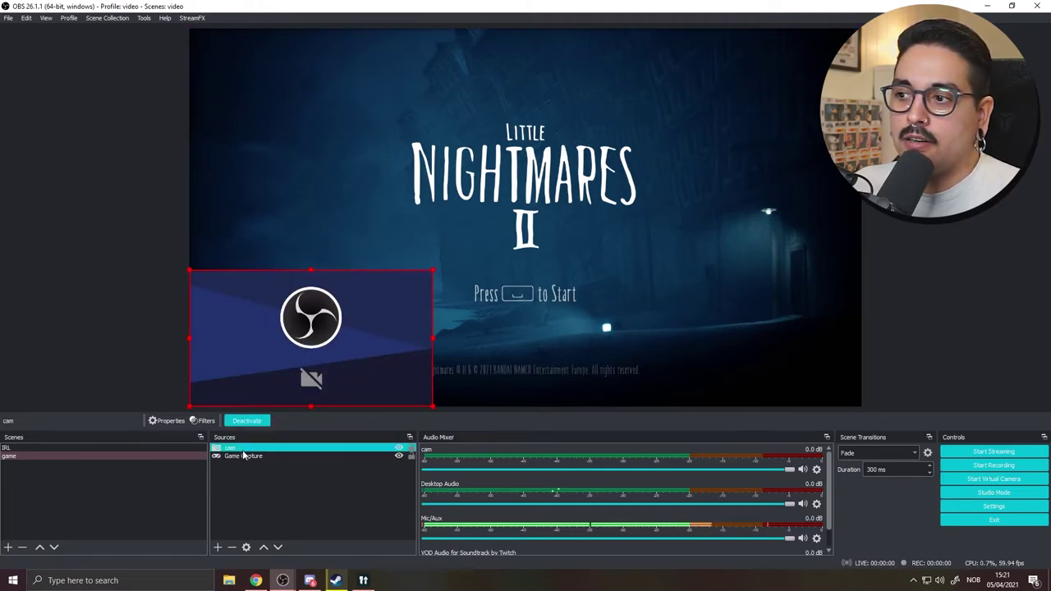
pyautogui.moveTo(320, 334); pyautogui.dragTo(321, 100)
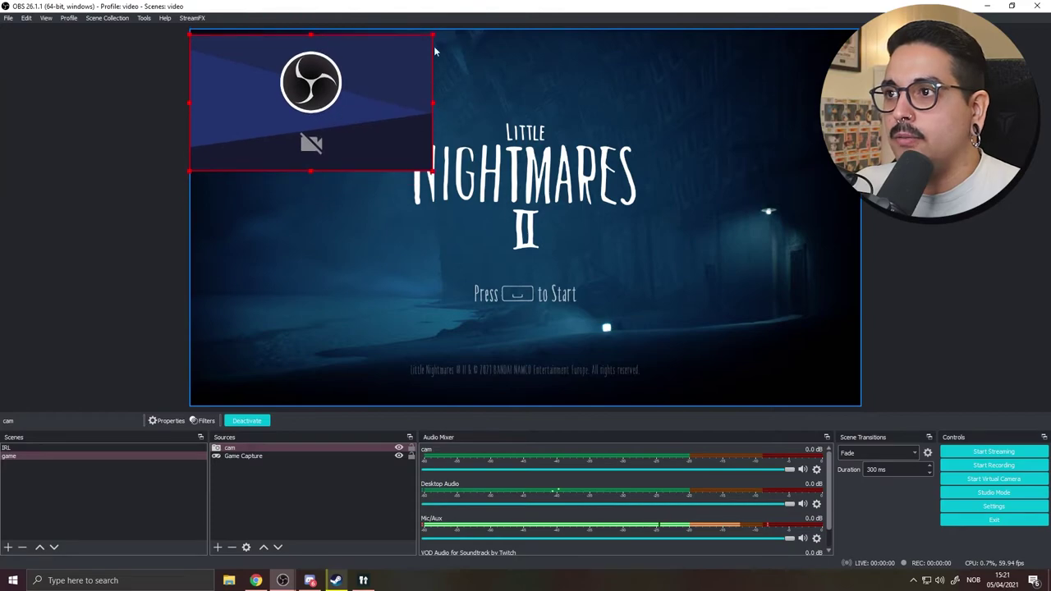
pyautogui.moveTo(435, 35); pyautogui.dragTo(369, 71)
pyautogui.moveTo(279, 121); pyautogui.dragTo(770, 78)
# - Try scaling down and repositioning the Game Capture source, and fit it back to the full canvas
pyautogui.click(213, 41)
pyautogui.moveTo(190, 29); pyautogui.dragTo(414, 155)
pyautogui.moveTo(481, 252); pyautogui.dragTo(277, 149)
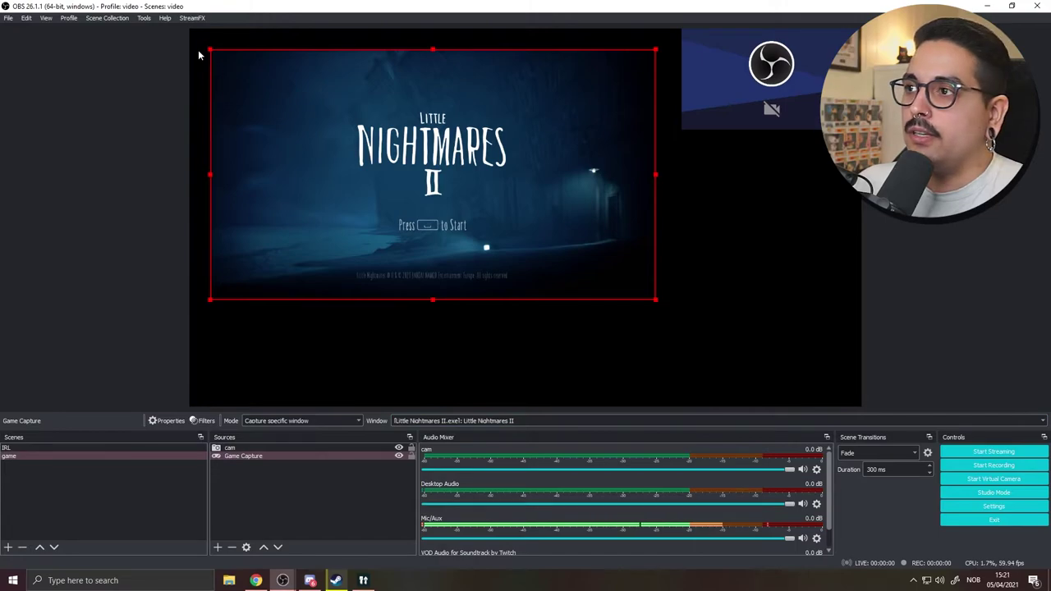
pyautogui.moveTo(212, 300); pyautogui.dragTo(205, 331)
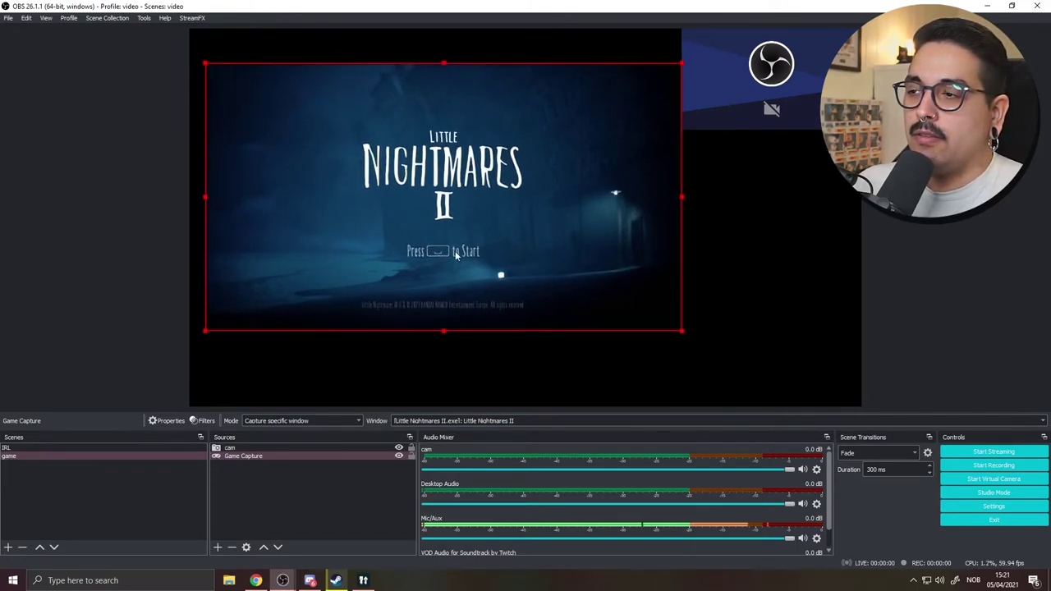
pyautogui.moveTo(216, 72); pyautogui.dragTo(187, 49)
pyautogui.hotkey('ctrl', 'f')
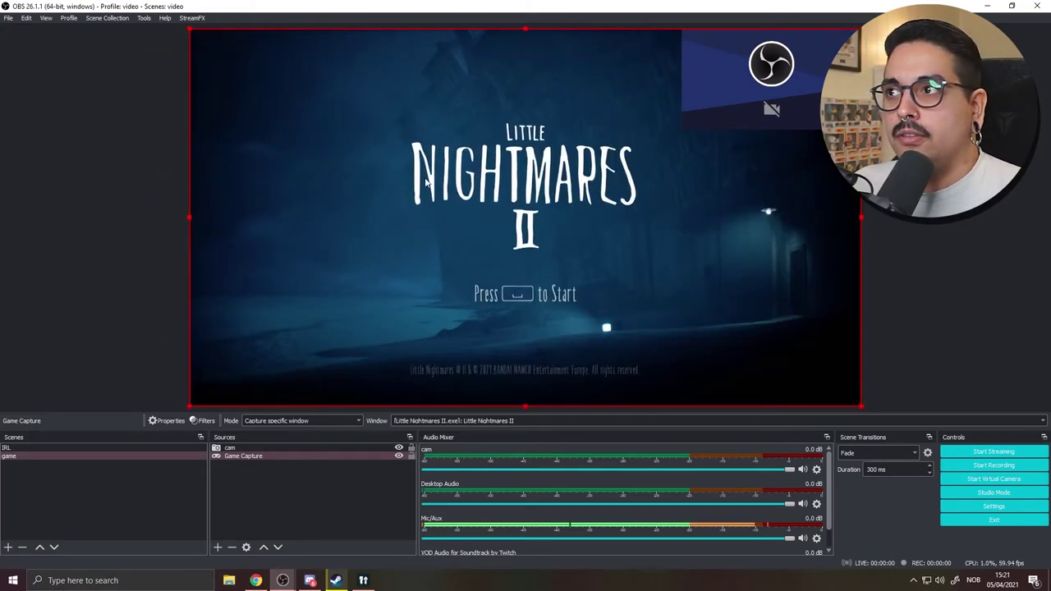
# - Toggle the visibility of the Game Capture source in the game scene and leave it hidden
pyautogui.click(399, 455)
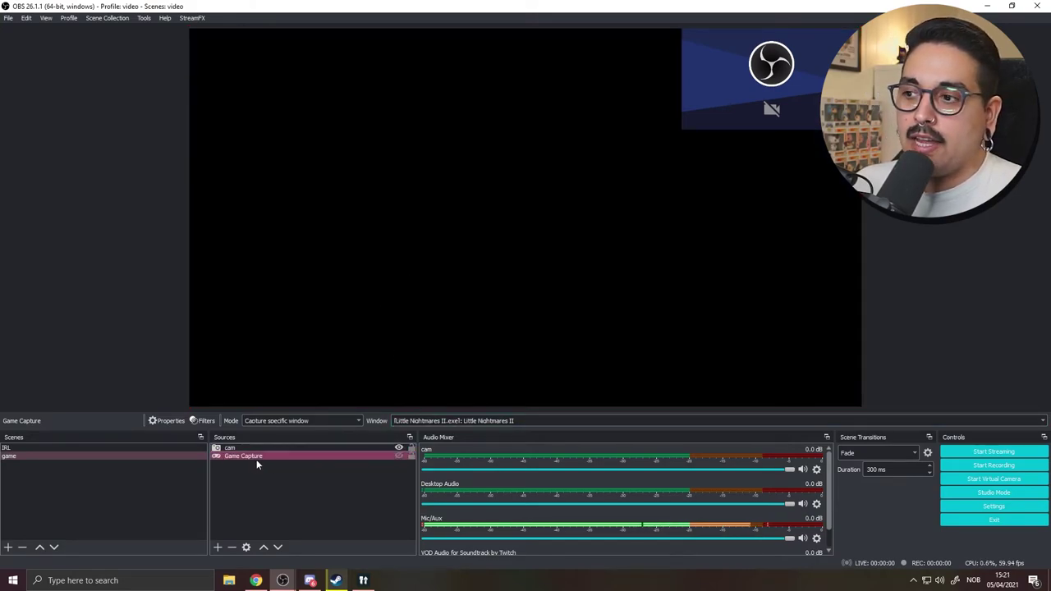
pyautogui.click(399, 455)
pyautogui.click(391, 307)
pyautogui.click(393, 458)
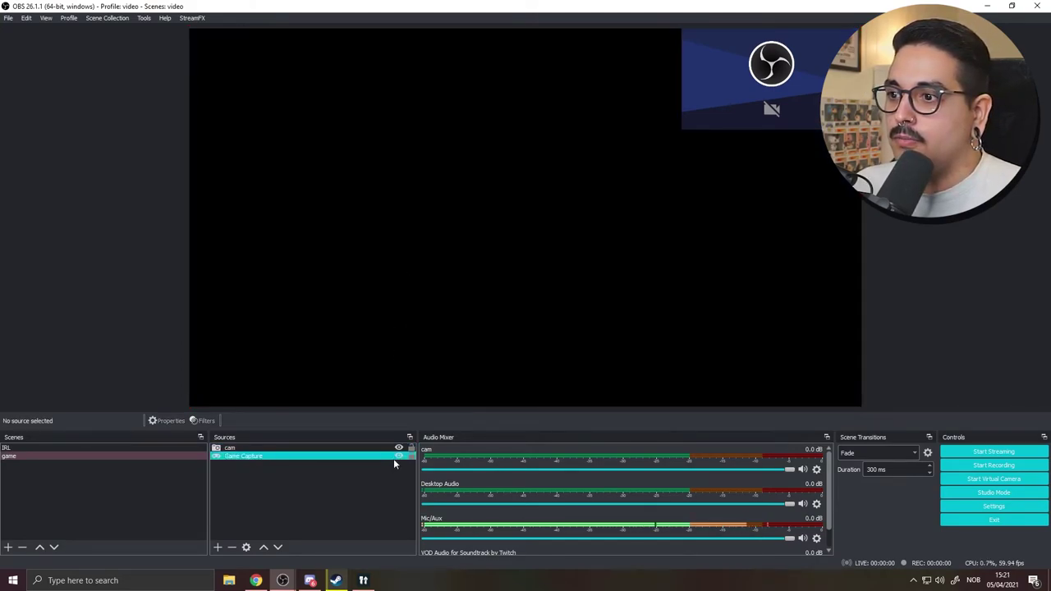
pyautogui.click(307, 458)
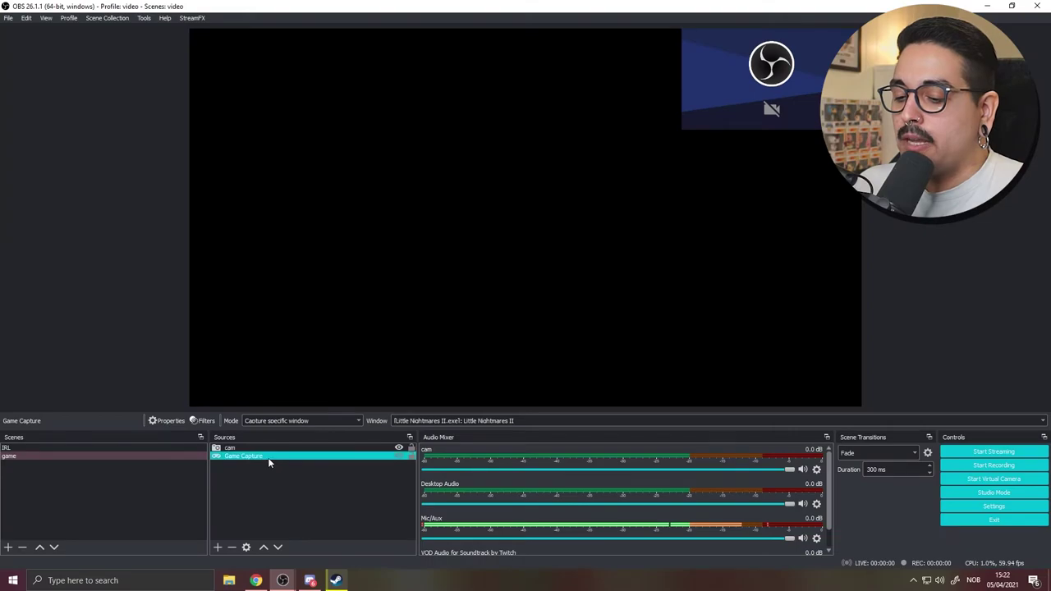
# - Add a Display Capture source named main to the game scene, capturing Display 1 with the cursor included
pyautogui.click(218, 547)
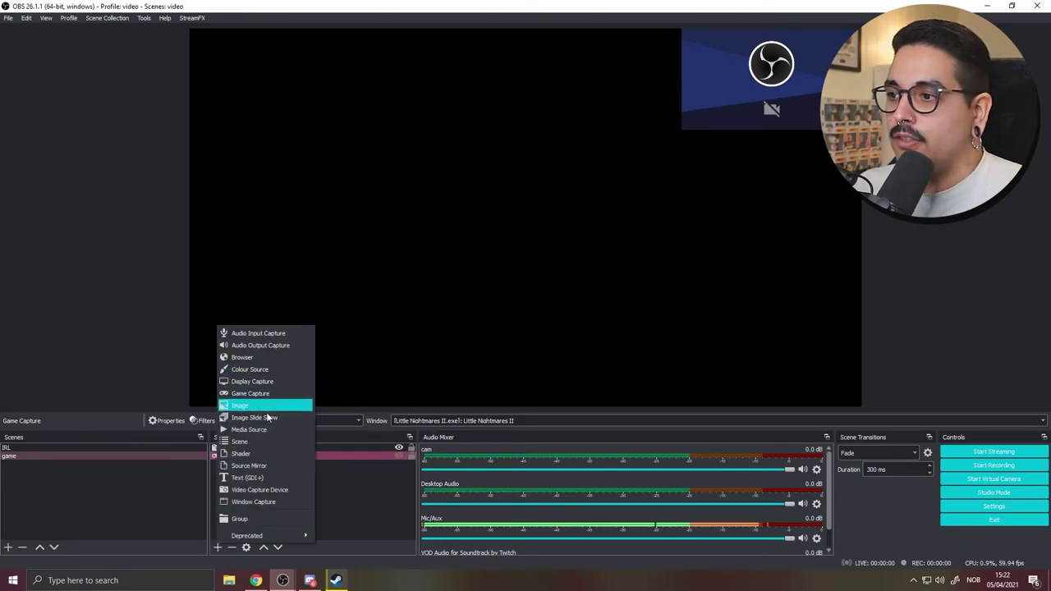
pyautogui.click(252, 381)
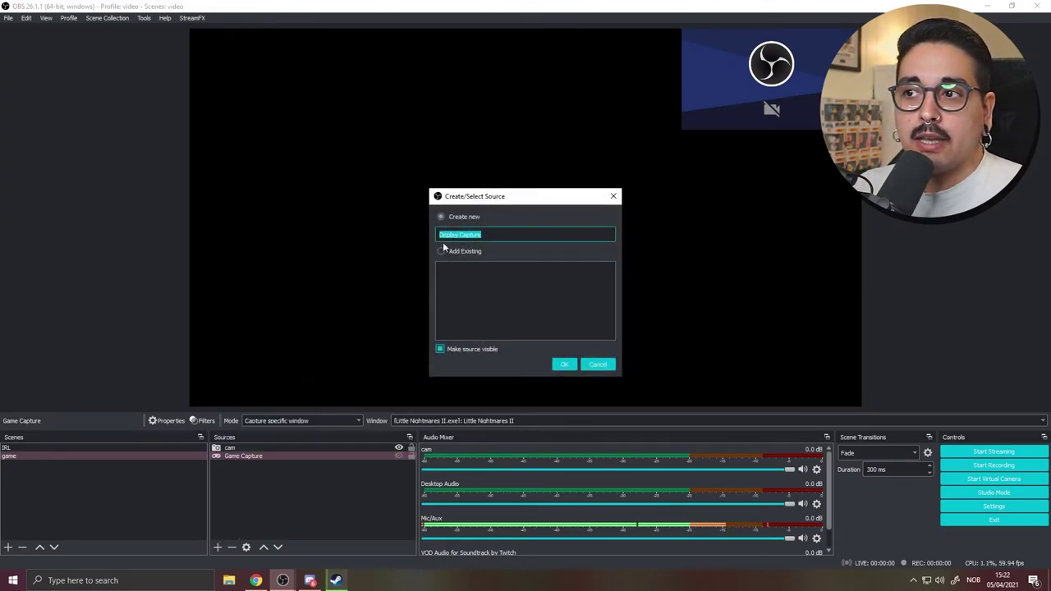
pyautogui.press('Return')
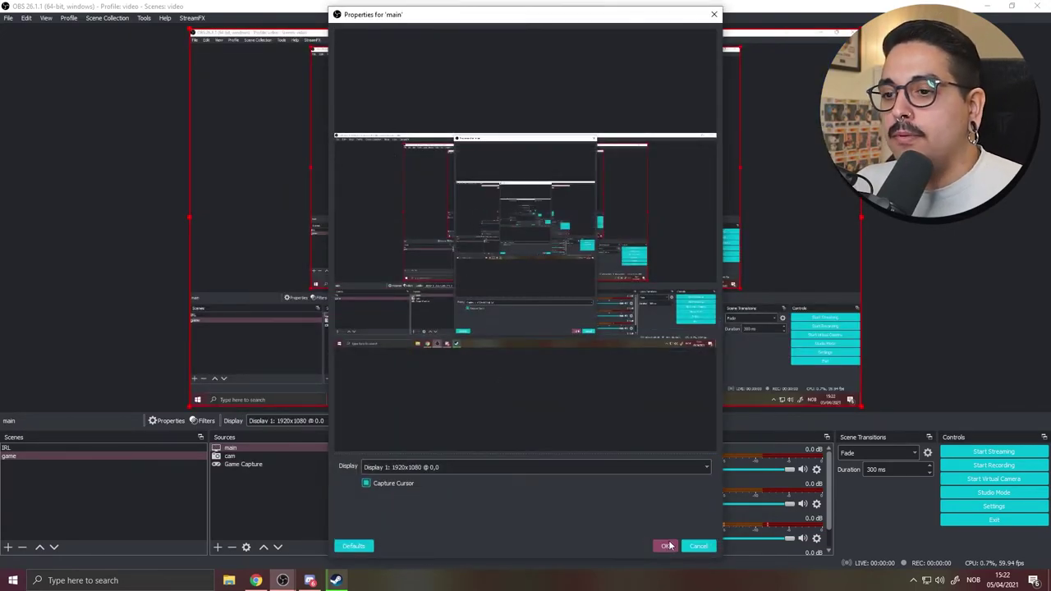
pyautogui.click(667, 546)
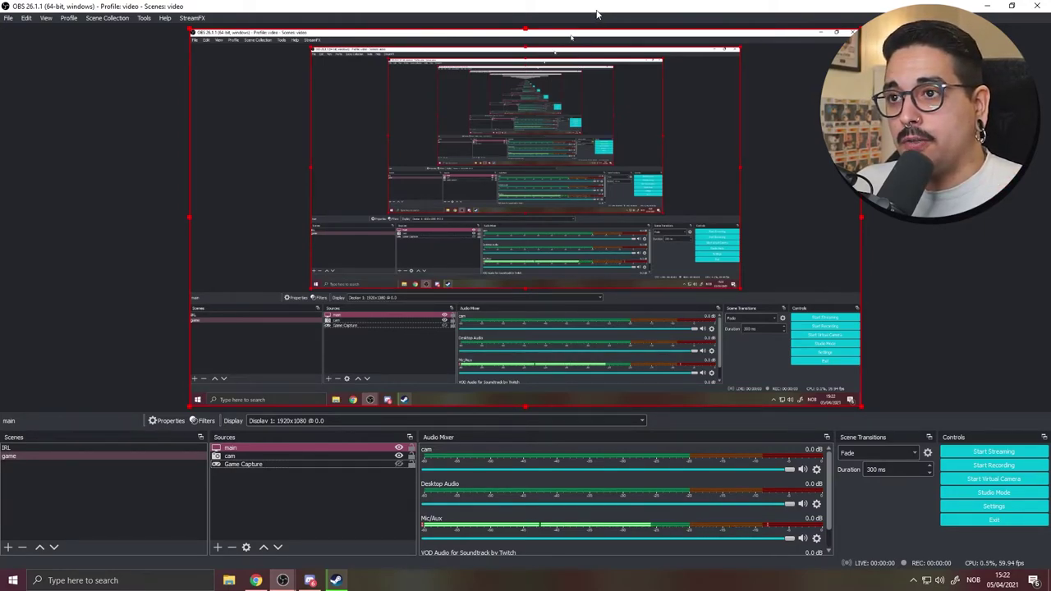
pyautogui.press('super+d')
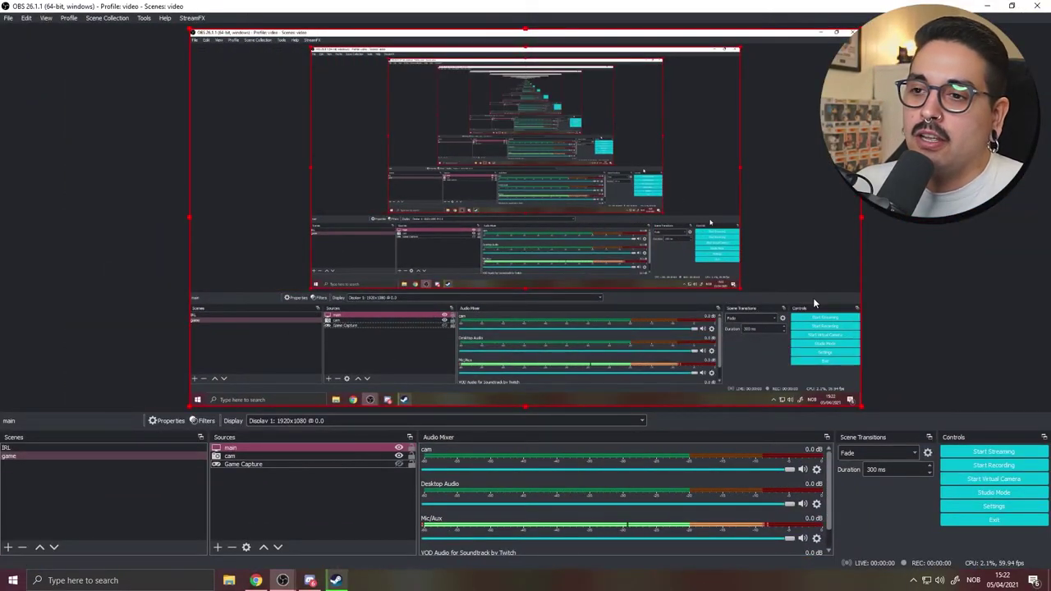
# - Try Display 2 and Display 3 as the captured display of the main source and set it back to Display 1
pyautogui.doubleClick(556, 403)
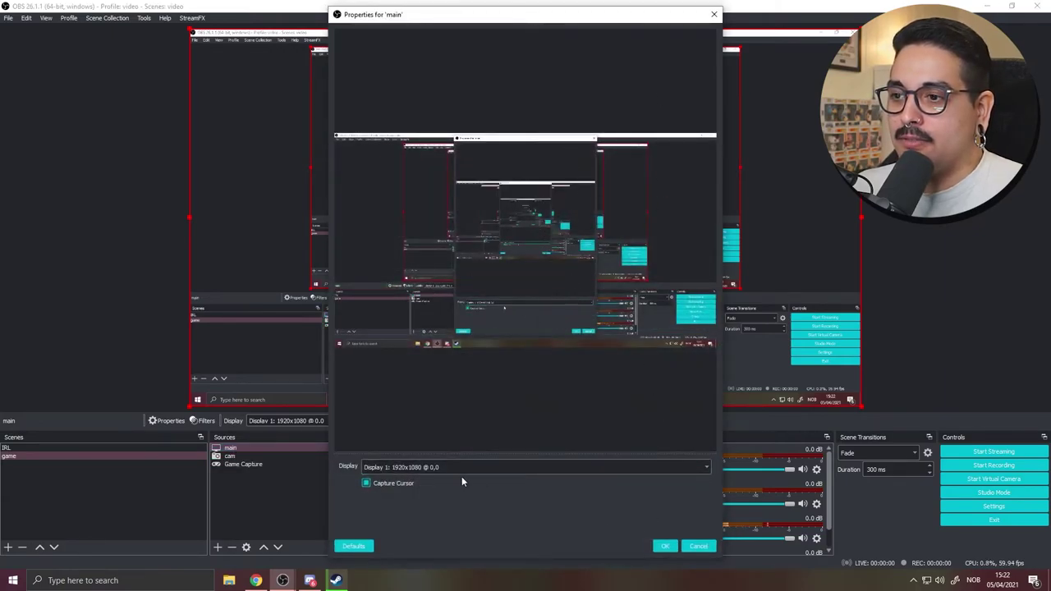
pyautogui.click(443, 465)
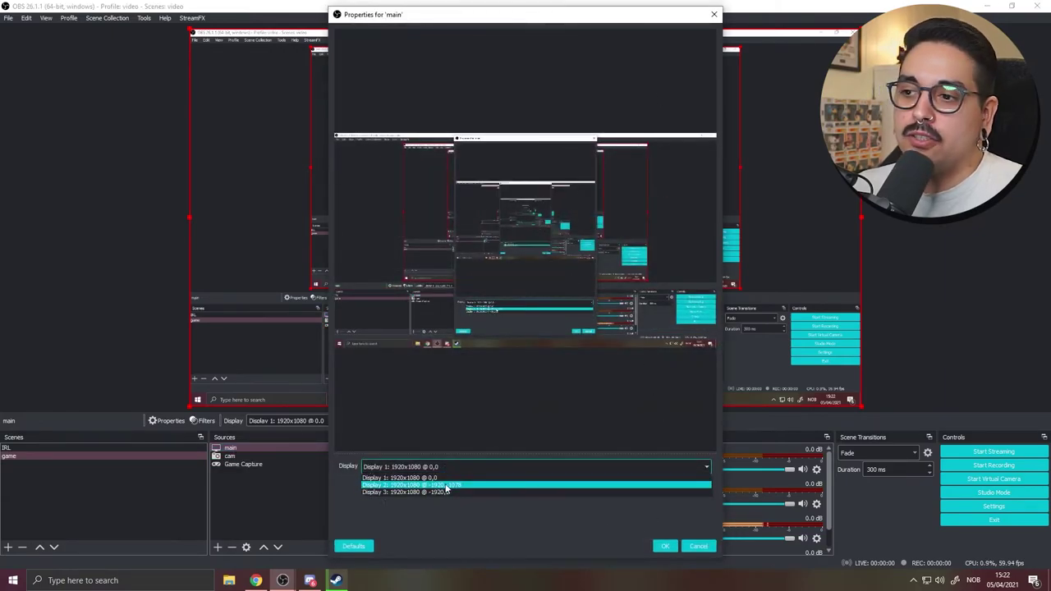
pyautogui.click(422, 485)
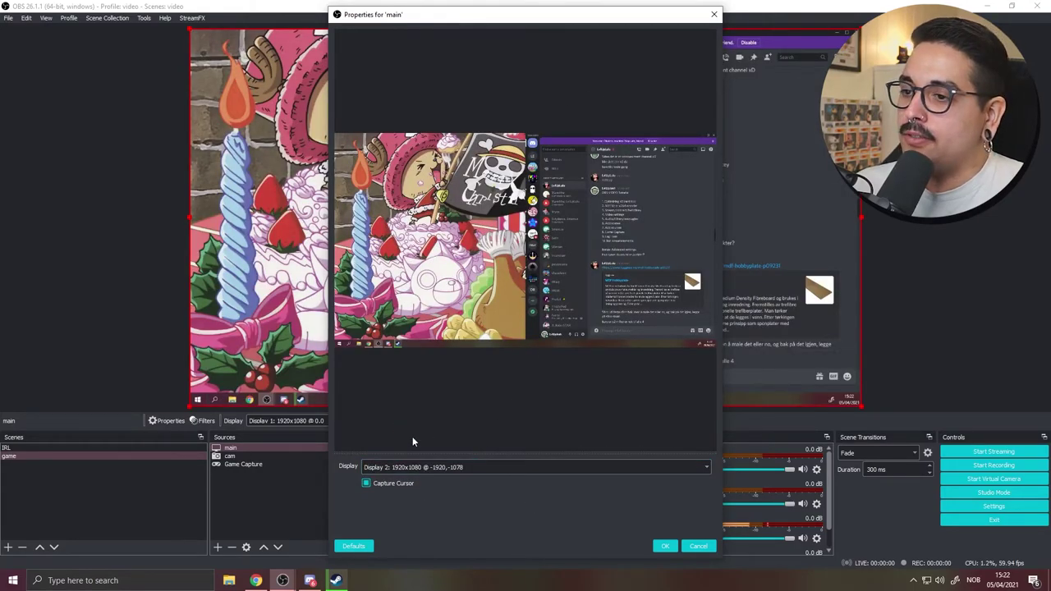
pyautogui.scroll(-1, 402, 466)
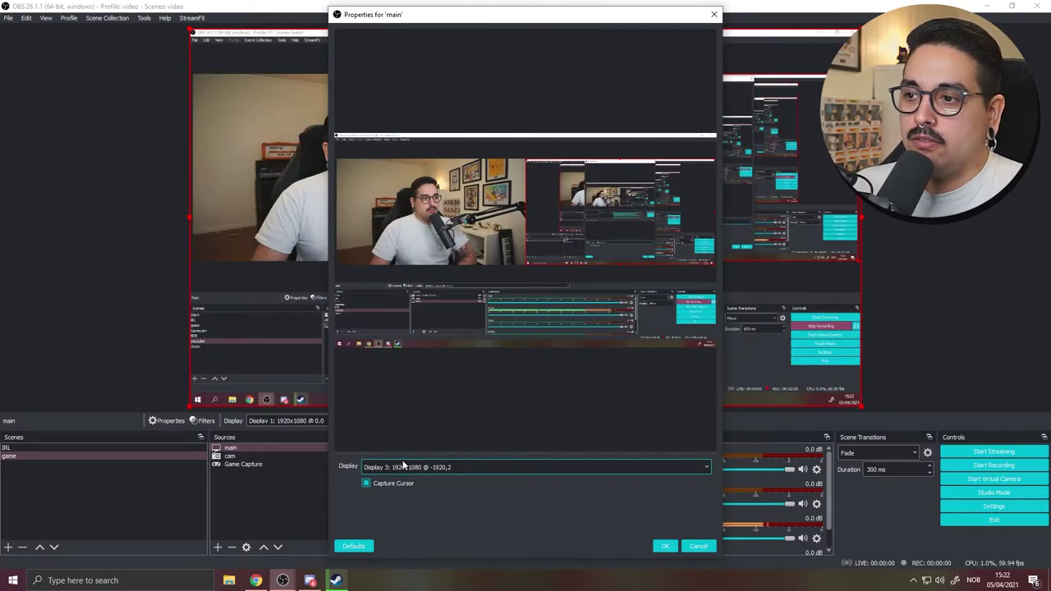
pyautogui.click(402, 464)
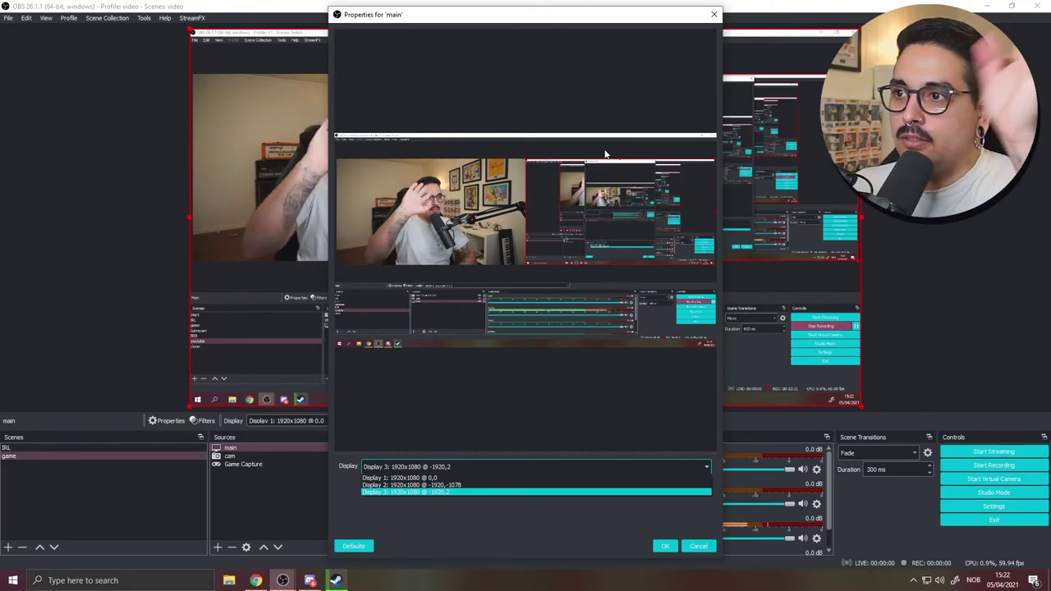
pyautogui.click(498, 477)
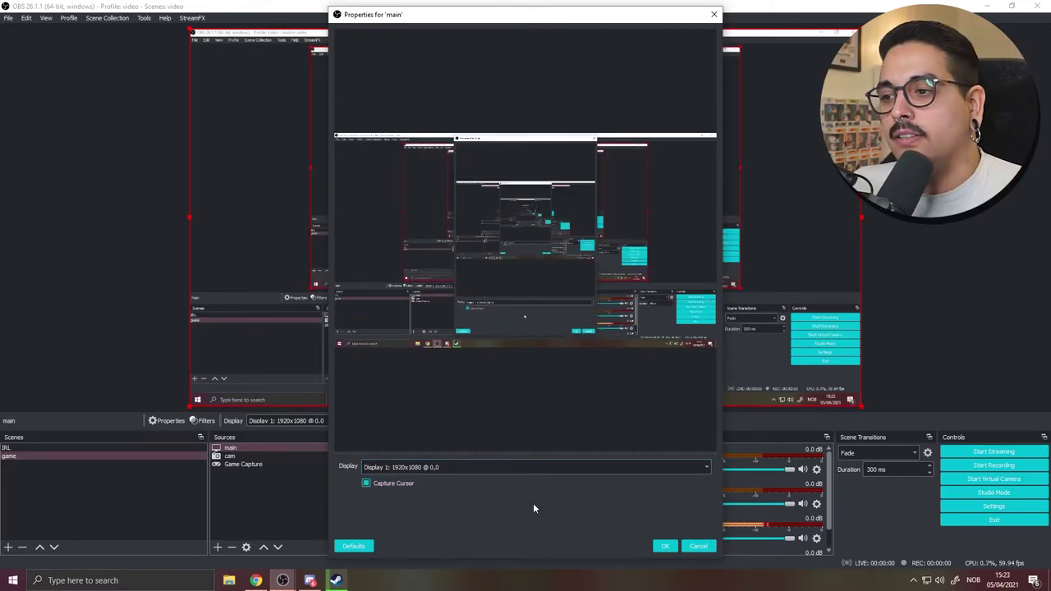
pyautogui.click(665, 545)
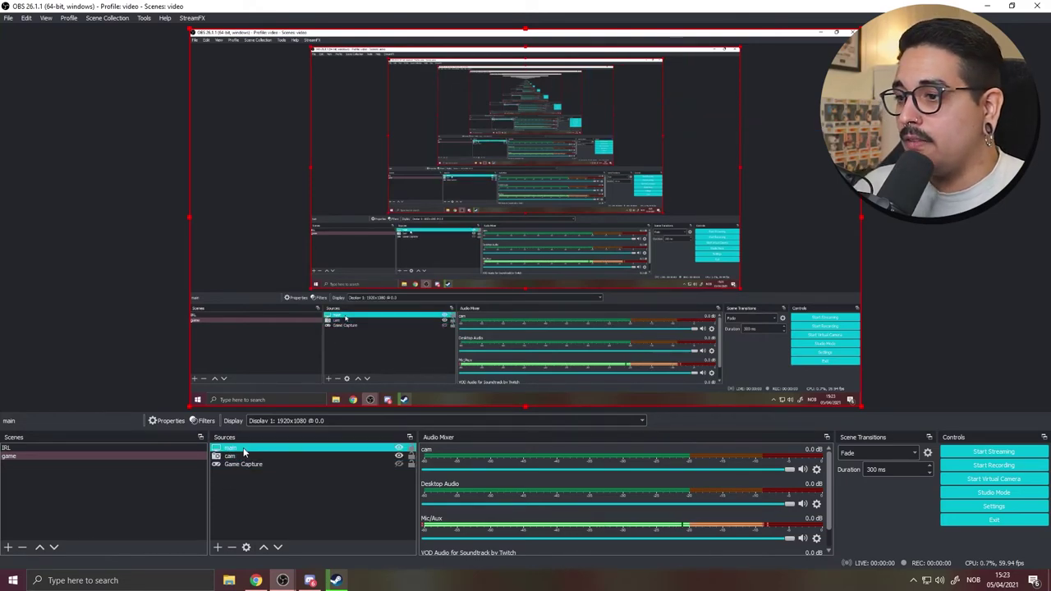
# - Set the main source's list colour to the yellow-olive preset
pyautogui.rightClick(242, 449)
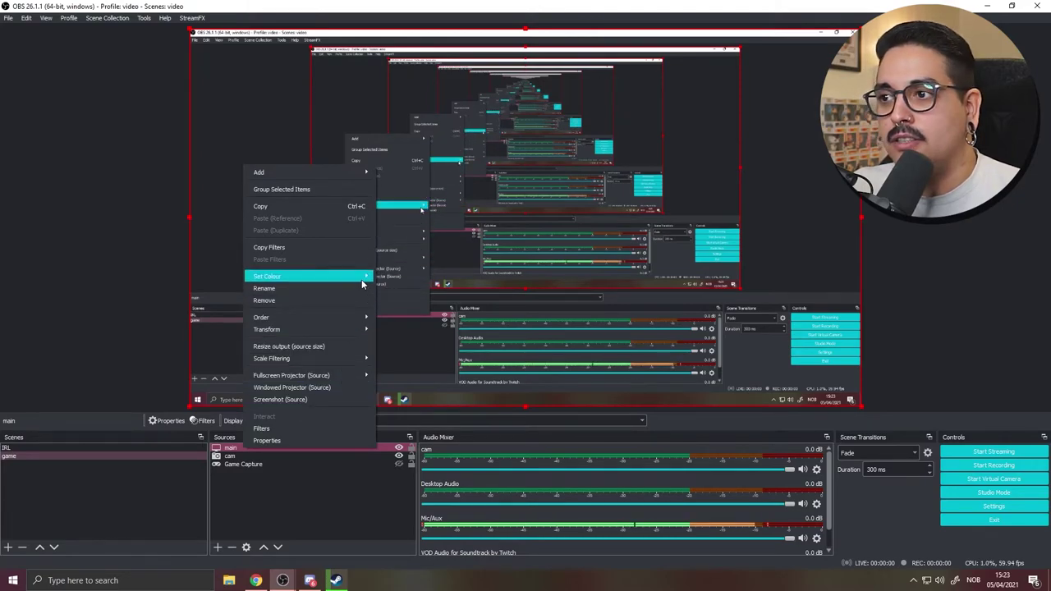
pyautogui.moveTo(361, 277)
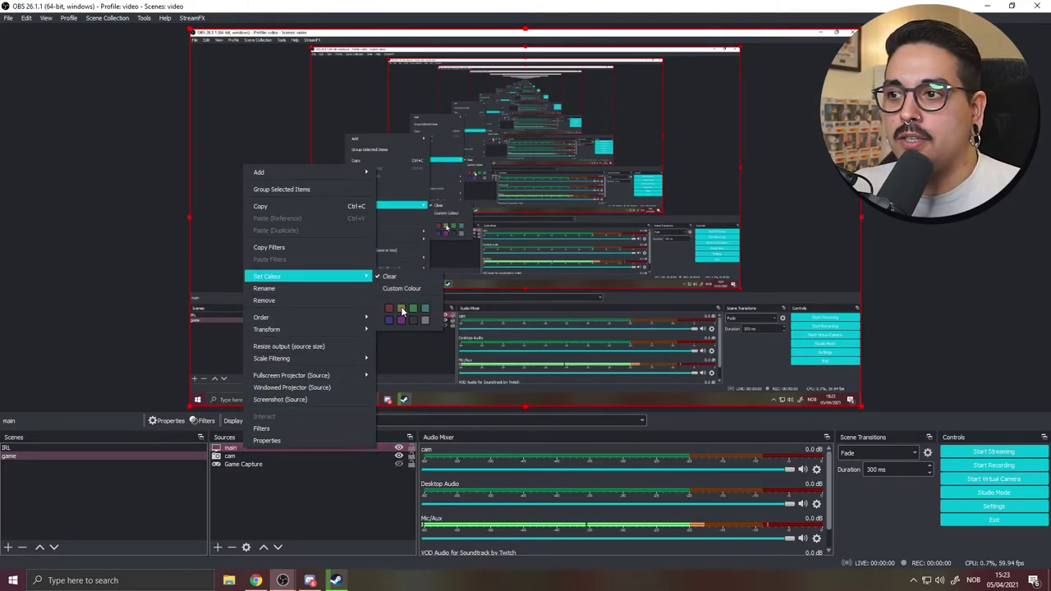
pyautogui.click(401, 310)
pyautogui.click(74, 448)
pyautogui.click(47, 456)
pyautogui.rightClick(230, 455)
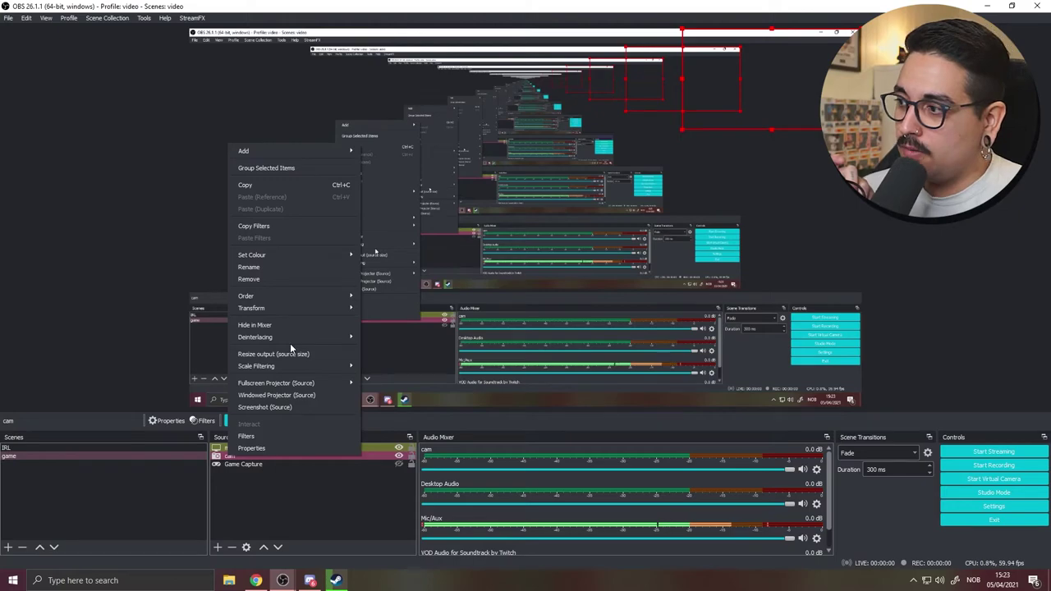
pyautogui.click(315, 505)
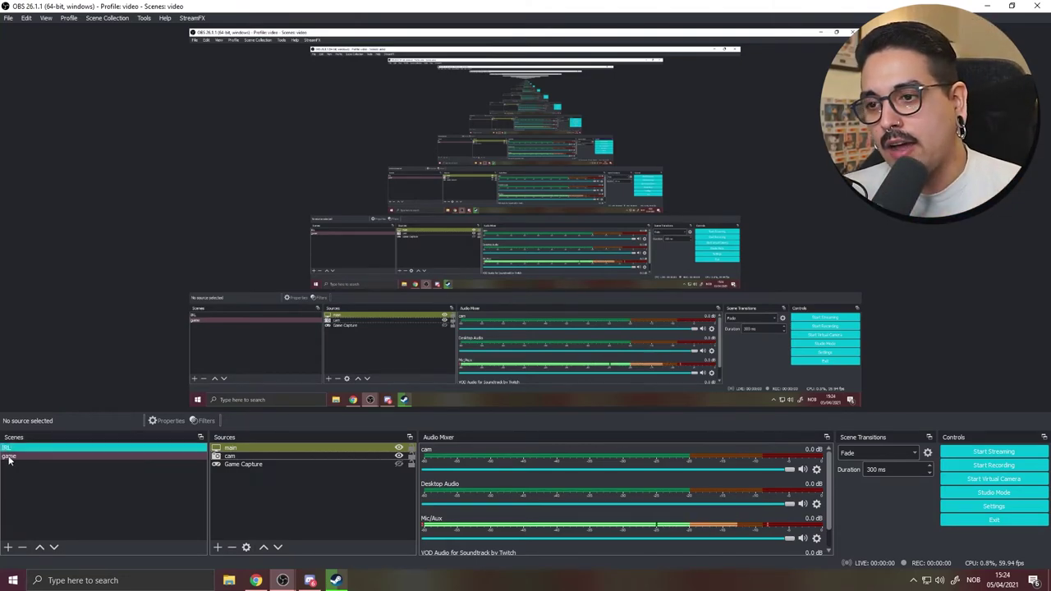
# - Switch the audio mixer to the vertical layout, comparing it with the horizontal one, and narrow the mixer to give the sources list more room
pyautogui.rightClick(558, 485)
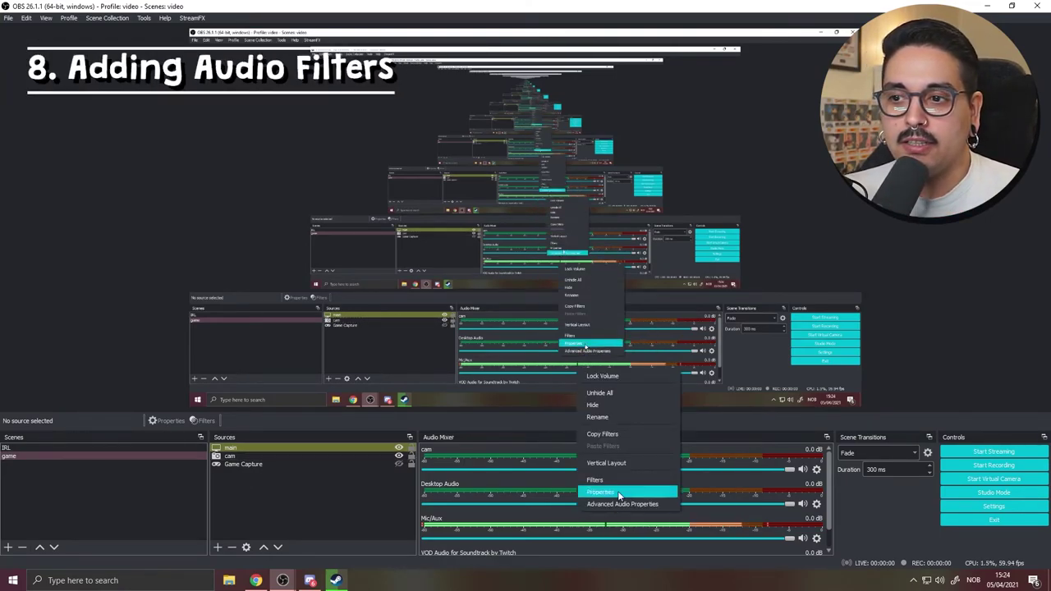
pyautogui.click(584, 433)
pyautogui.moveTo(418, 480); pyautogui.dragTo(657, 476)
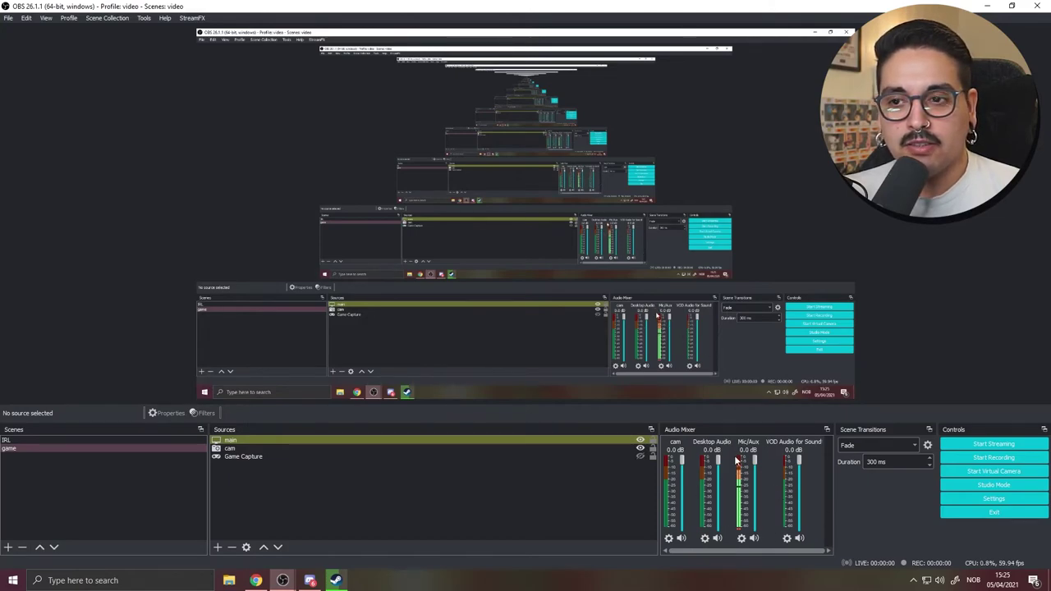
pyautogui.rightClick(767, 458)
pyautogui.click(809, 427)
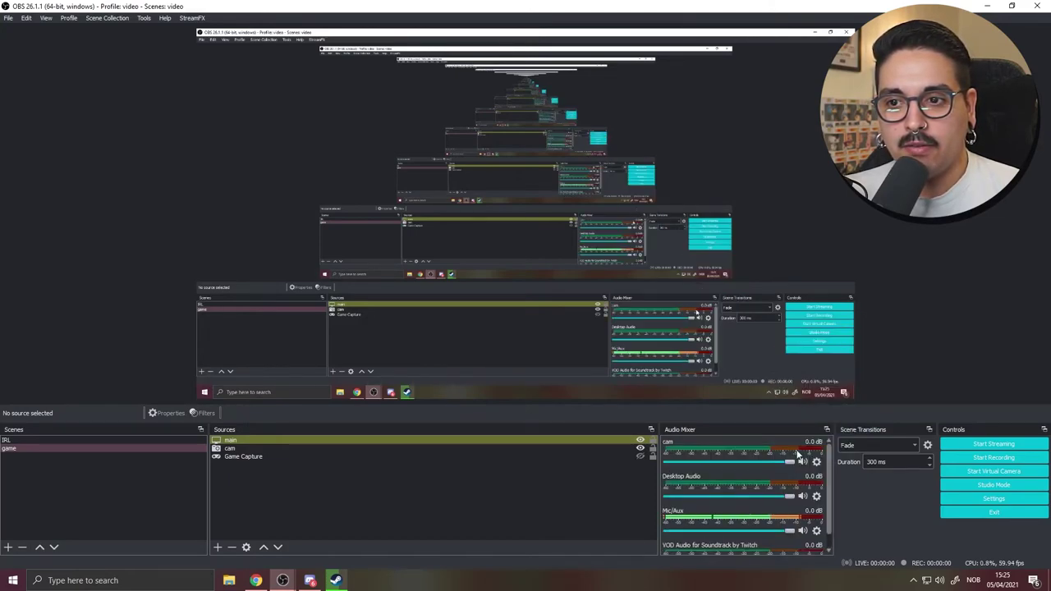
pyautogui.rightClick(730, 470)
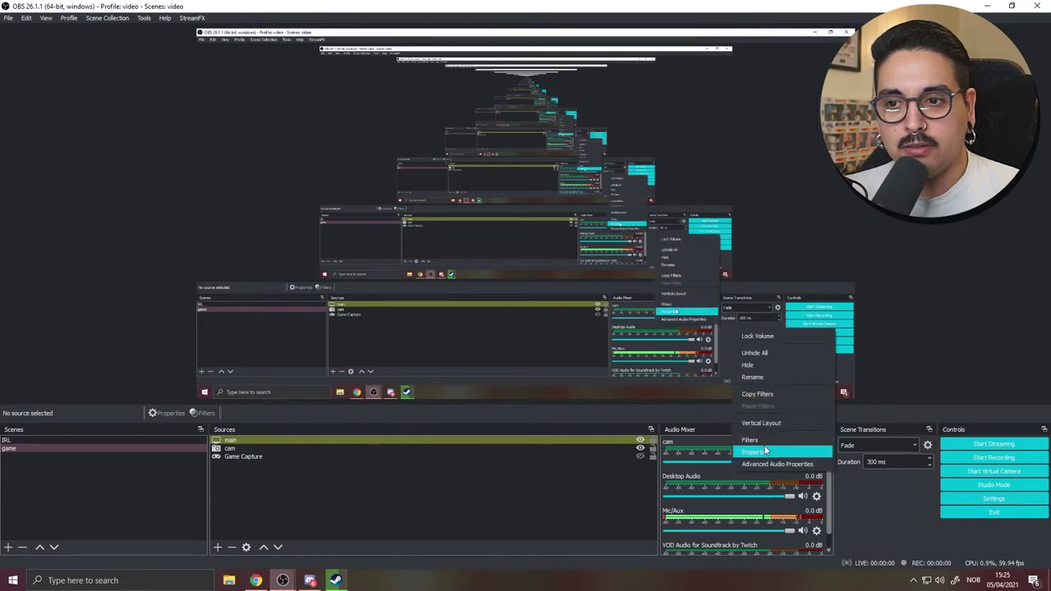
pyautogui.click(765, 422)
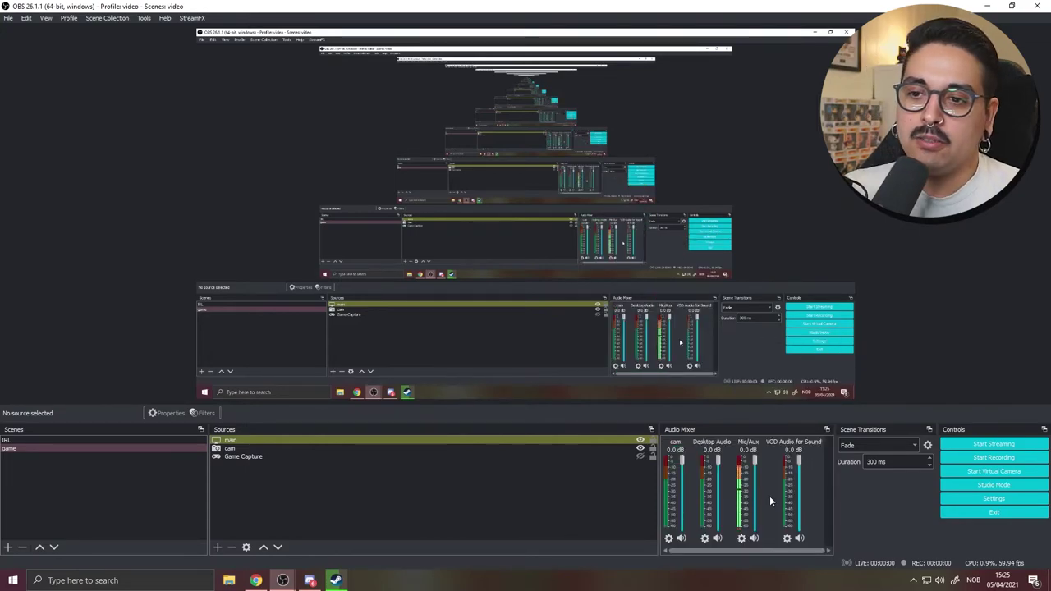
pyautogui.moveTo(688, 513); pyautogui.dragTo(710, 507)
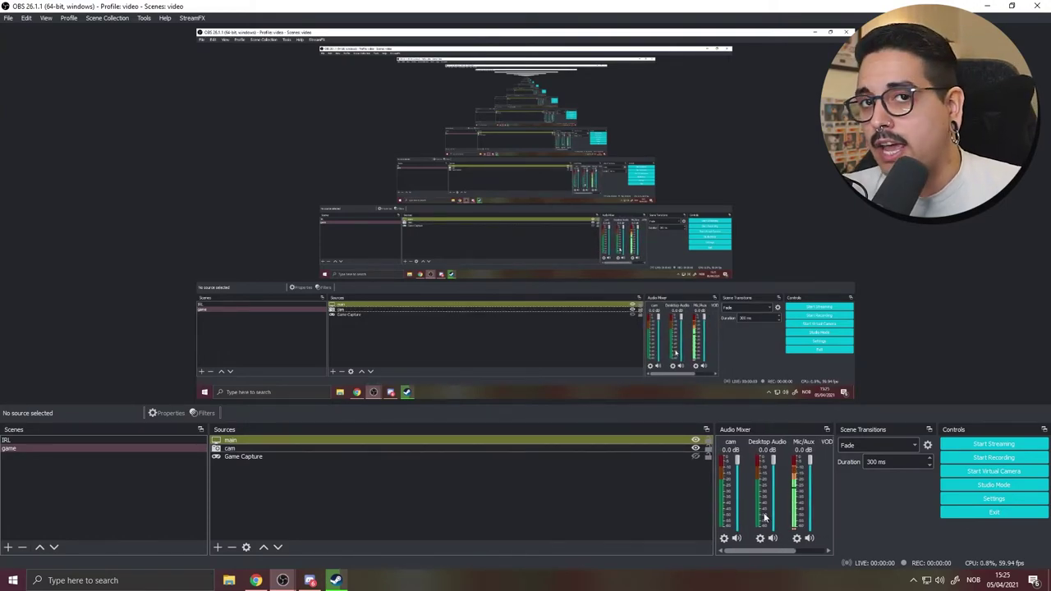
# - Add a Limiter filter to the Mic/Aux audio source
pyautogui.click(796, 538)
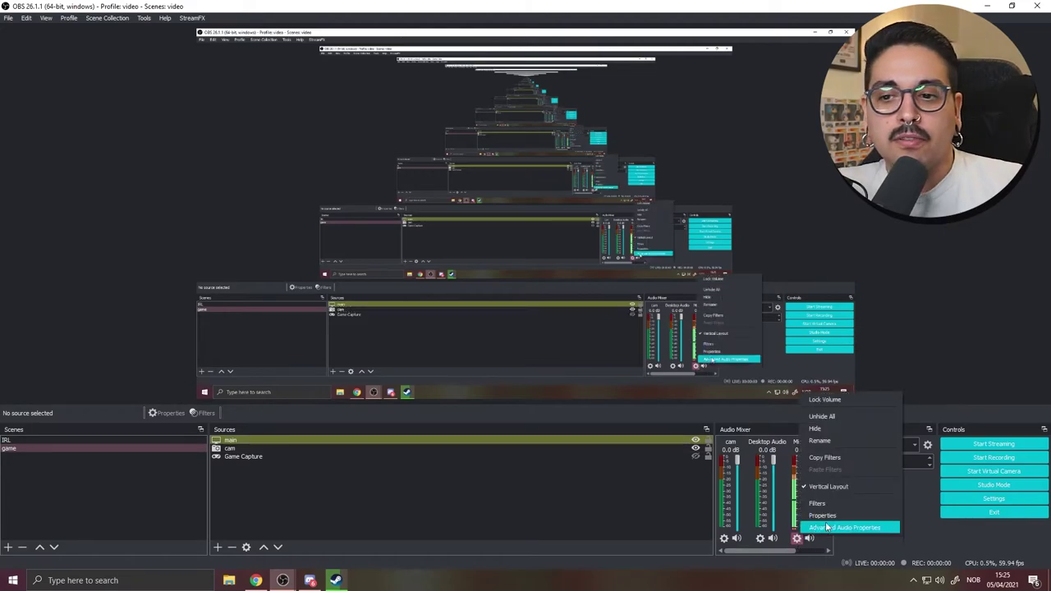
pyautogui.click(837, 506)
pyautogui.click(739, 477)
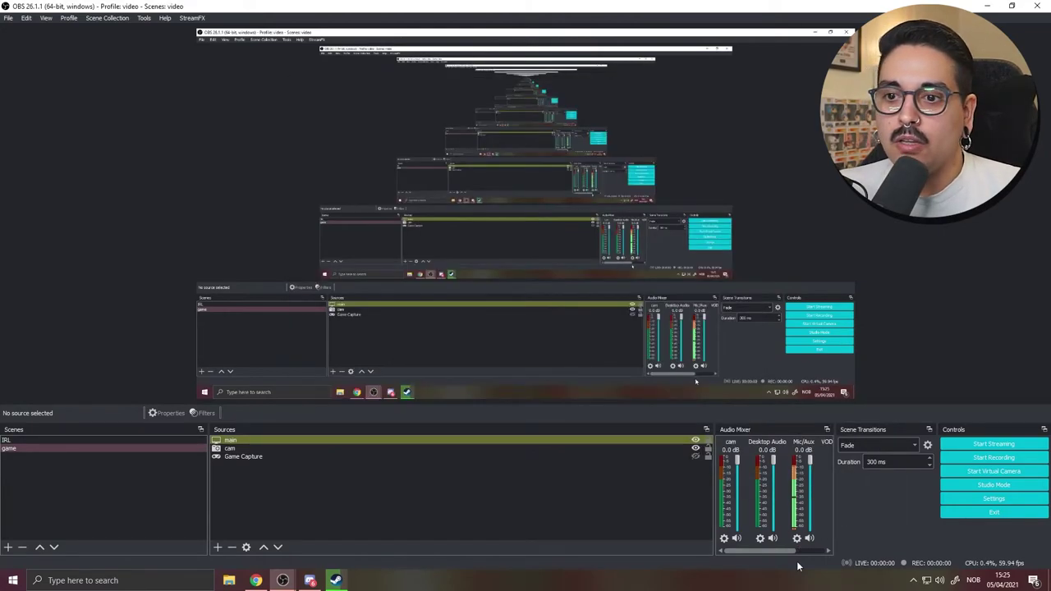
pyautogui.click(796, 537)
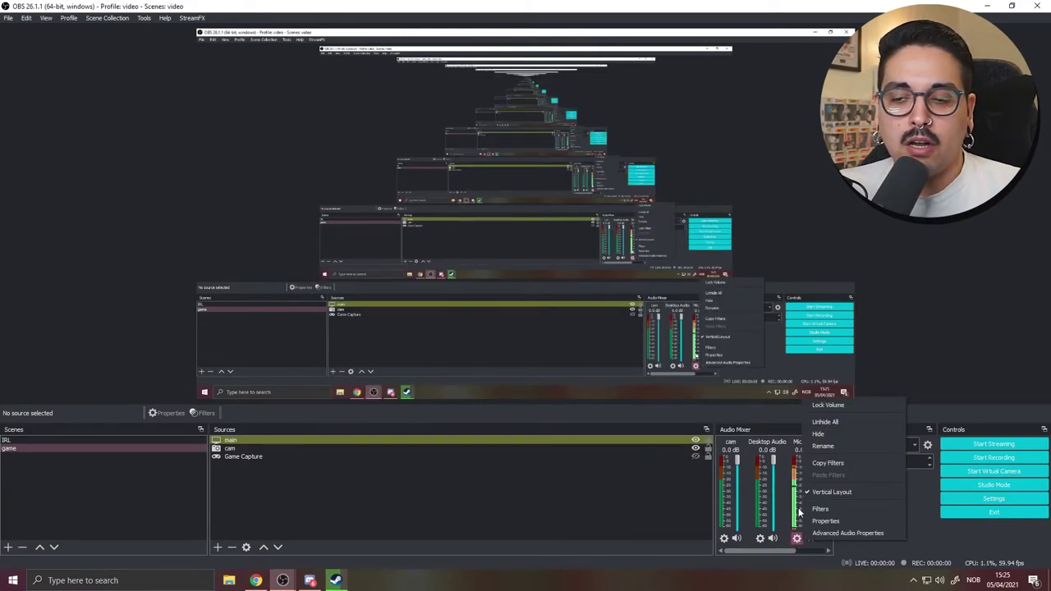
pyautogui.click(845, 509)
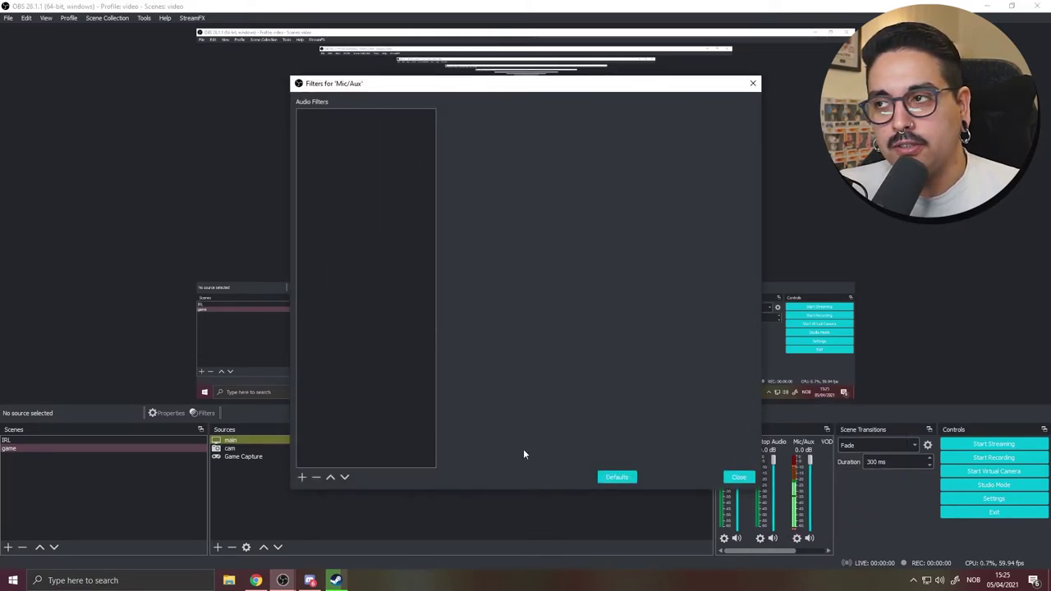
pyautogui.click(301, 477)
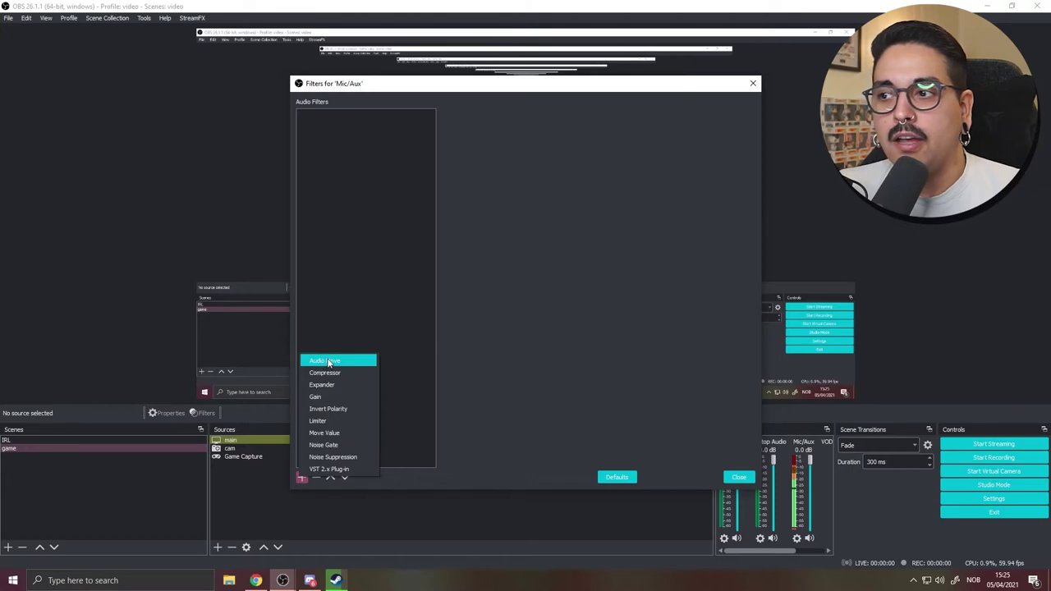
pyautogui.click(320, 423)
pyautogui.press('Return')
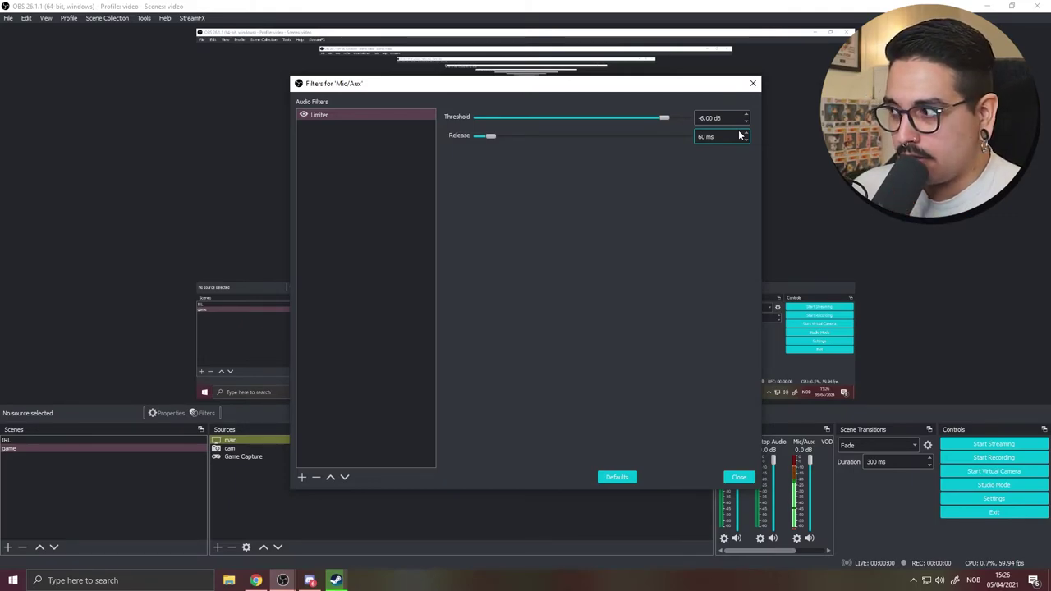
# - Set the Mic/Aux limiter's threshold to -10.00 dB
pyautogui.moveTo(664, 117); pyautogui.dragTo(647, 119)
pyautogui.press('Tab')
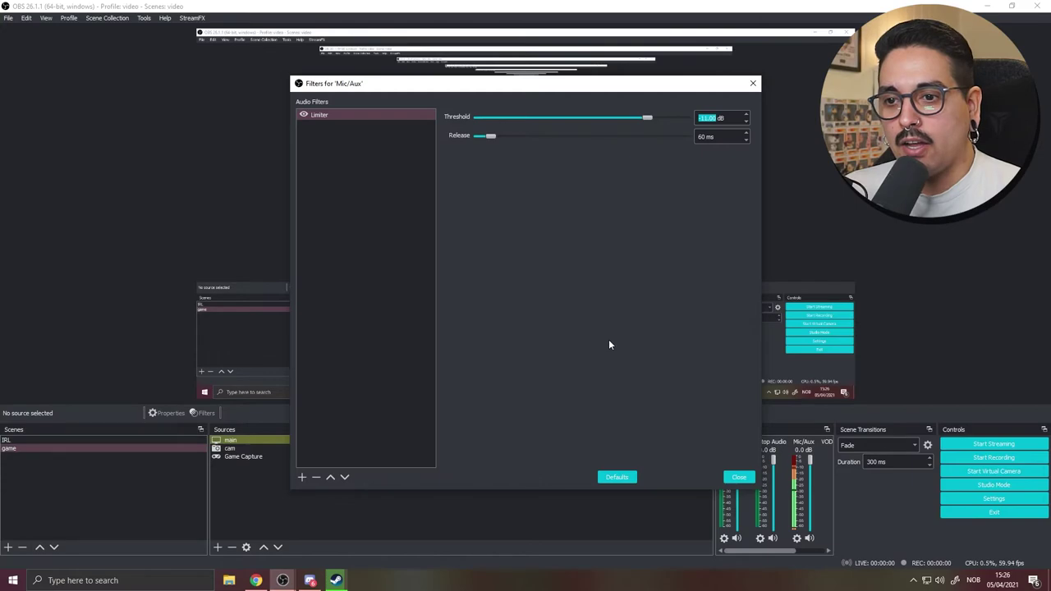
pyautogui.click(748, 118)
pyautogui.click(748, 117)
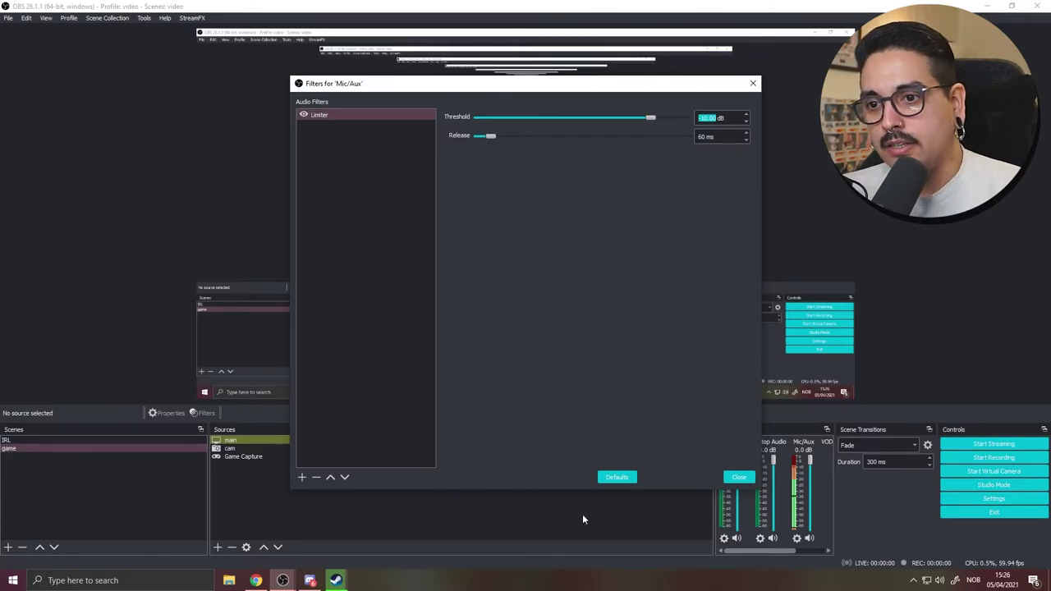
# - Move the Mic/Aux filters window away from the audio mixer and return the mixer to its horizontal layout
pyautogui.moveTo(583, 89); pyautogui.dragTo(375, 79)
pyautogui.rightClick(819, 481)
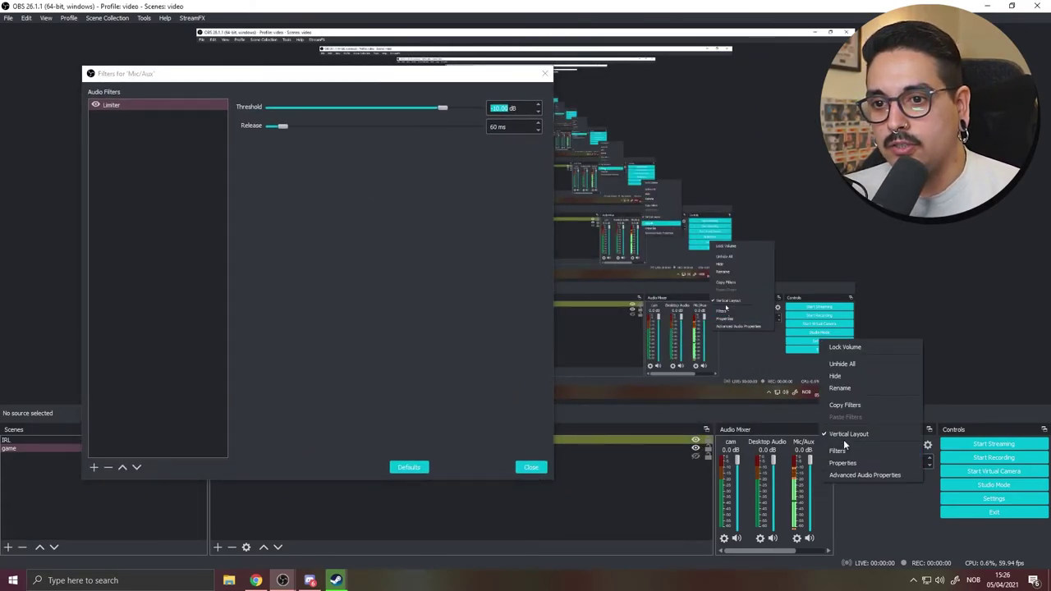
pyautogui.click(848, 433)
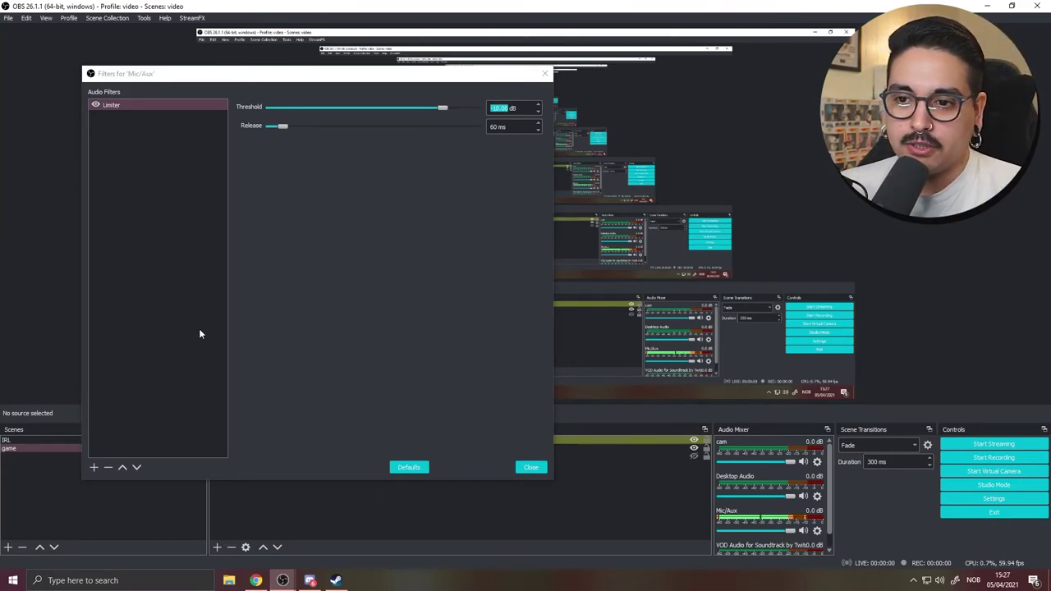
# - Add a Compressor filter to Mic/Aux and move the Limiter below it in the filter order
pyautogui.click(94, 467)
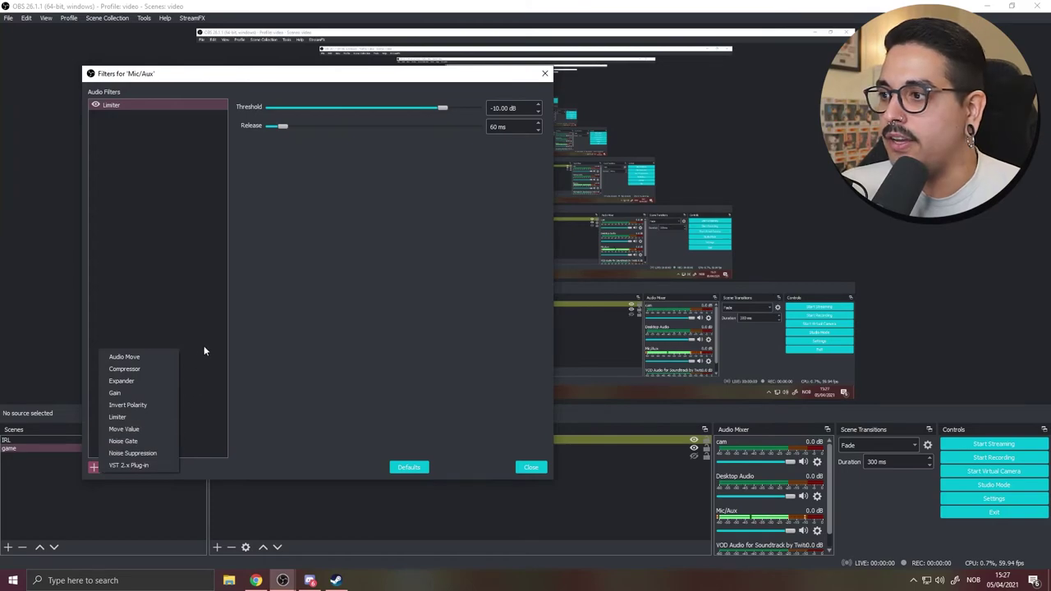
pyautogui.click(117, 369)
pyautogui.click(301, 297)
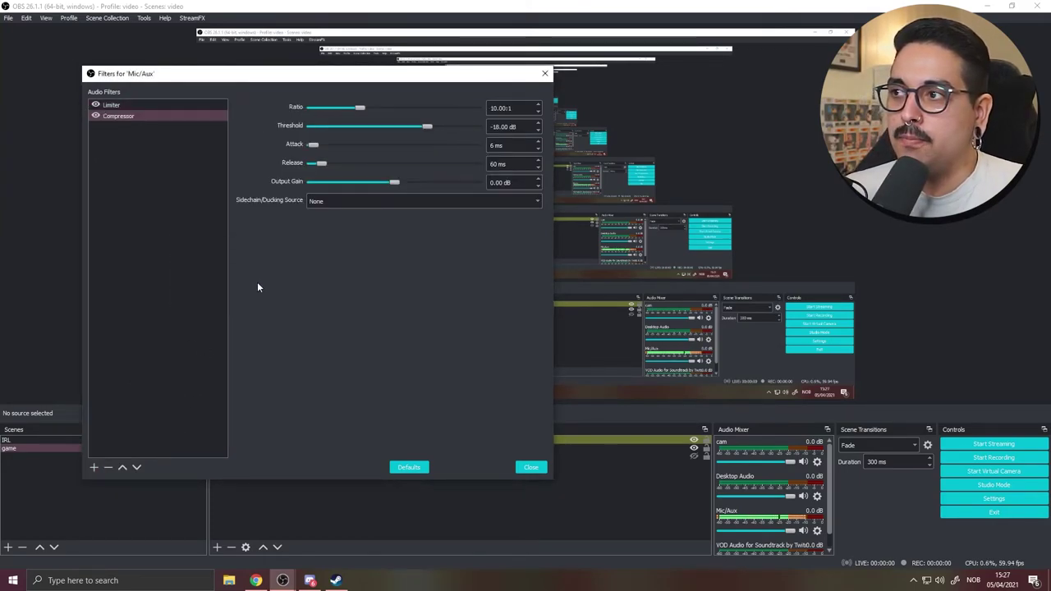
pyautogui.click(111, 105)
pyautogui.click(136, 467)
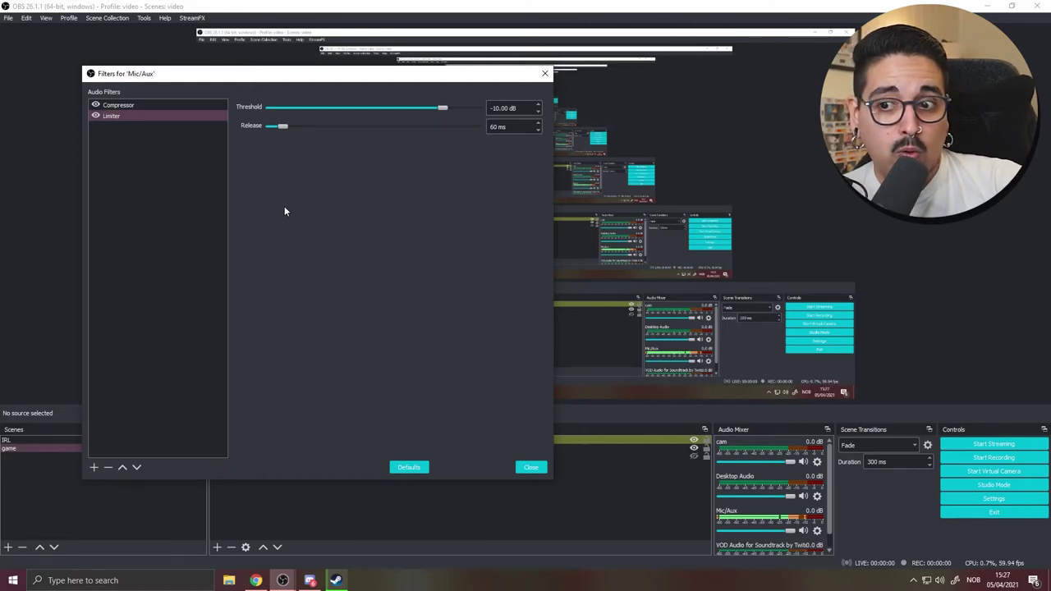
# - Set the compressor's ratio to 4.00:1 and raise its threshold to 0.00 dB
pyautogui.click(118, 105)
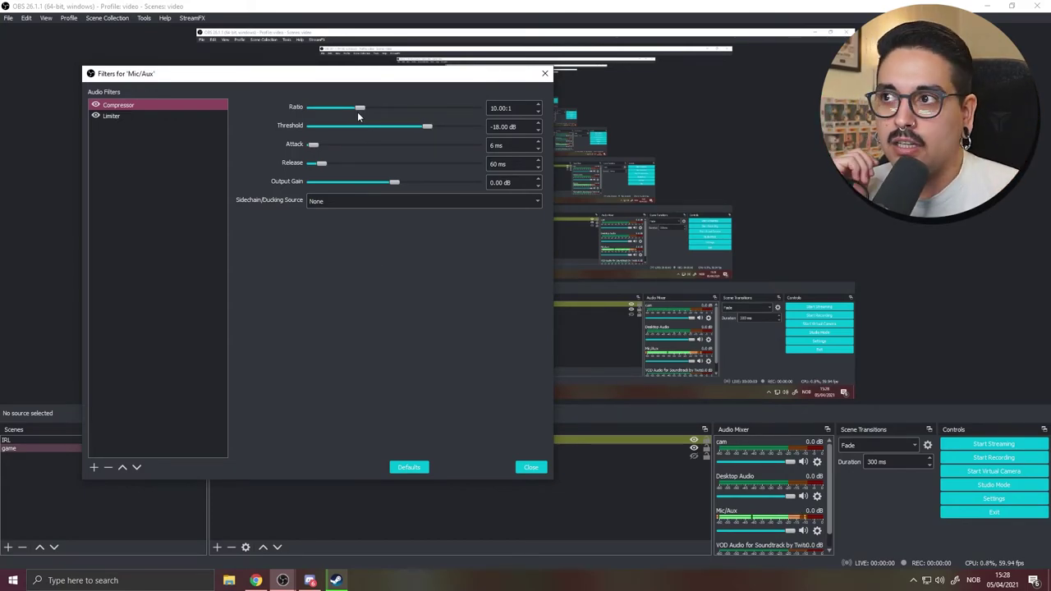
pyautogui.moveTo(364, 107); pyautogui.dragTo(352, 112)
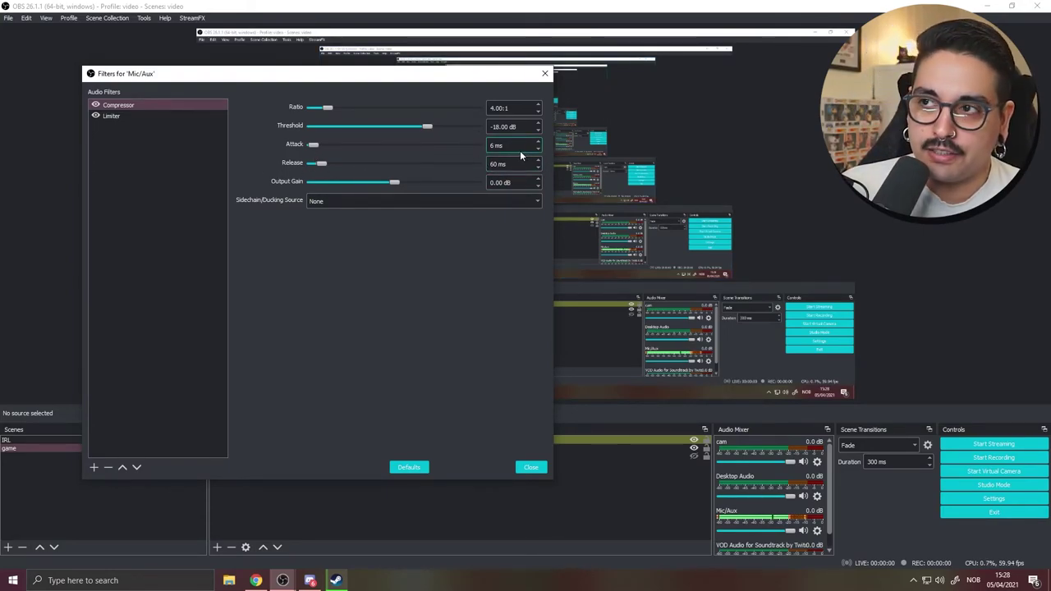
pyautogui.moveTo(424, 129); pyautogui.dragTo(477, 128)
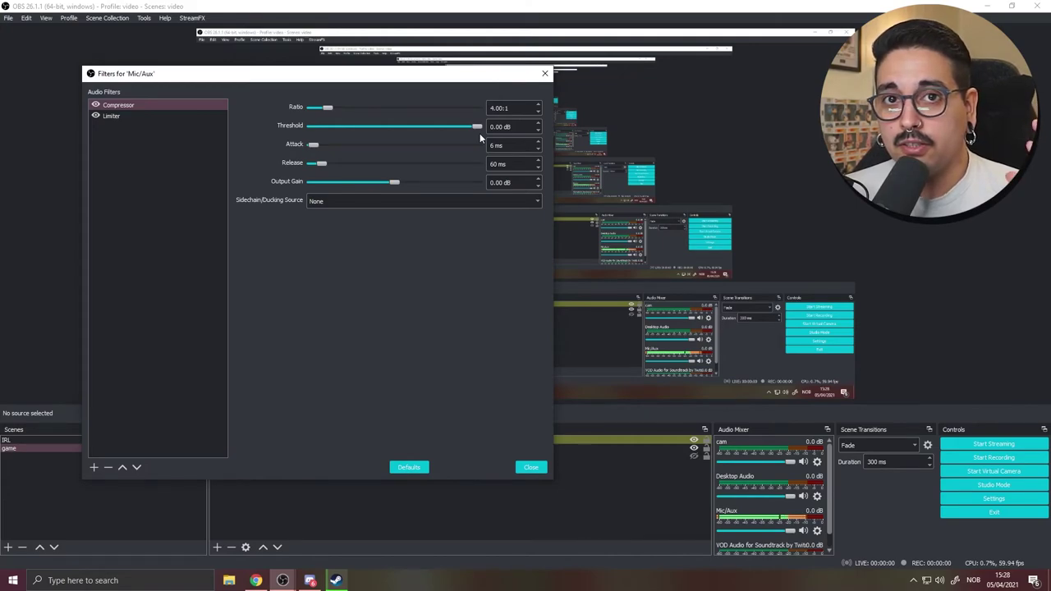
# - Set Mic/Aux audio monitoring to Monitor Only (mute output) in the advanced audio properties, widening that window to show the full columns
pyautogui.rightClick(772, 511)
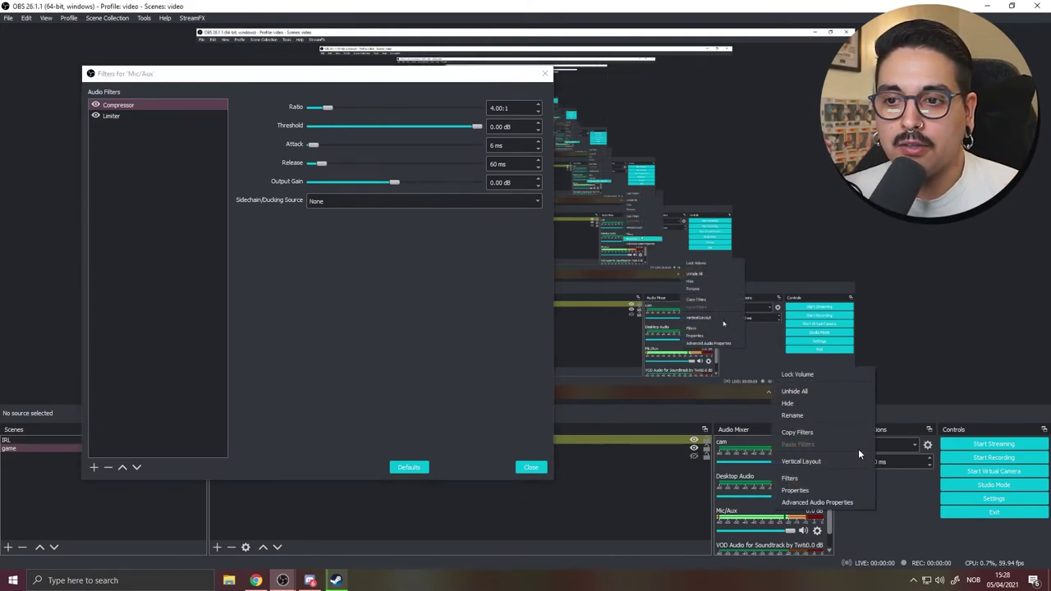
pyautogui.click(808, 502)
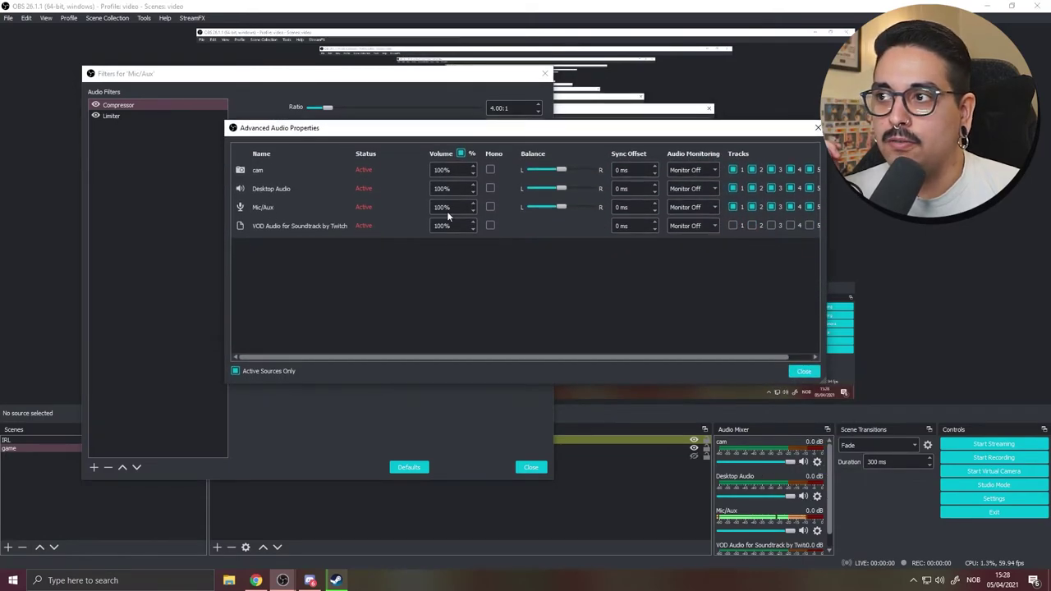
pyautogui.click(694, 207)
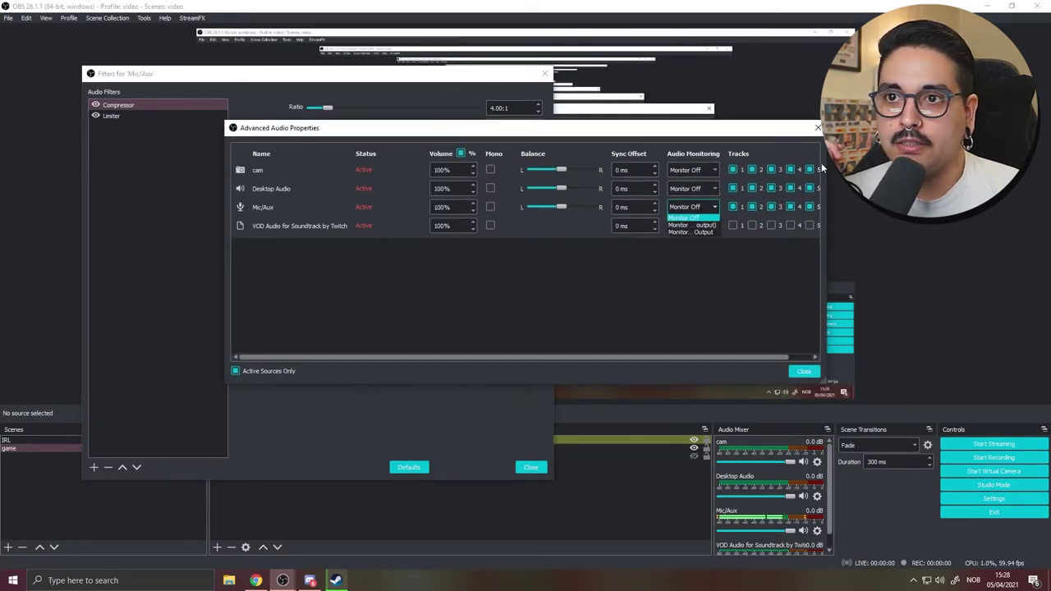
pyautogui.moveTo(821, 167); pyautogui.dragTo(1041, 168)
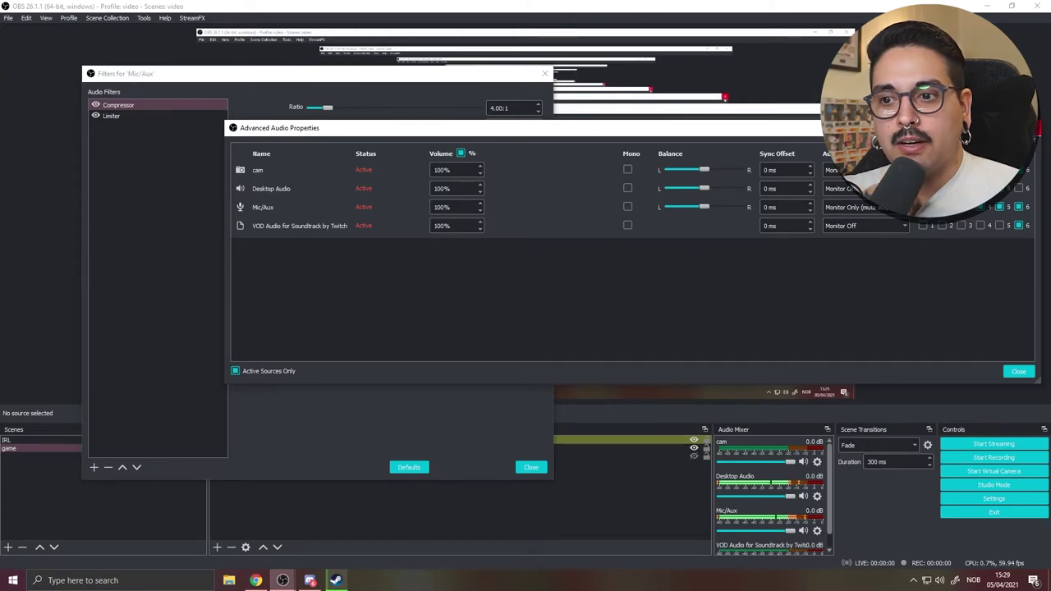
pyautogui.click(1032, 127)
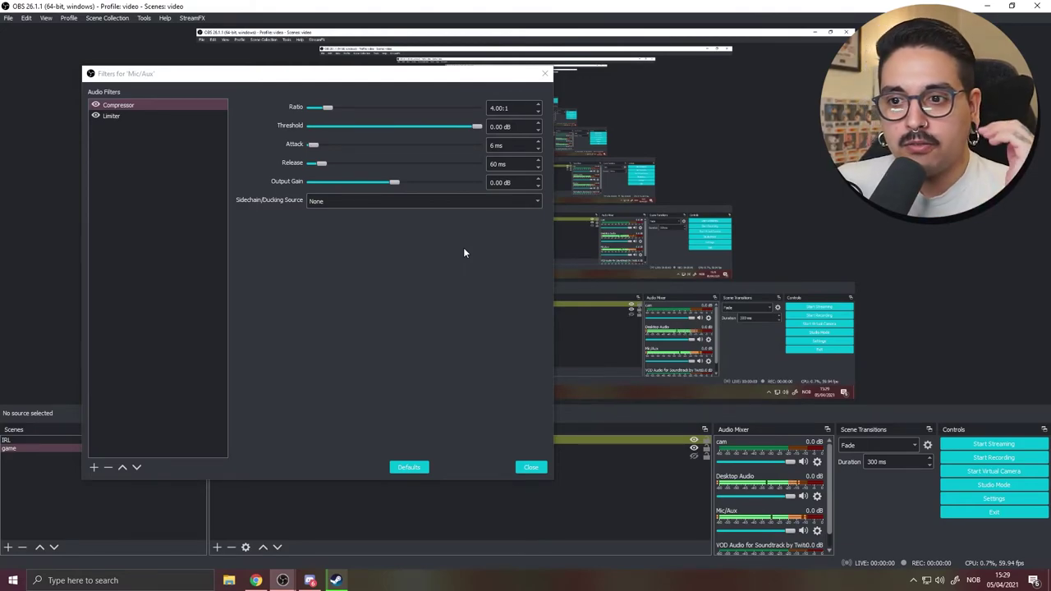
# - Lower the compressor's threshold gradually to -30.60 dB and raise its output gain to 8.10 dB
pyautogui.click(478, 128)
pyautogui.moveTo(479, 132); pyautogui.dragTo(446, 138)
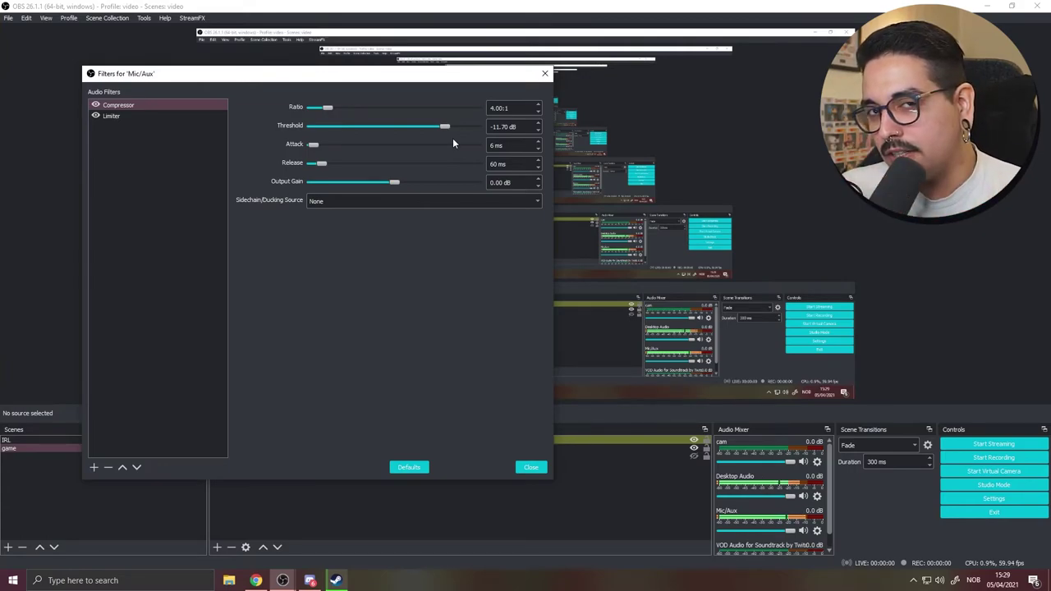
pyautogui.moveTo(433, 133); pyautogui.dragTo(416, 134)
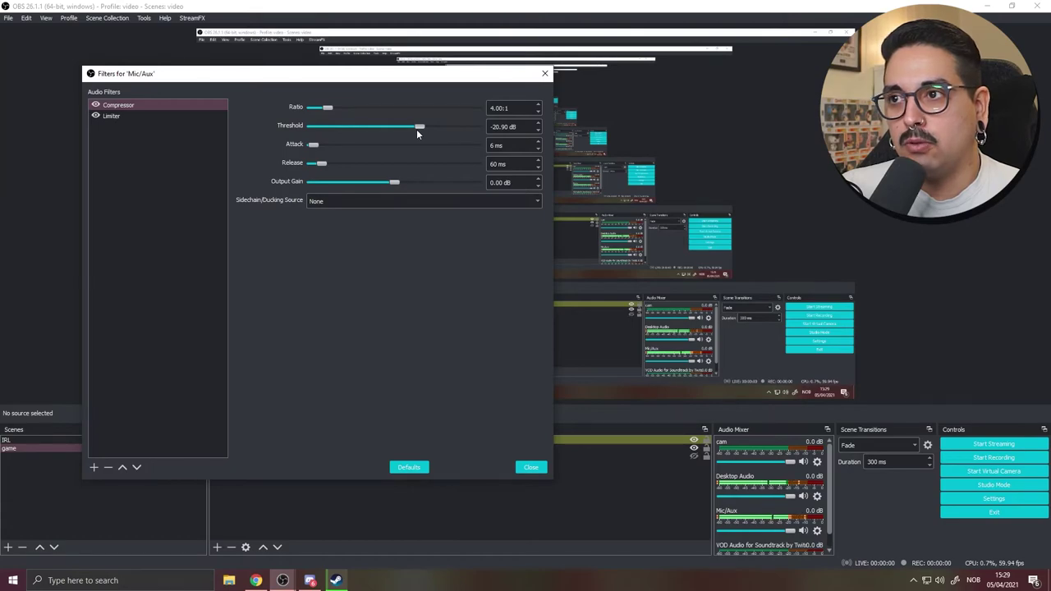
pyautogui.moveTo(395, 181); pyautogui.dragTo(399, 182)
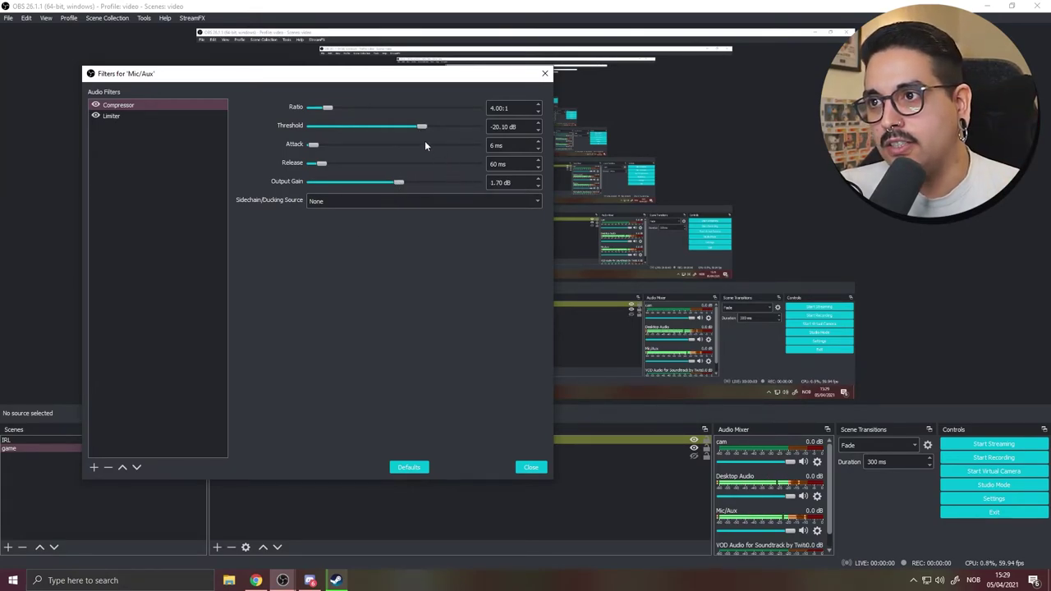
pyautogui.moveTo(416, 126); pyautogui.dragTo(381, 127)
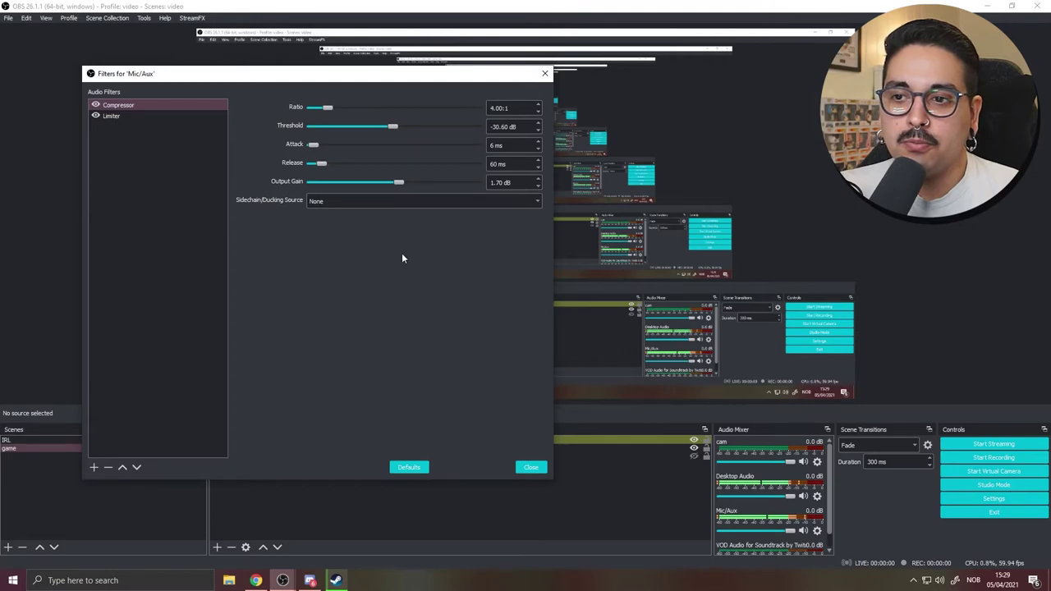
pyautogui.moveTo(401, 185); pyautogui.dragTo(416, 187)
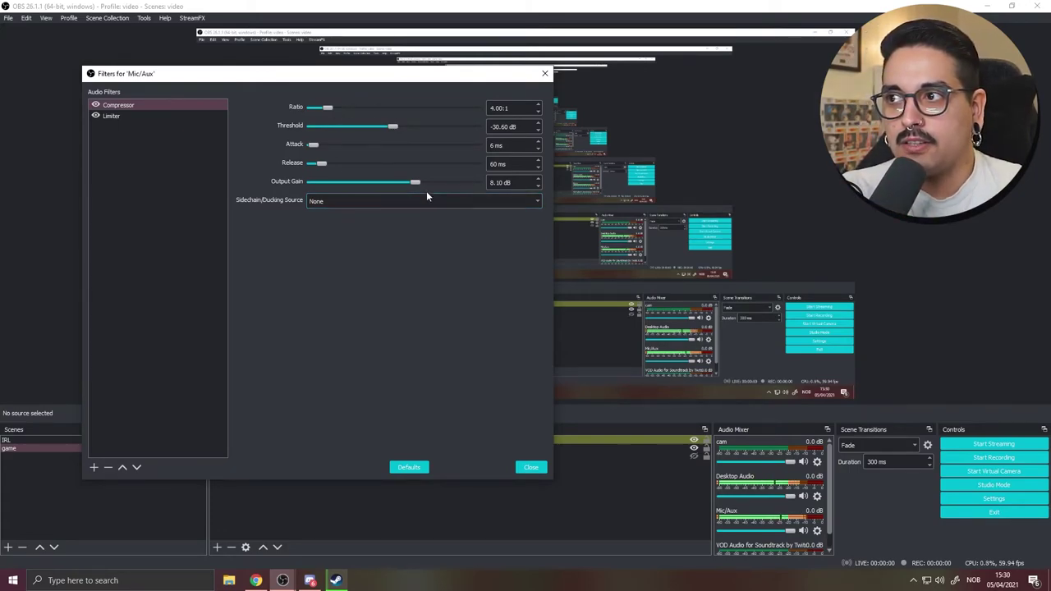
# - Disable the Compressor and Limiter filters to compare the unprocessed microphone sound, and enable both again
pyautogui.click(94, 107)
pyautogui.click(95, 105)
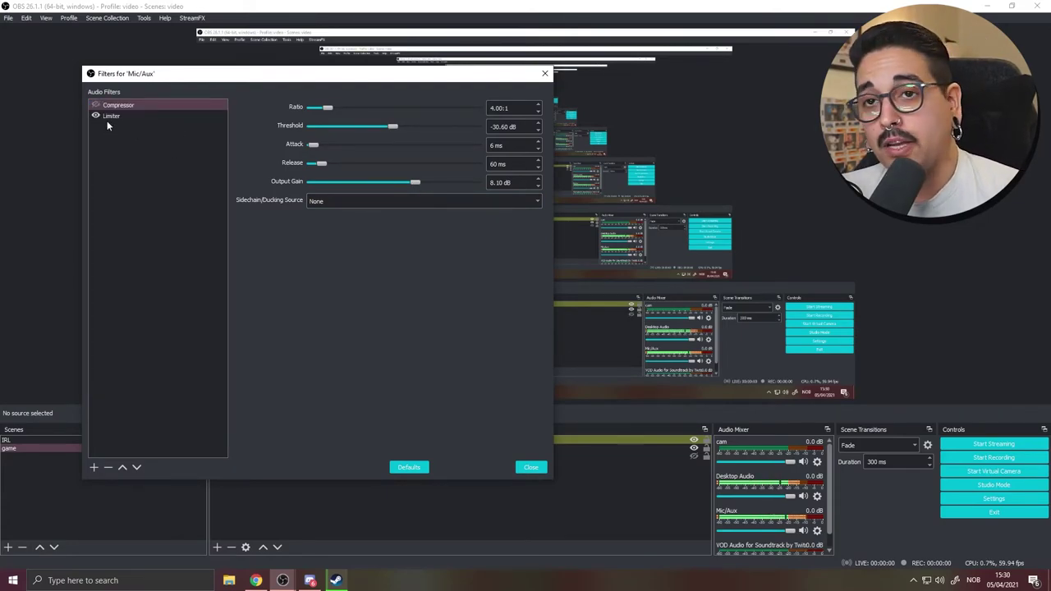
pyautogui.click(95, 116)
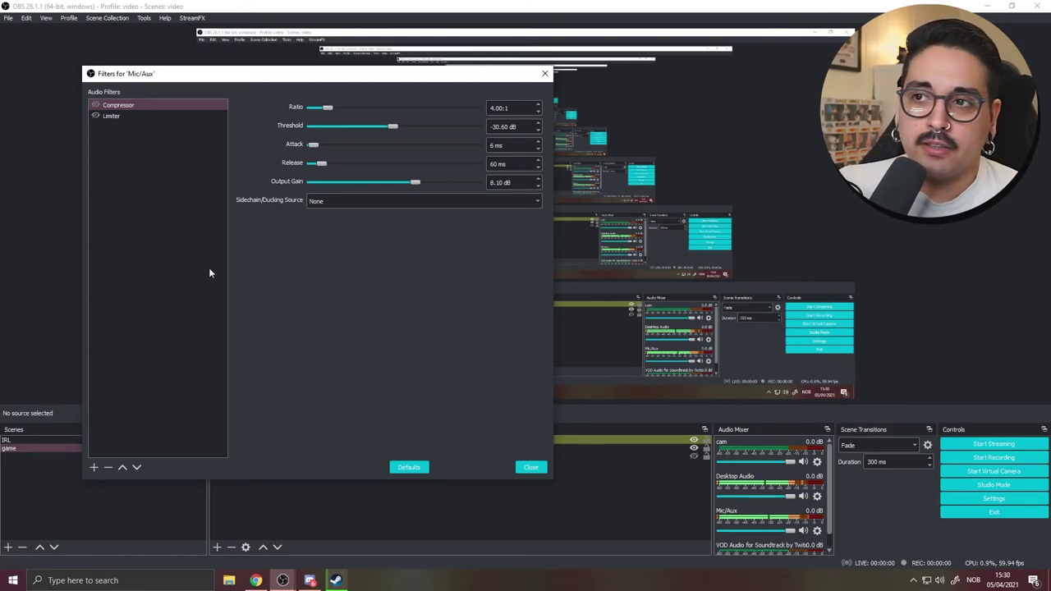
pyautogui.click(95, 105)
pyautogui.click(95, 116)
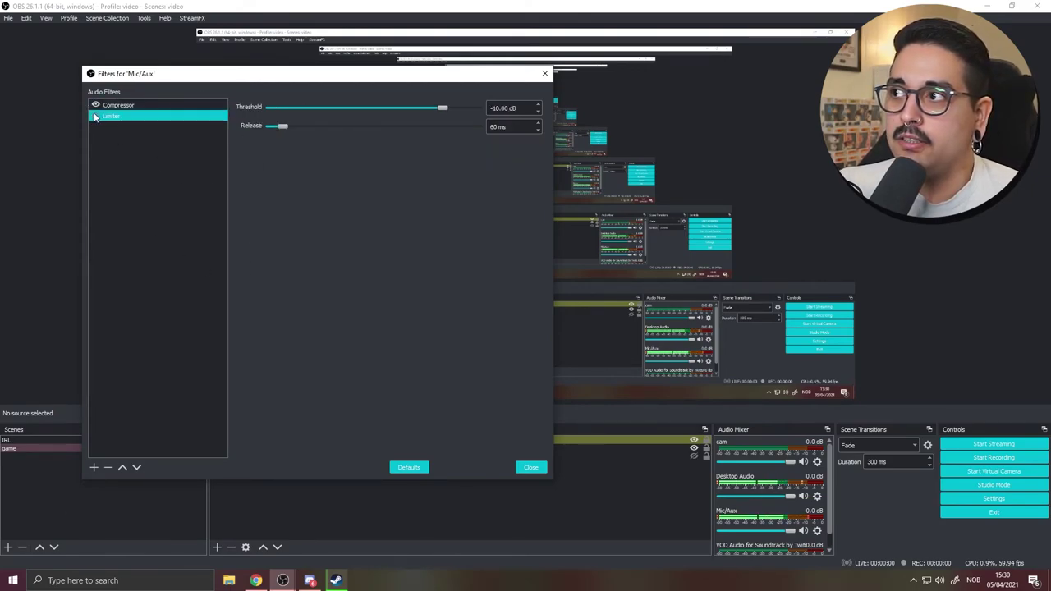
# - Add a Noise Suppression filter to the microphone below the Limiter, using the RNNoise (higher quality) method
pyautogui.click(135, 109)
pyautogui.click(137, 116)
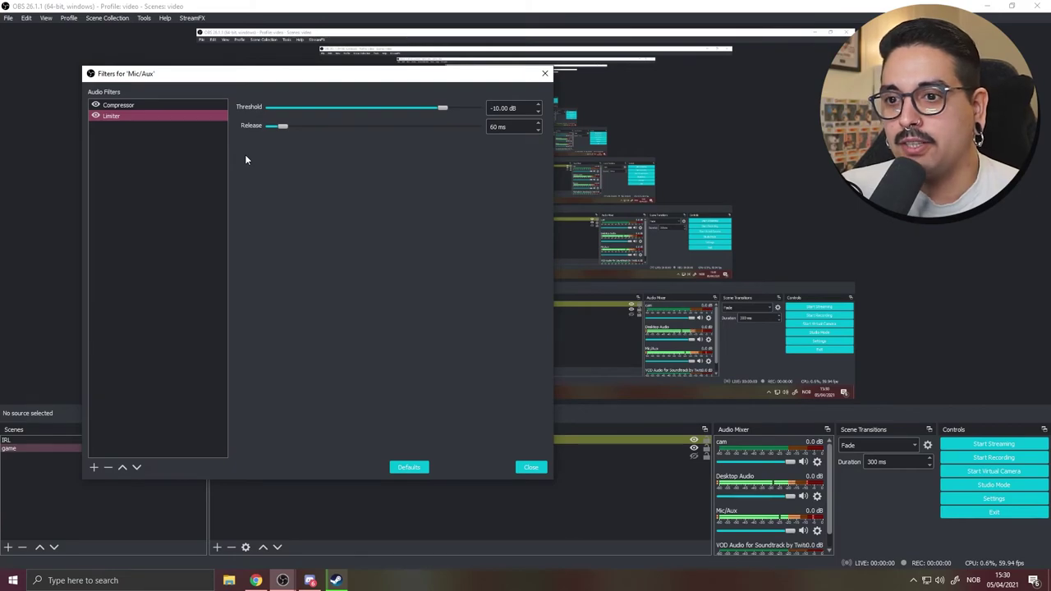
pyautogui.click(93, 467)
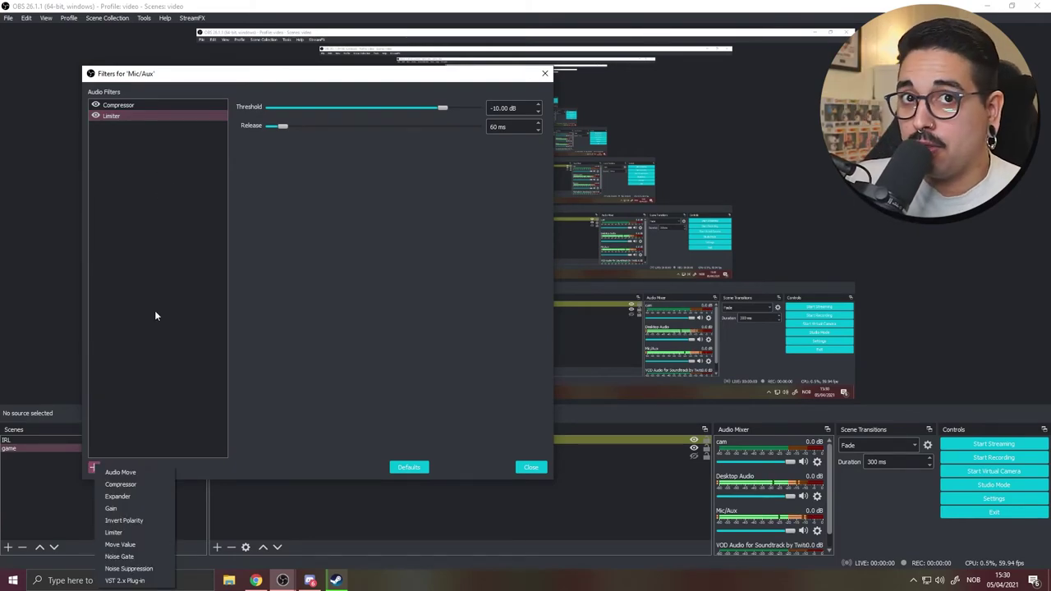
pyautogui.click(129, 568)
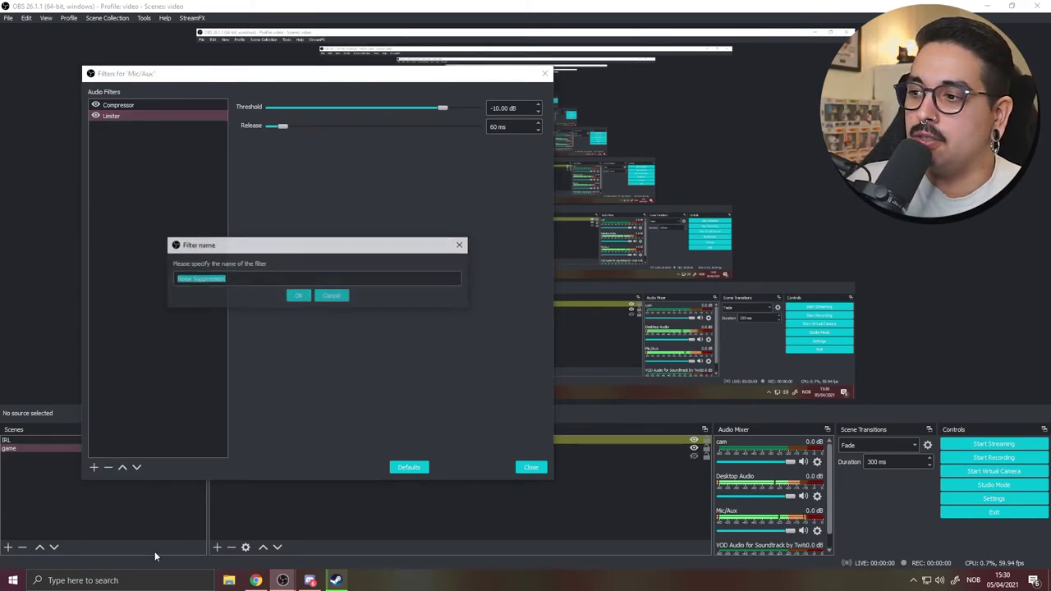
pyautogui.click(297, 295)
pyautogui.click(302, 110)
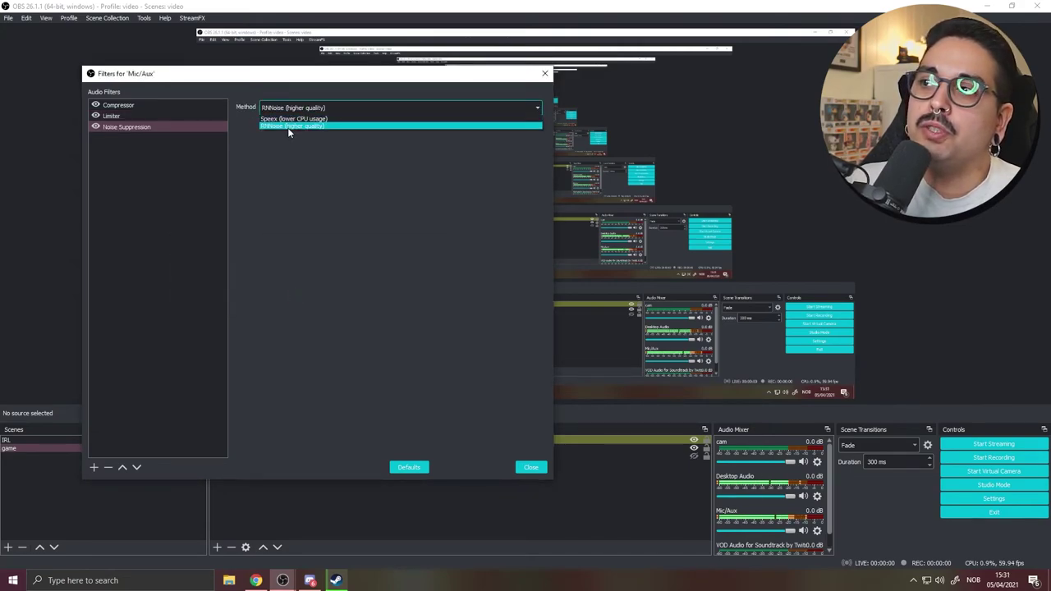
pyautogui.click(289, 127)
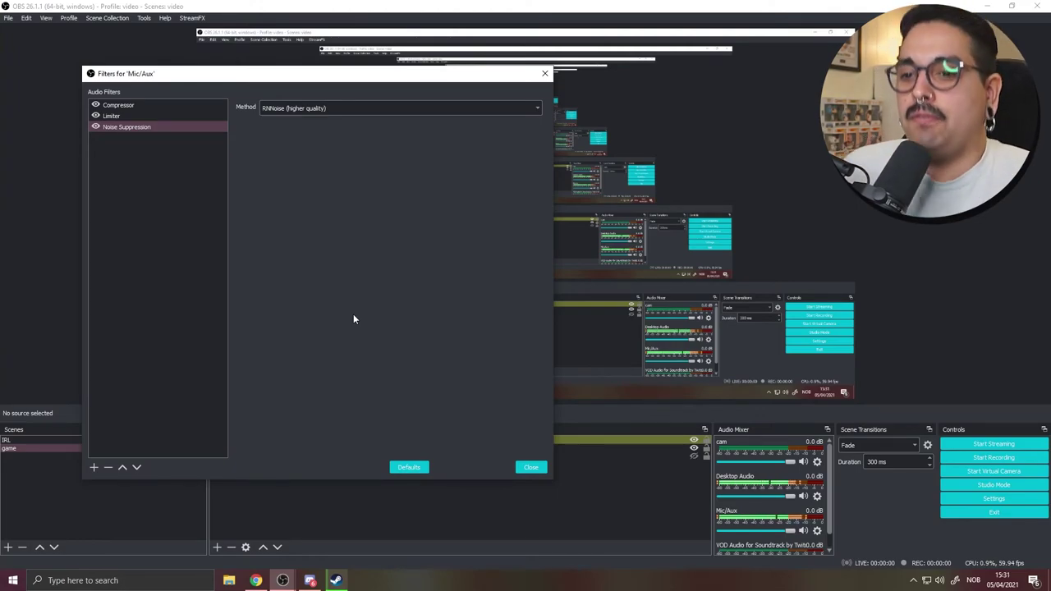
# - Disable the Noise Suppression filter and set Mic/Aux audio monitoring to Monitor Off in the advanced audio properties
pyautogui.click(99, 130)
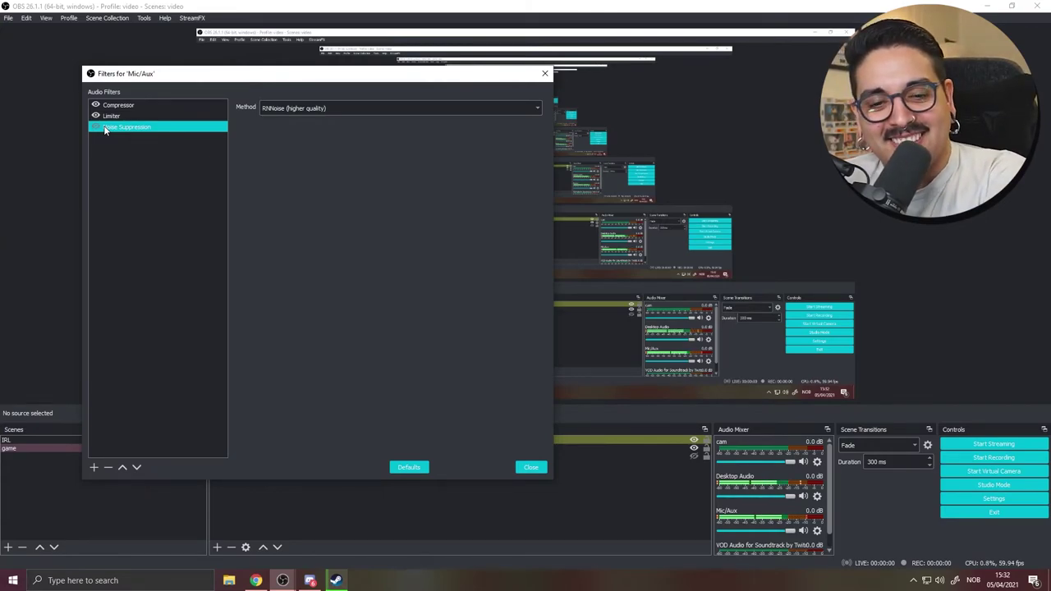
pyautogui.rightClick(778, 515)
pyautogui.click(812, 500)
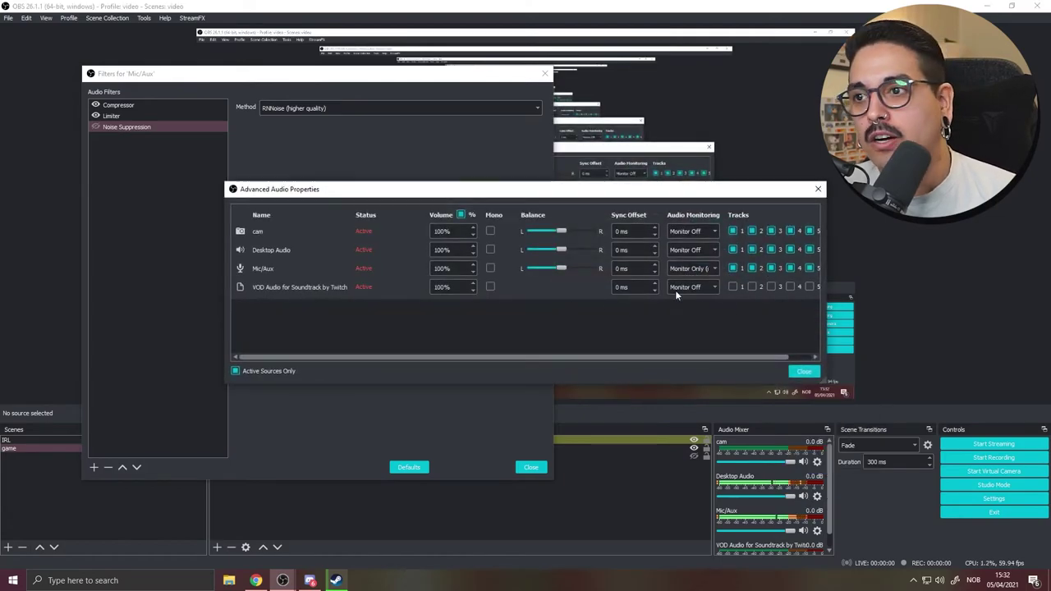
pyautogui.press('Escape')
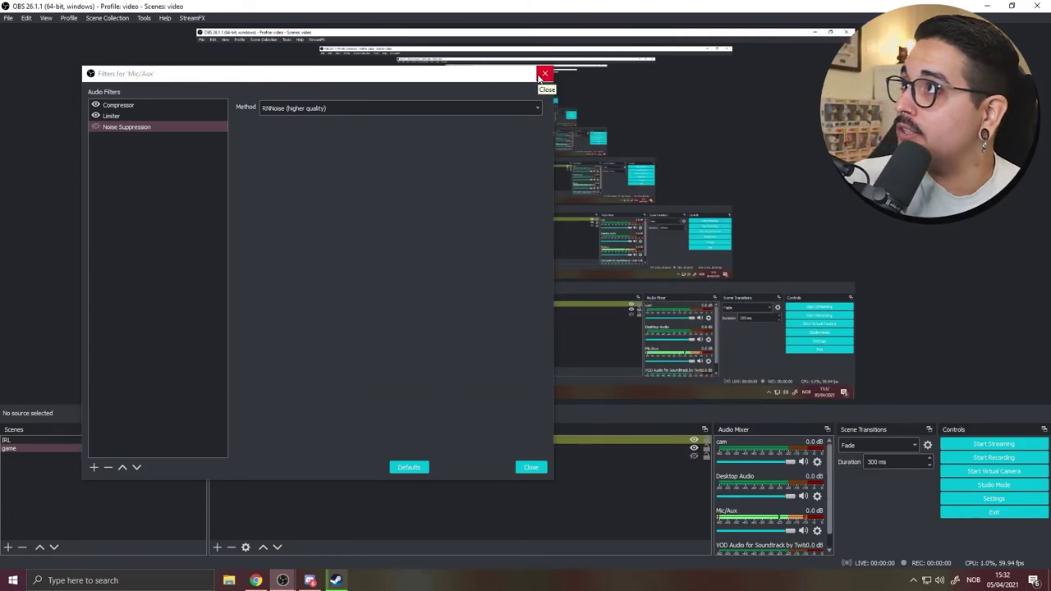
# - Add a VST 2.x Plug-in filter to the microphone, load the BOD_x64 plug-in and open its interface
pyautogui.click(93, 467)
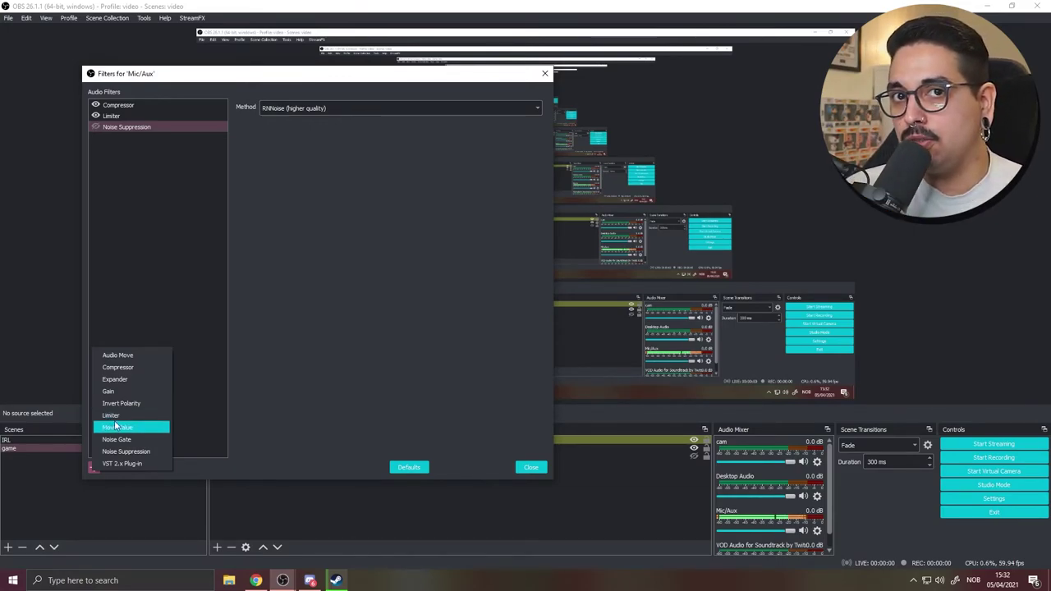
pyautogui.click(109, 464)
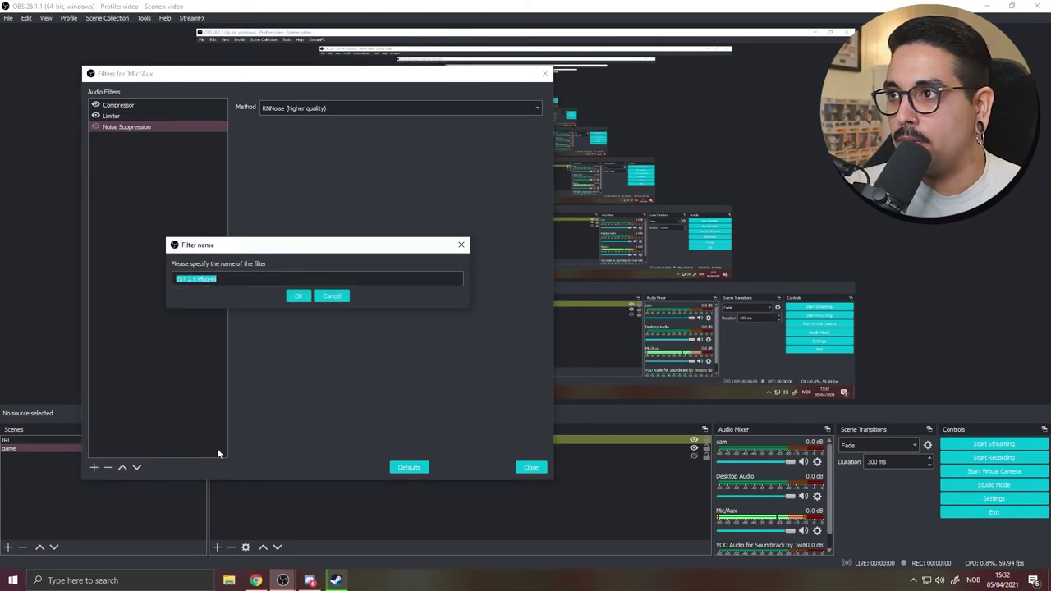
pyautogui.click(293, 297)
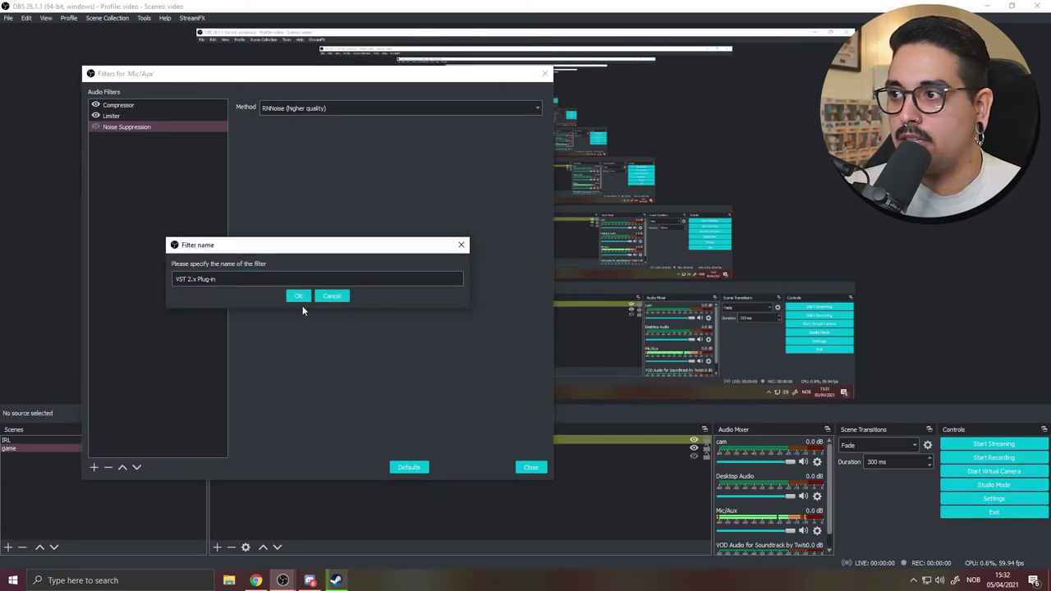
pyautogui.click(343, 108)
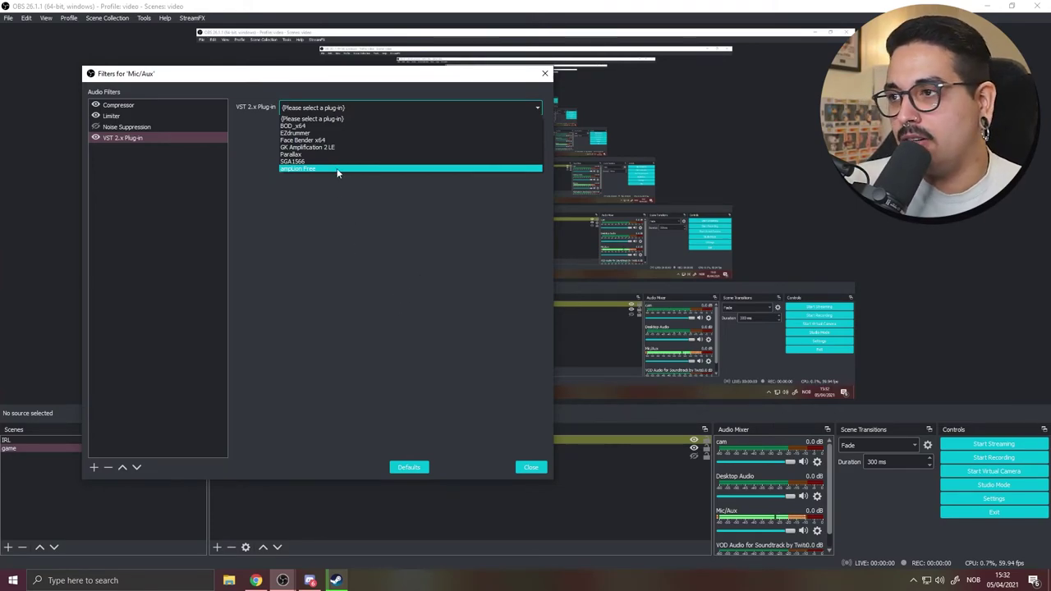
pyautogui.click(310, 125)
pyautogui.click(318, 125)
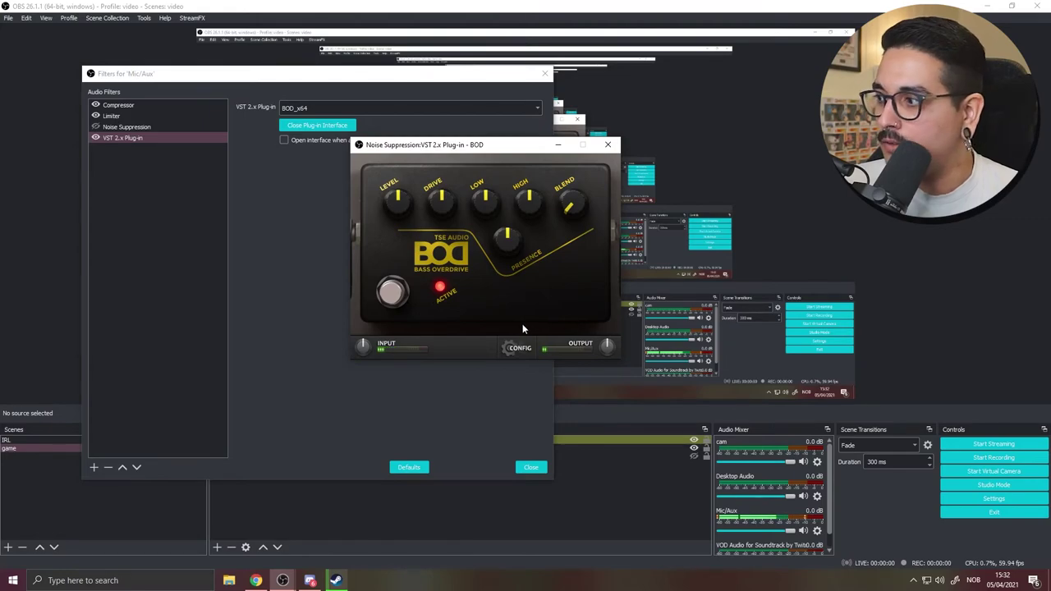
# - Close the plug-in interface, remove the VST 2.x Plug-in filter and leave the microphone's filters
pyautogui.click(317, 125)
pyautogui.click(108, 467)
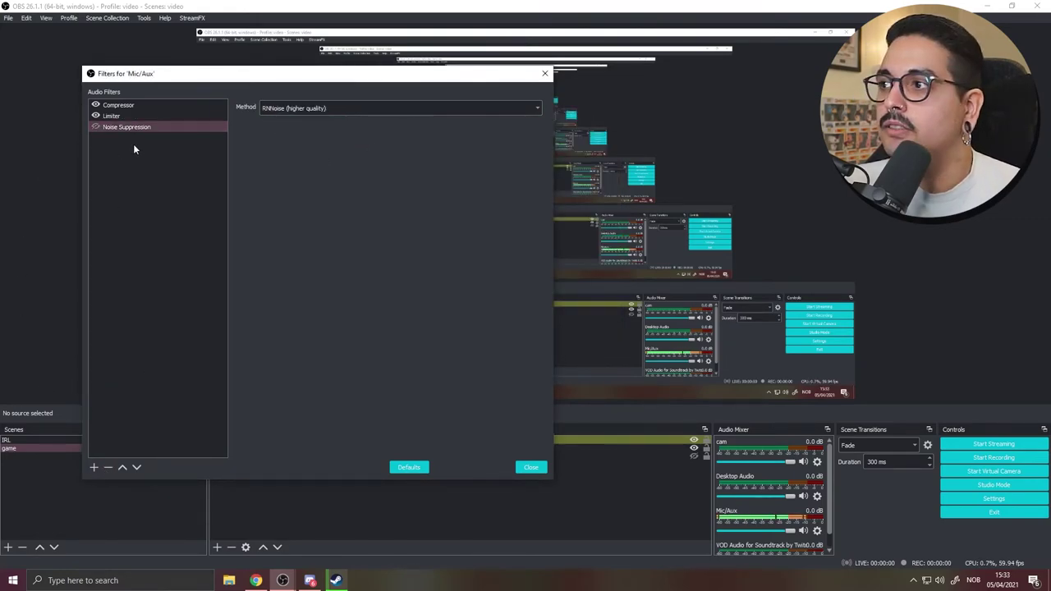
pyautogui.press('Escape')
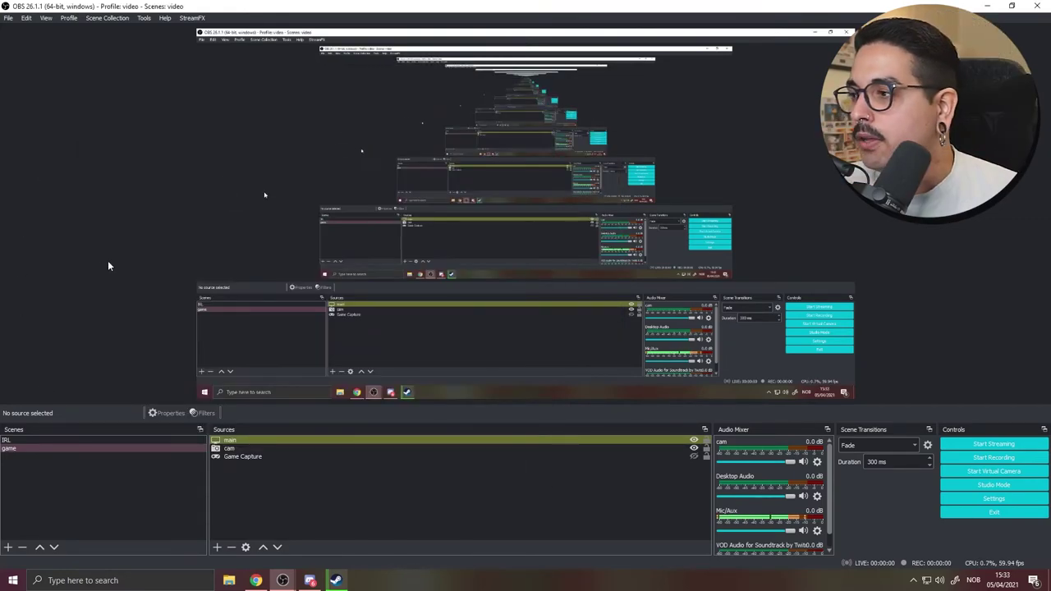
# - Widen the Audio Mixer, open the advanced audio properties and enlarge that window to show all six tracks
pyautogui.moveTo(713, 503); pyautogui.dragTo(530, 504)
pyautogui.click(816, 530)
pyautogui.click(813, 500)
pyautogui.moveTo(739, 189); pyautogui.dragTo(647, 80)
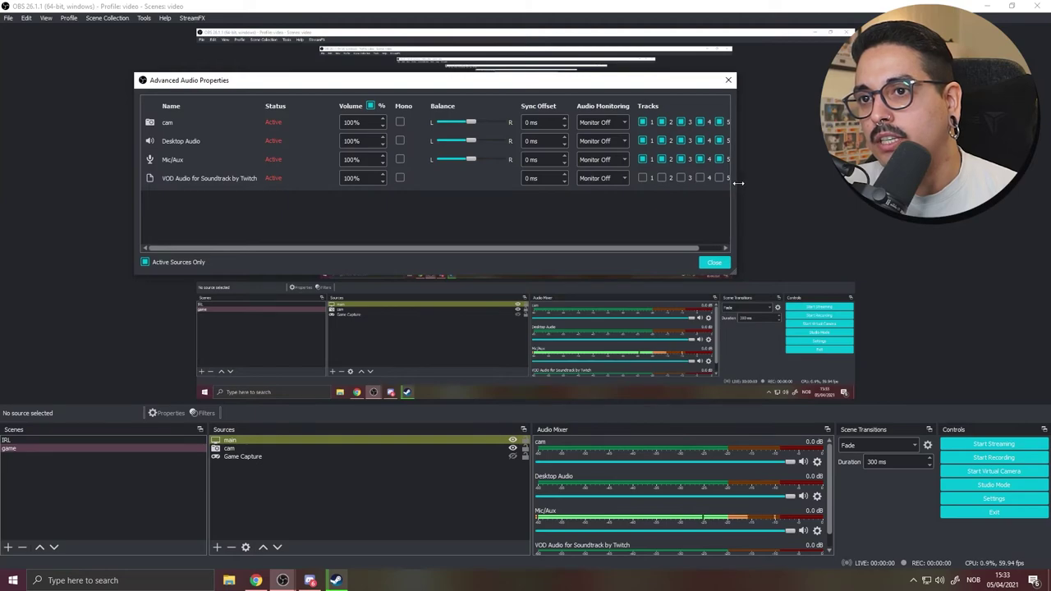
pyautogui.moveTo(738, 183); pyautogui.dragTo(816, 183)
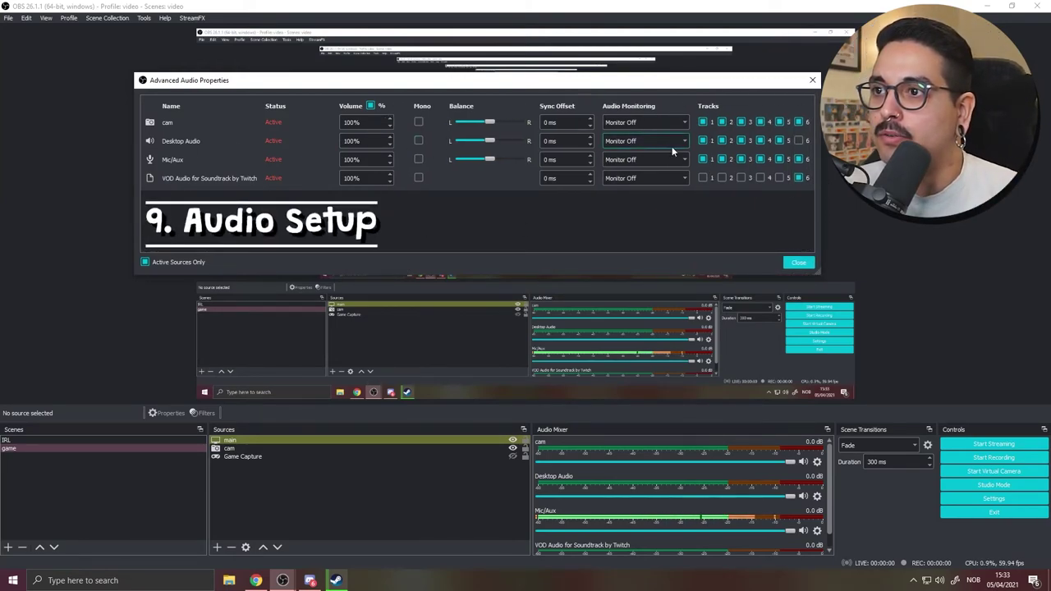
# - Remove the cam source from audio tracks 1 to 6 in the advanced audio properties
pyautogui.click(703, 143)
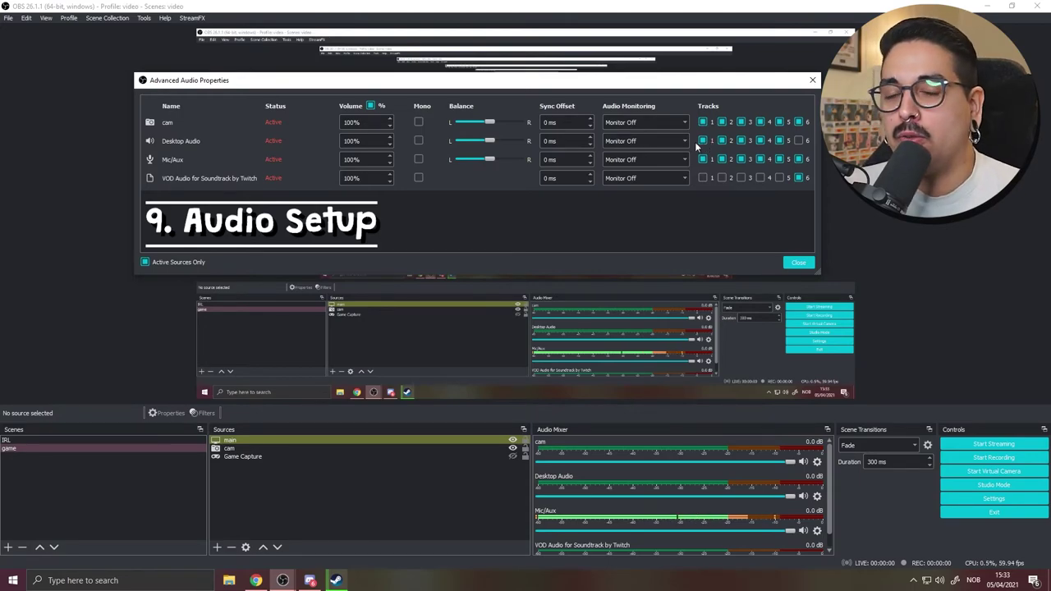
pyautogui.click(701, 142)
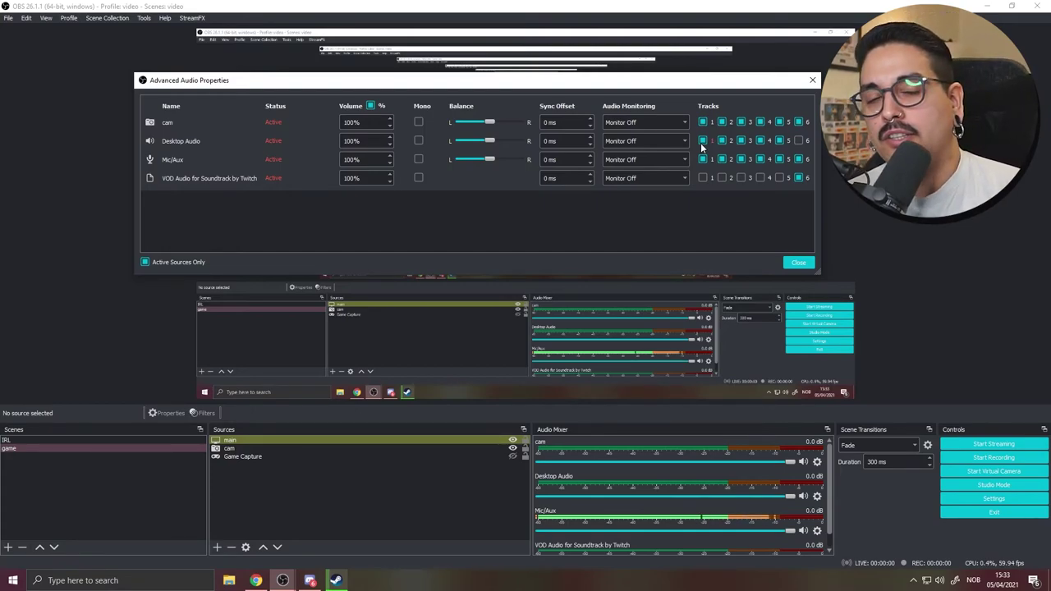
pyautogui.click(702, 121)
pyautogui.click(721, 122)
pyautogui.click(740, 121)
pyautogui.click(760, 122)
pyautogui.click(779, 122)
pyautogui.click(798, 121)
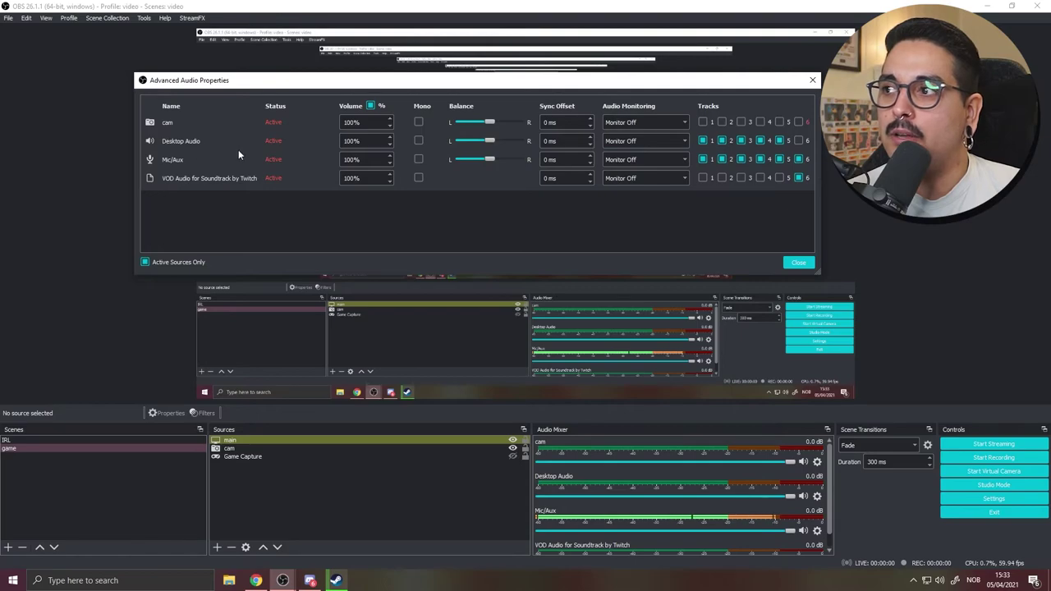
# - Remove Desktop Audio from tracks 1, 2 and 3 and assign it to track 6
pyautogui.click(740, 140)
pyautogui.click(721, 141)
pyautogui.click(703, 140)
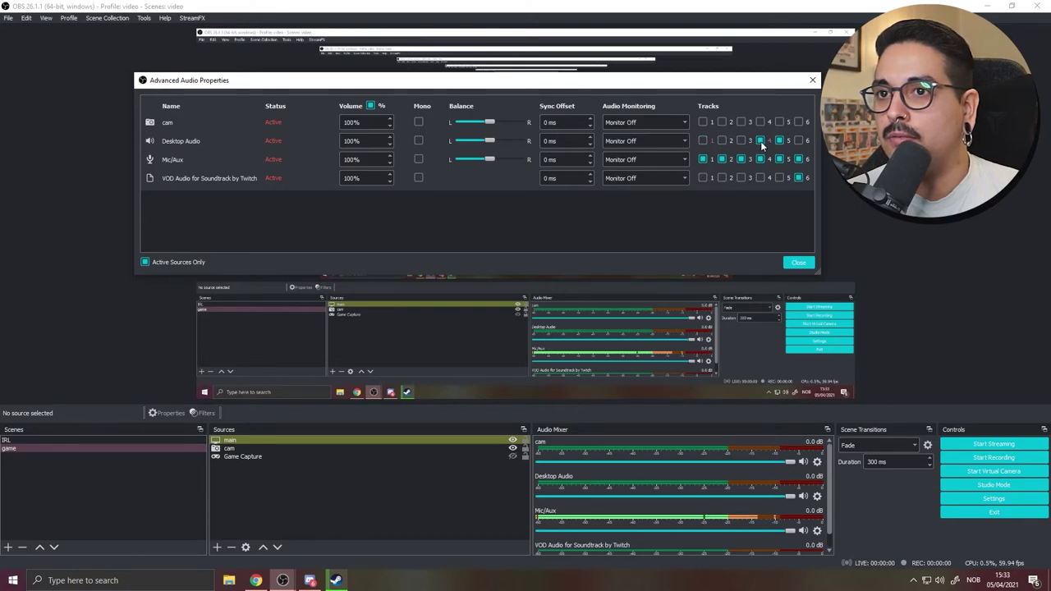
pyautogui.click(798, 141)
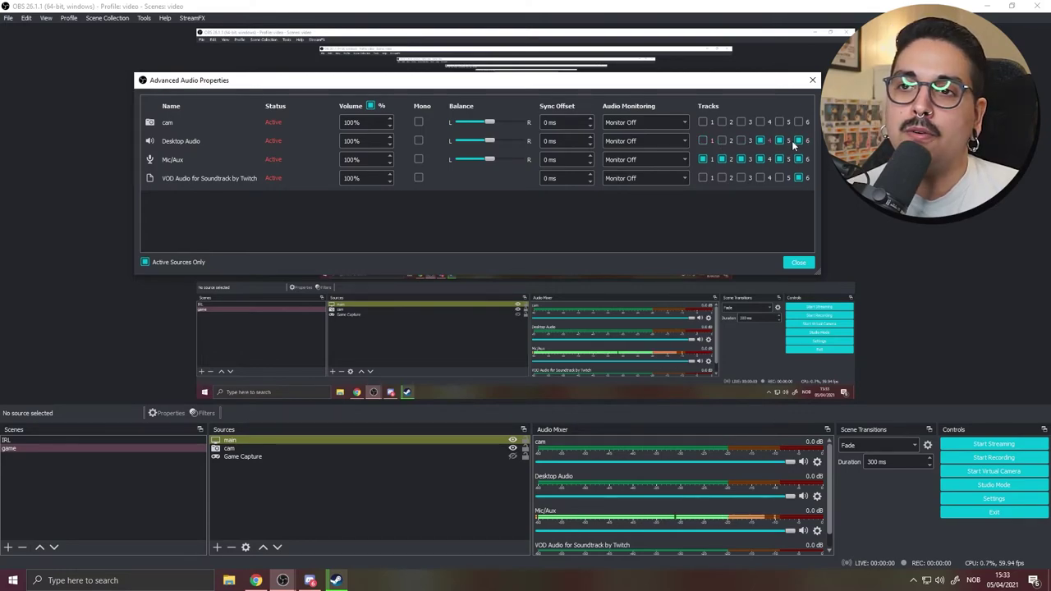
pyautogui.click(779, 159)
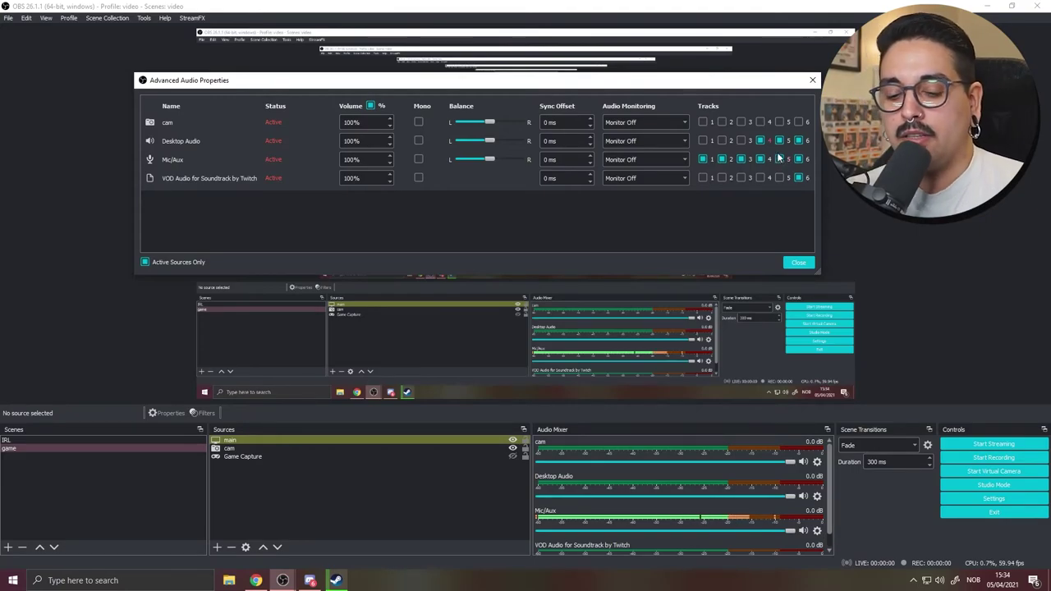
pyautogui.click(779, 159)
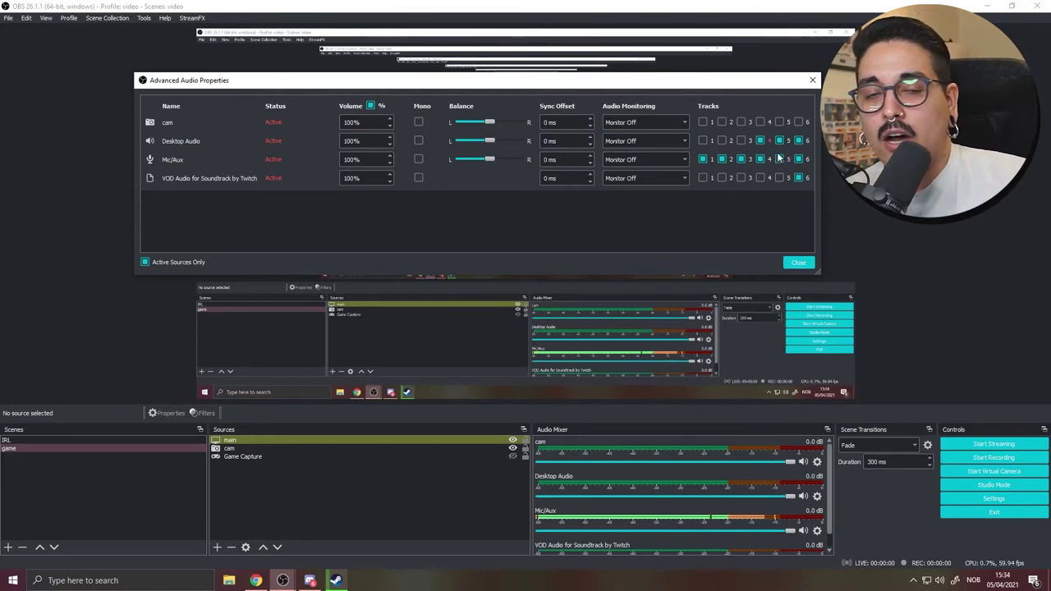
# - Check which audio tracks the streaming output settings use for the live stream and the Twitch VOD
pyautogui.click(993, 499)
pyautogui.click(293, 186)
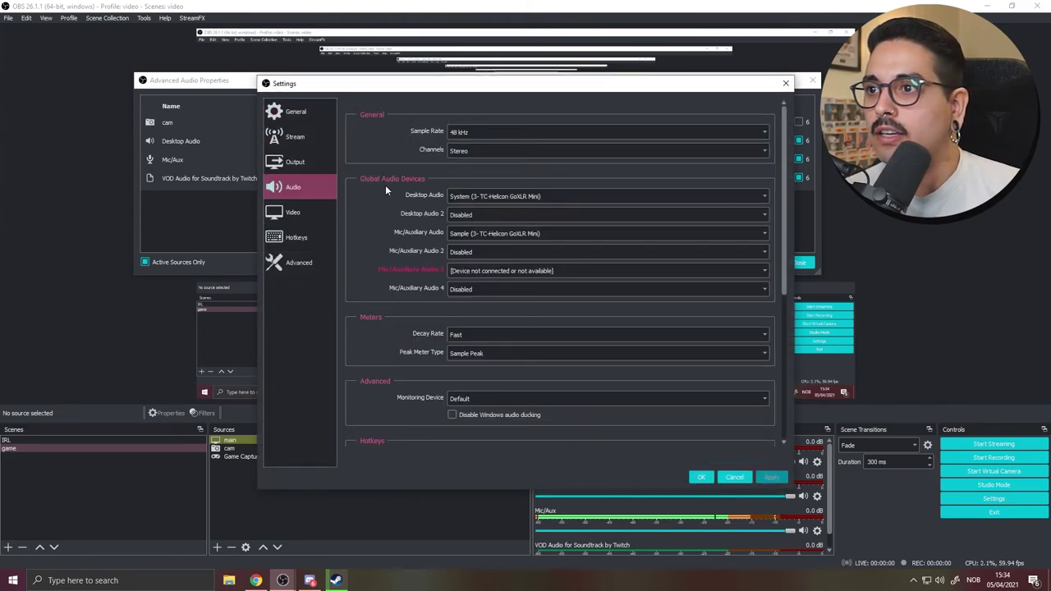
pyautogui.click(294, 162)
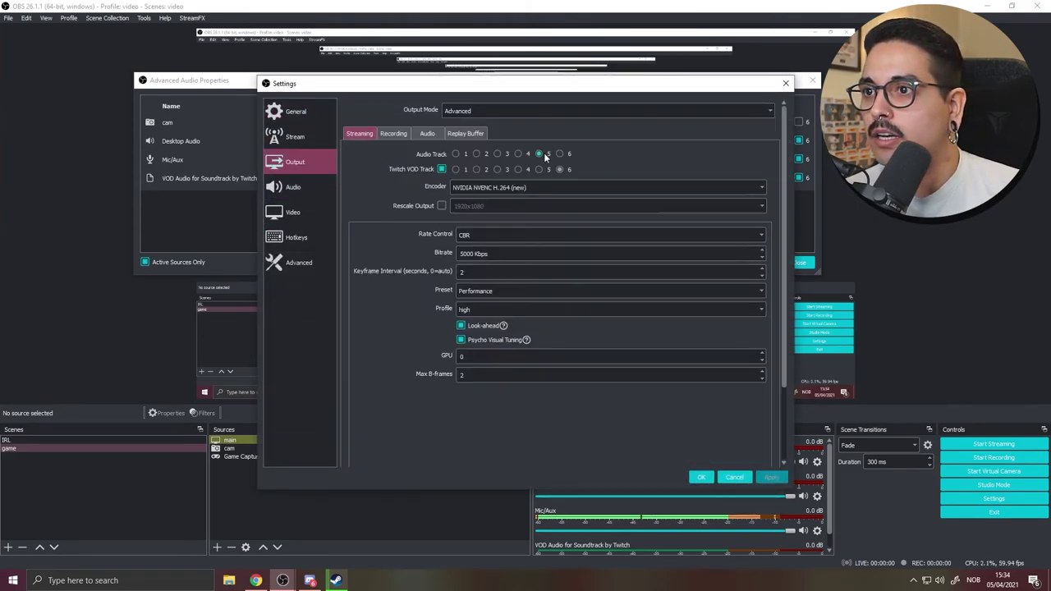
pyautogui.click(701, 477)
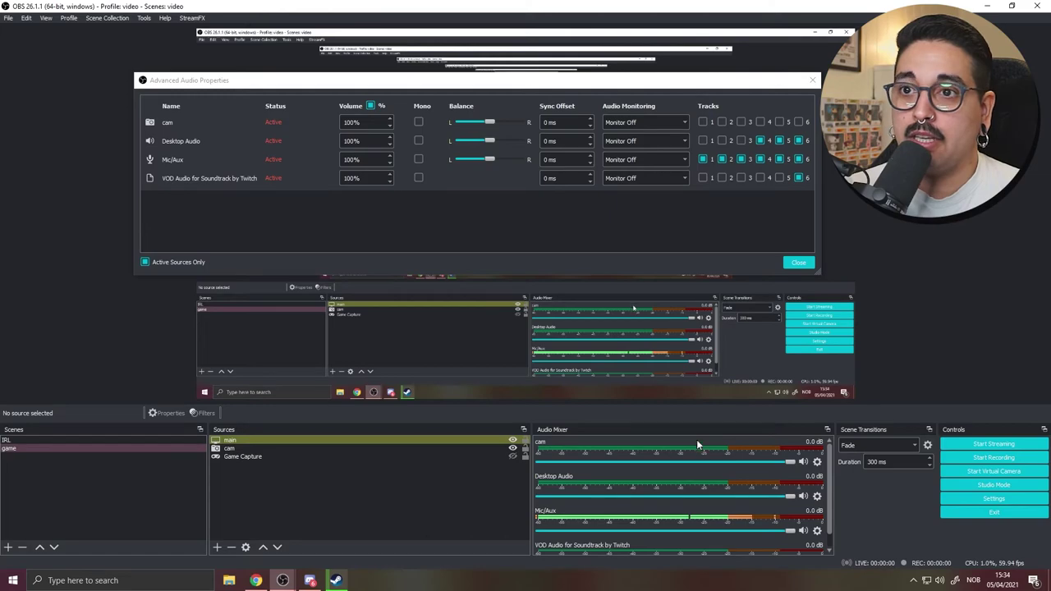
# - Remove Mic/Aux from tracks 2, 3 and 4, and assign the cam source to tracks 2, 5 and 6
pyautogui.click(760, 140)
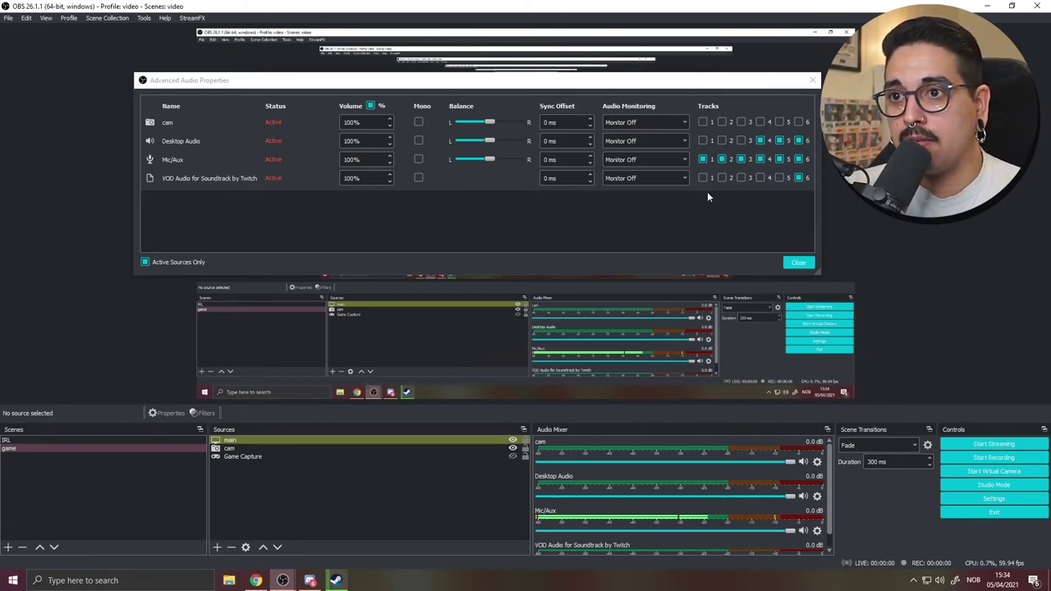
pyautogui.click(721, 159)
pyautogui.click(742, 159)
pyautogui.click(760, 160)
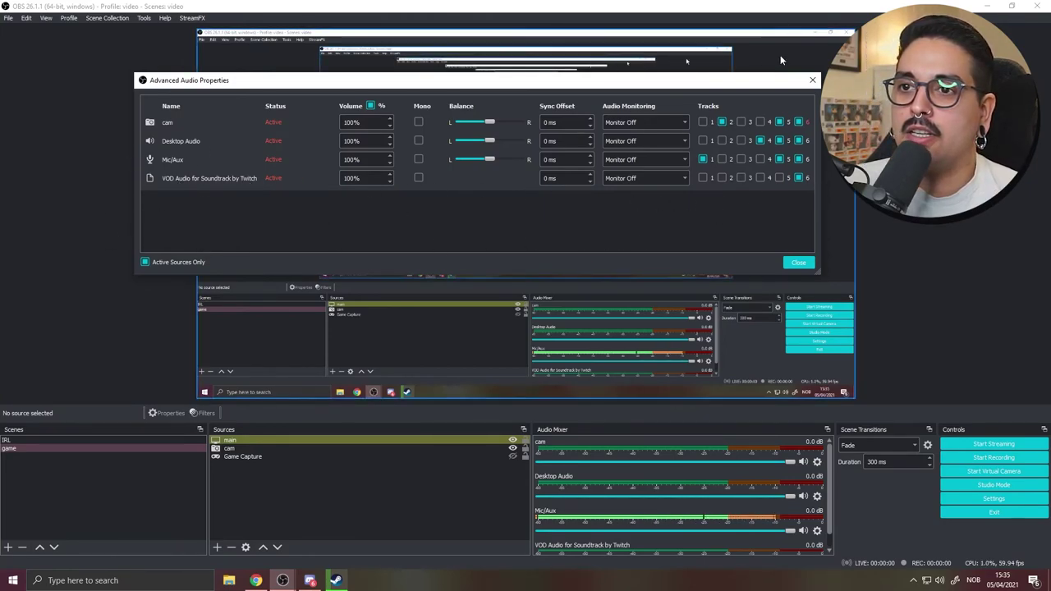
# - Assign VOD Audio for Soundtrack by Twitch to tracks 3 and 5, and close the advanced audio properties
pyautogui.click(745, 177)
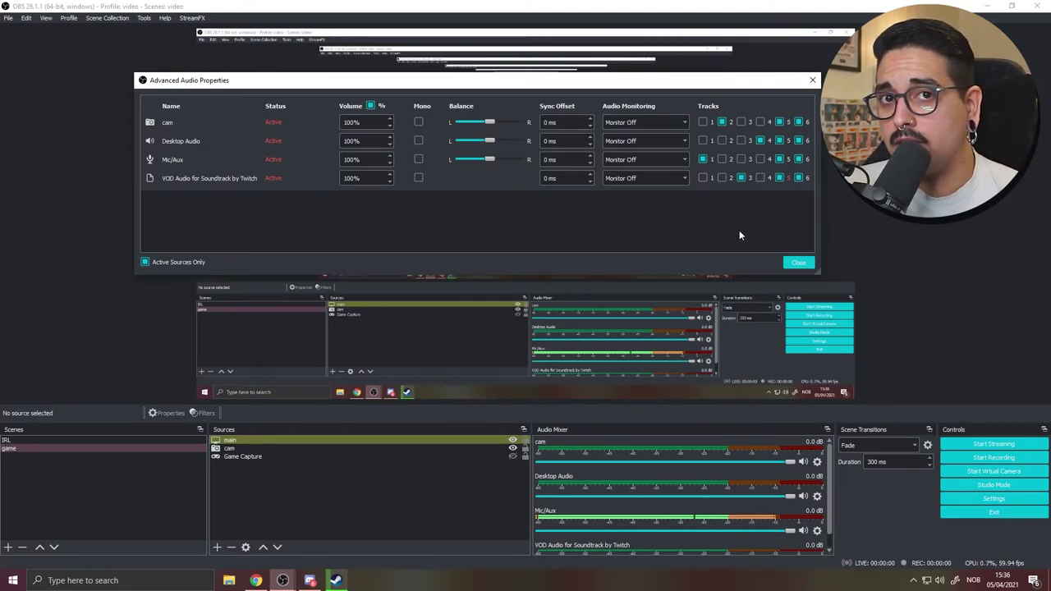
pyautogui.click(812, 80)
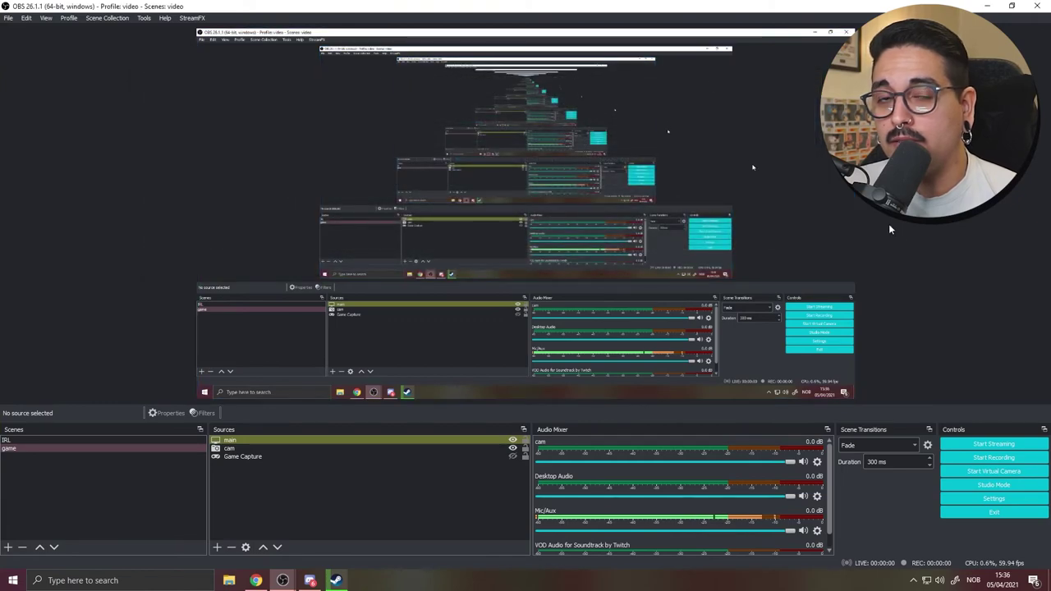
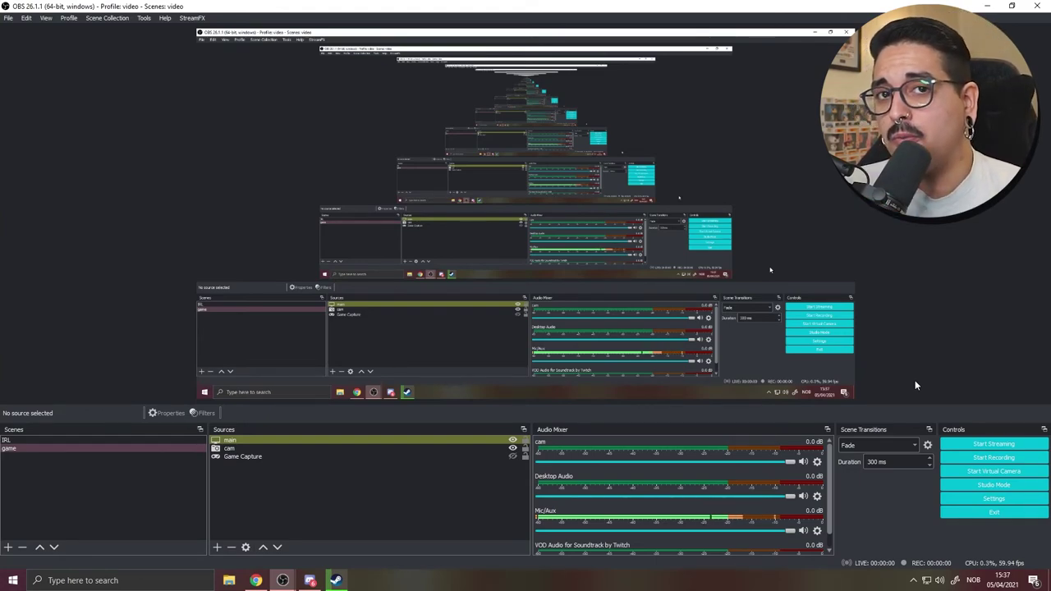
# - Minimize OBS, search Windows for "obs", open the OBS Studio (64bit) file location and open that shortcut's properties
pyautogui.click(988, 7)
pyautogui.press('super')
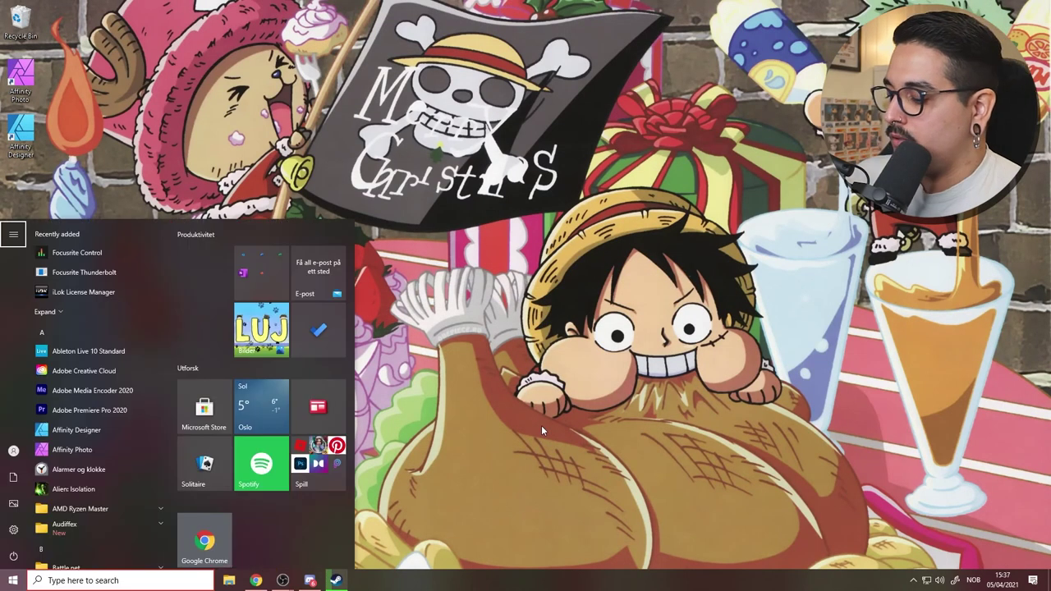
pyautogui.write('obs')
pyautogui.rightClick(106, 277)
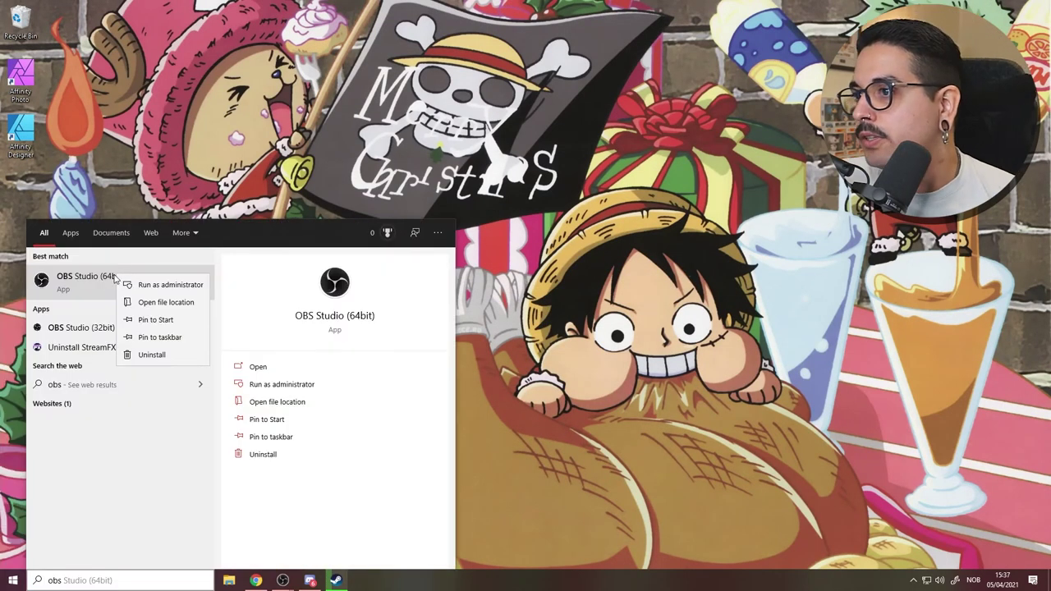
pyautogui.click(140, 301)
pyautogui.rightClick(350, 231)
pyautogui.click(386, 426)
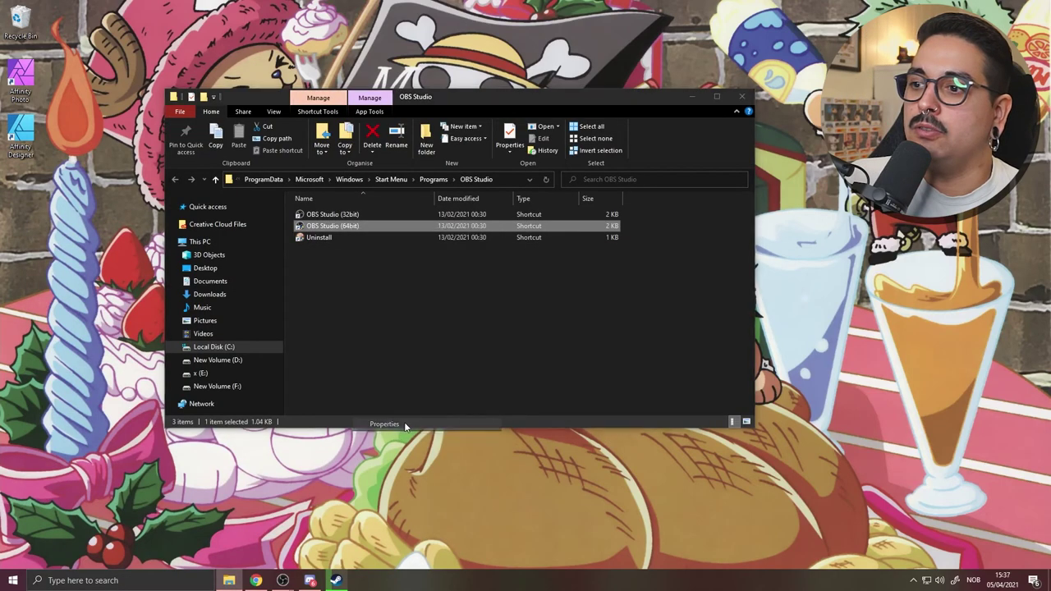
# - Set the OBS Studio (64bit) shortcut to run as an administrator in its compatibility properties, and close the folder window
pyautogui.click(512, 263)
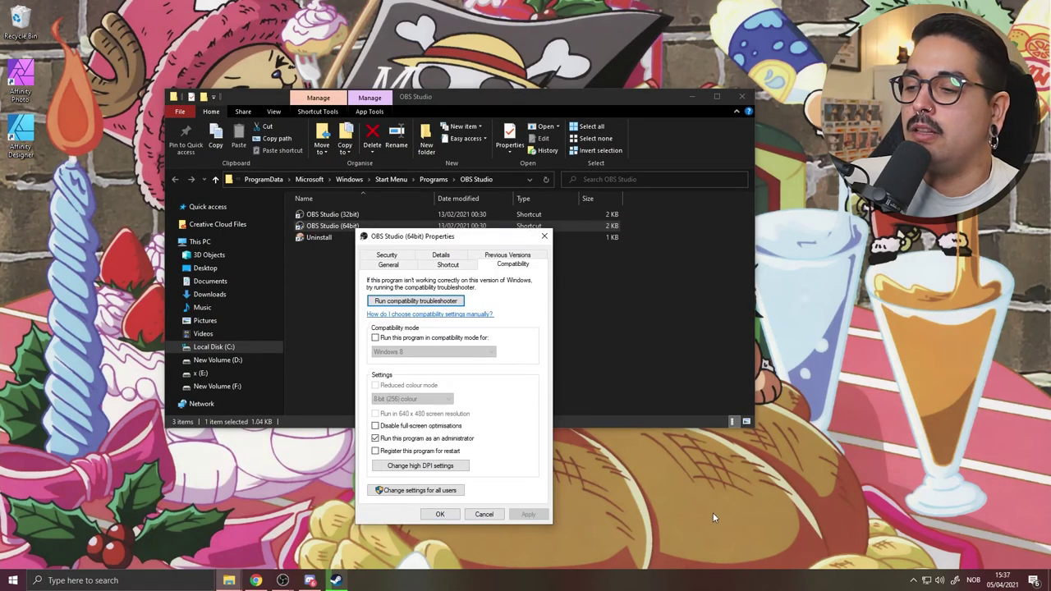
pyautogui.moveTo(427, 237); pyautogui.dragTo(559, 50)
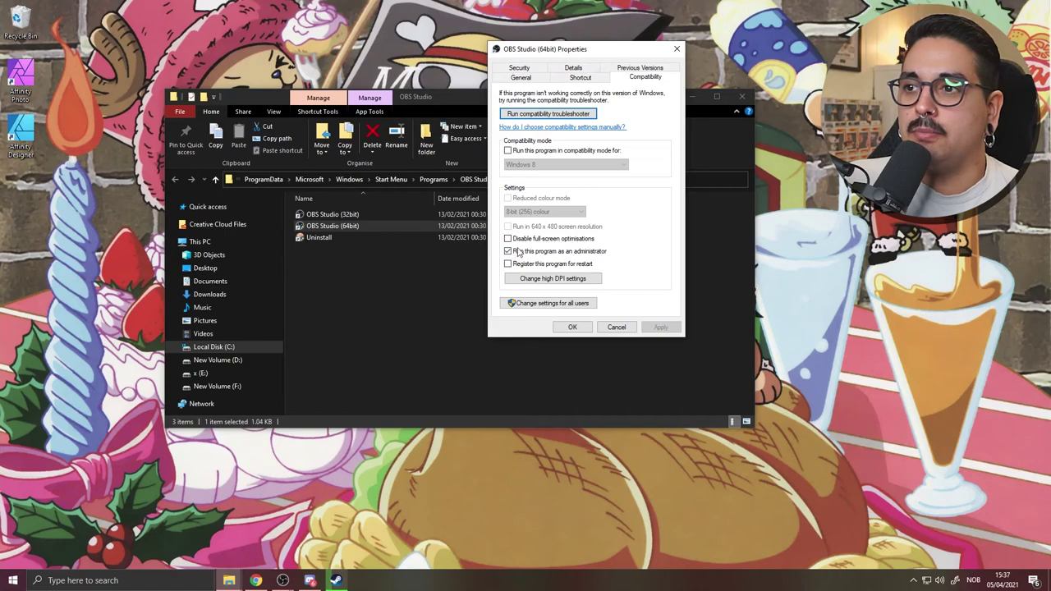
pyautogui.click(517, 252)
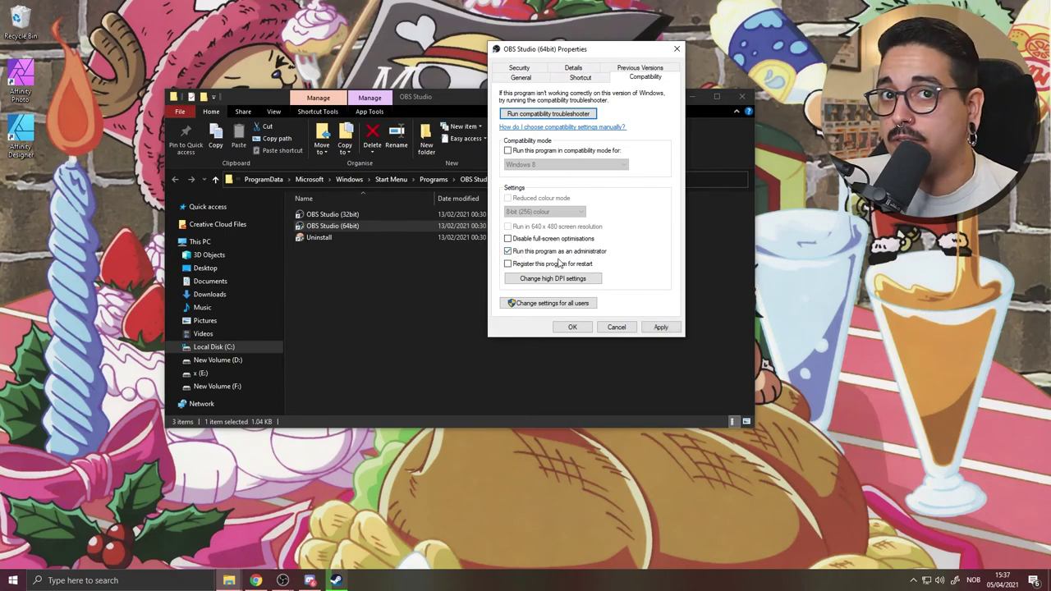
pyautogui.click(574, 327)
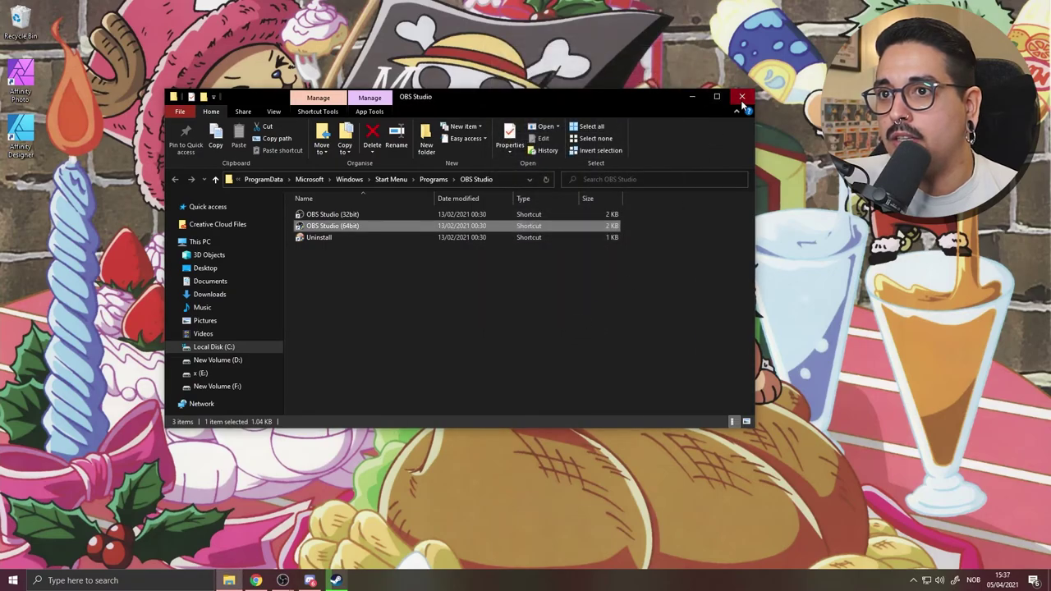
pyautogui.click(741, 97)
# - Bring OBS back up and add a scene named BRBScene
pyautogui.moveTo(310, 580)
pyautogui.click(352, 528)
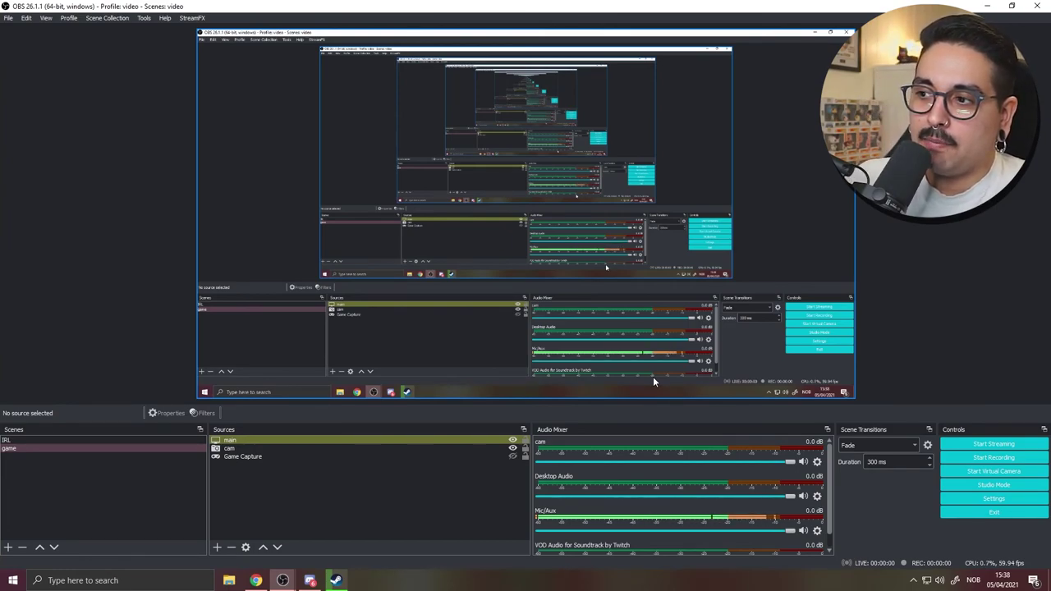
pyautogui.click(7, 546)
pyautogui.write('BRB')
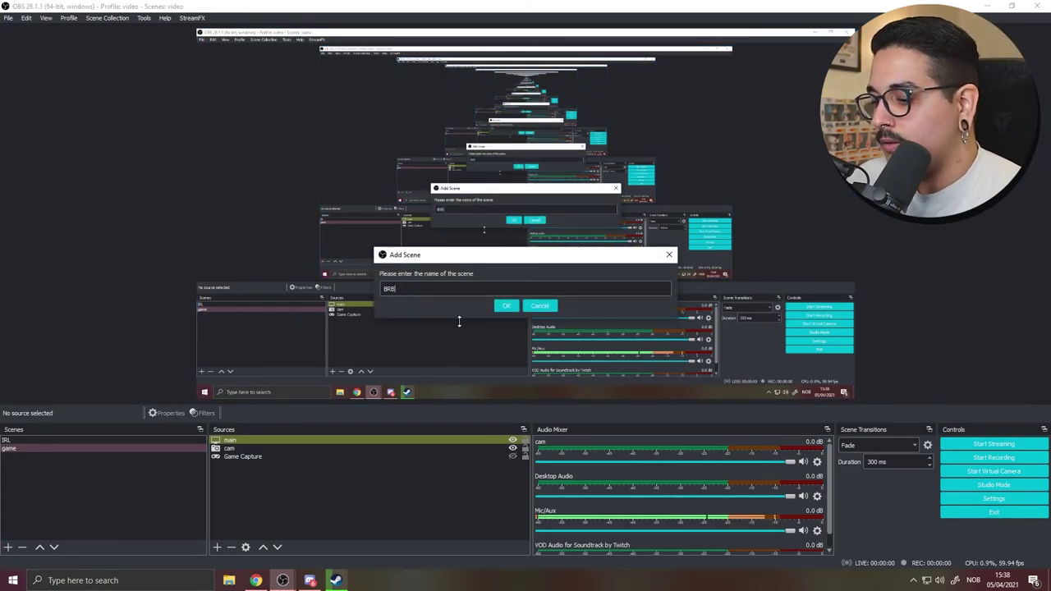
pyautogui.write('Scene')
pyautogui.press('Return')
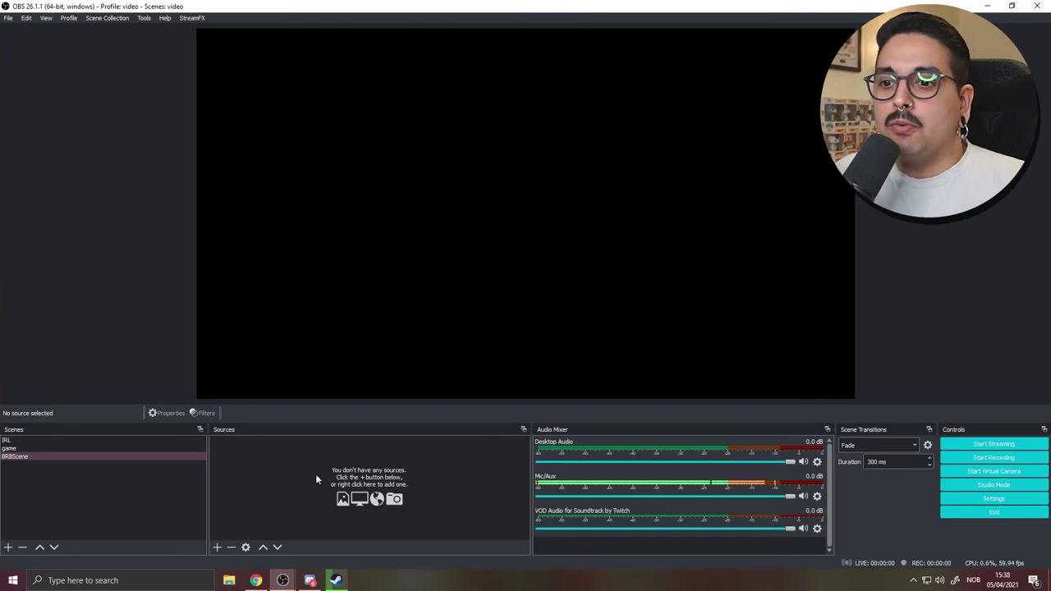
# - Add a new media source named Brb to BRBScene
pyautogui.click(217, 547)
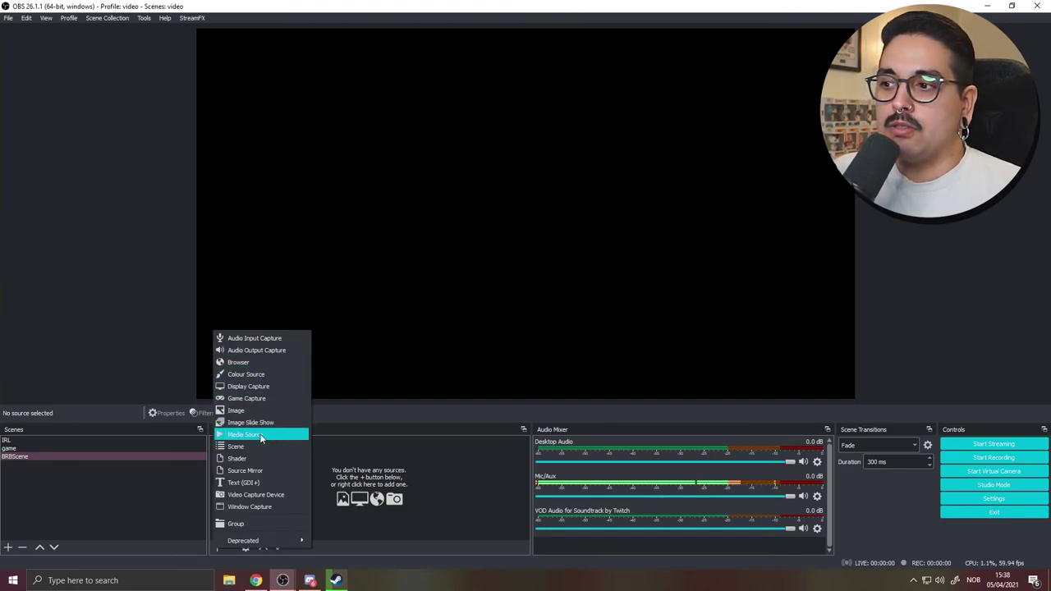
pyautogui.click(245, 435)
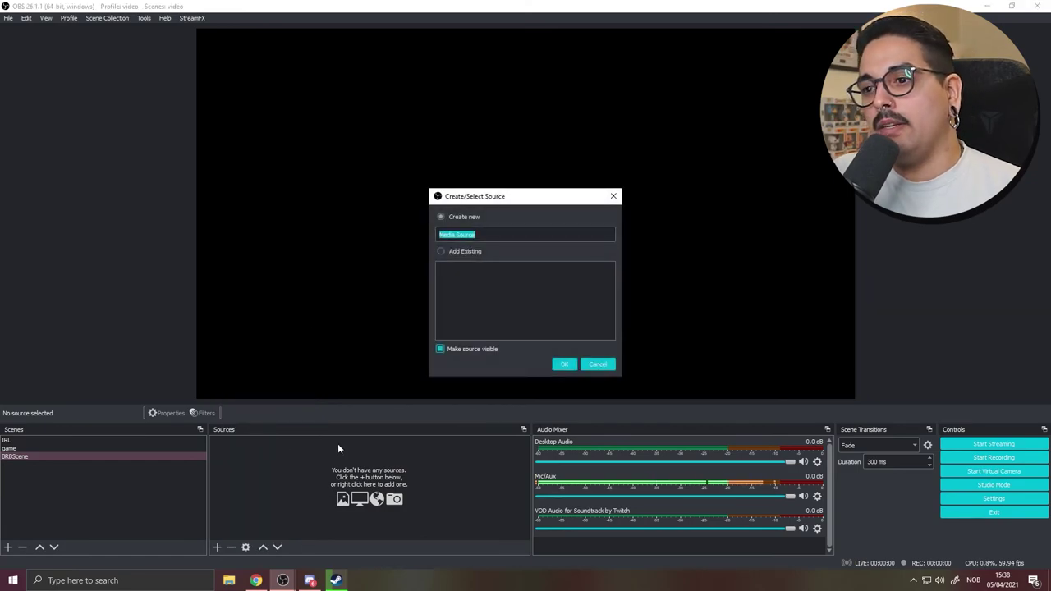
pyautogui.write('Brb')
pyautogui.press('Return')
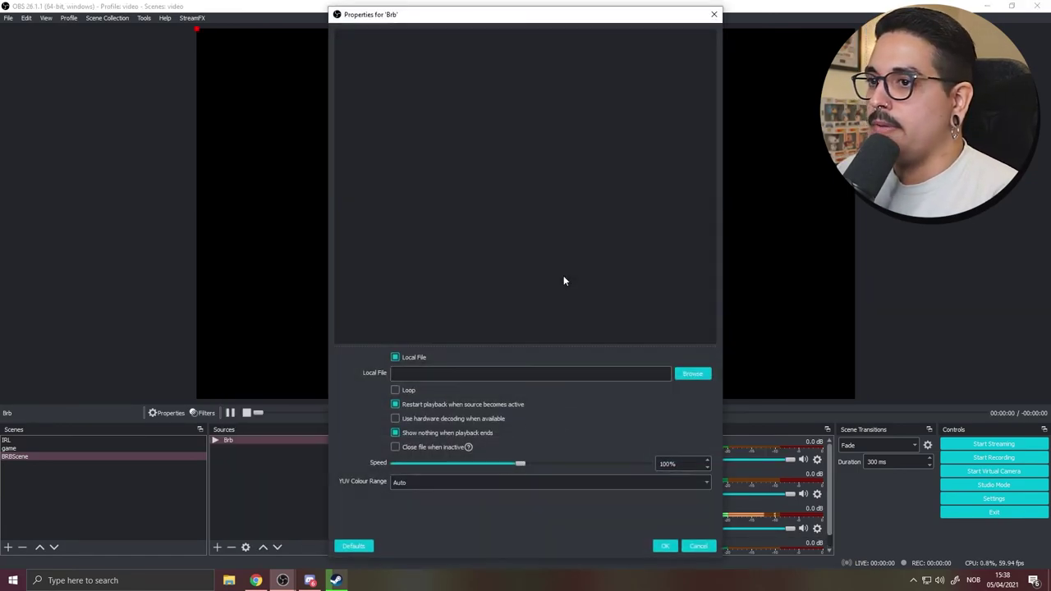
# - Load BRB2.mov from the Videos folder as the Brb source's local file and set it to loop
pyautogui.click(698, 376)
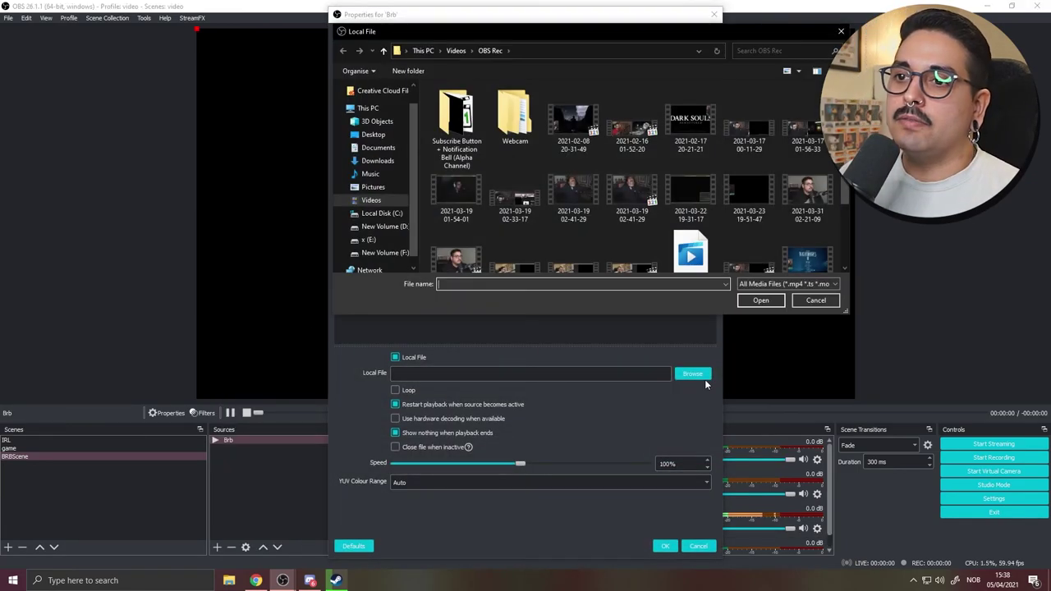
pyautogui.click(455, 50)
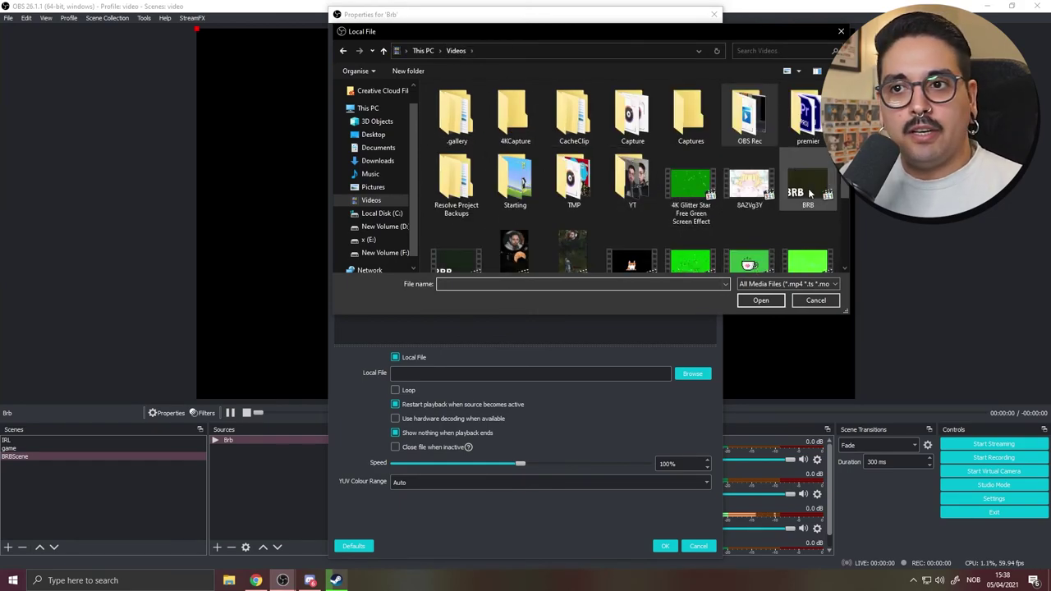
pyautogui.scroll(-3, 795, 189)
pyautogui.doubleClick(792, 197)
pyautogui.click(394, 391)
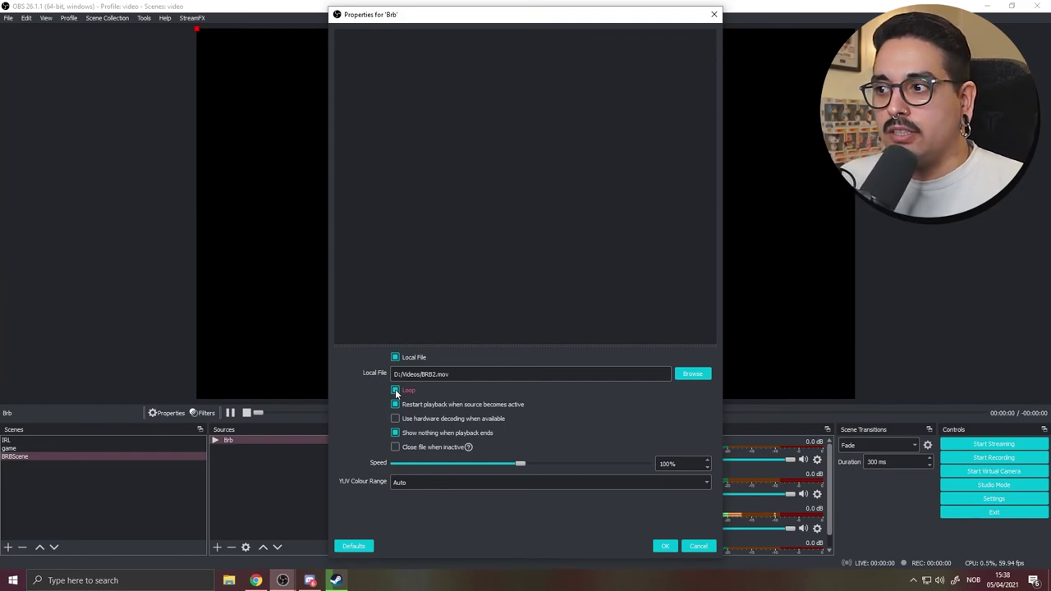
pyautogui.click(661, 546)
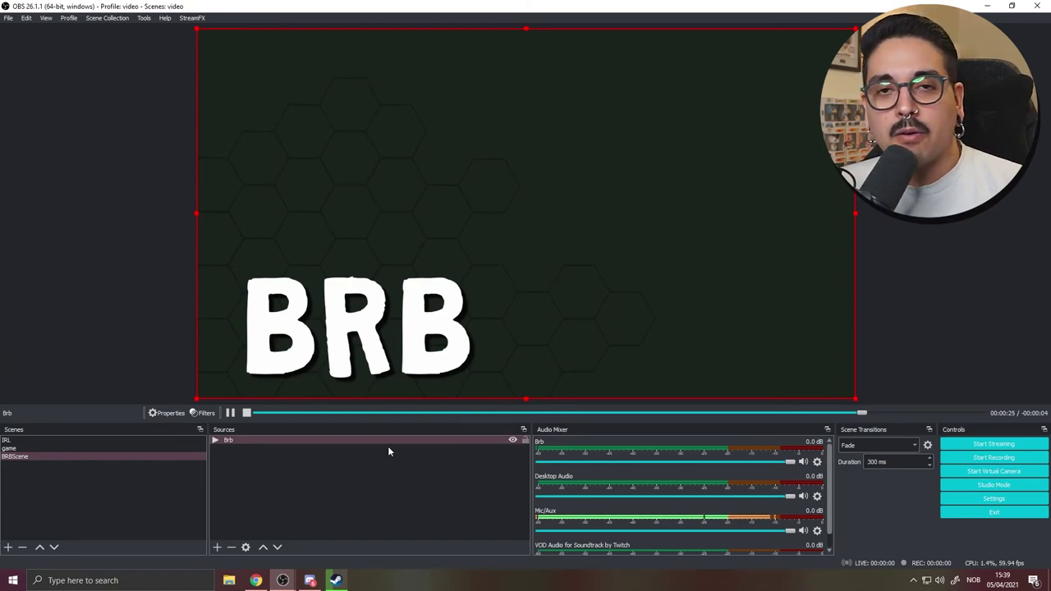
pyautogui.click(282, 443)
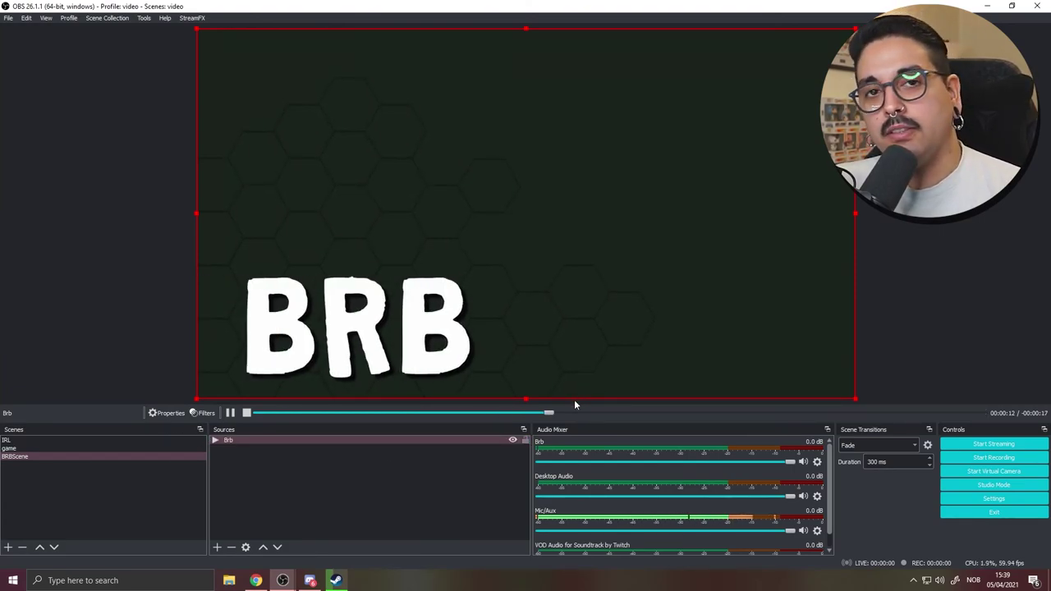
# - Show the Stats dock and place it between the Sources and Audio Mixer docks
pyautogui.click(46, 17)
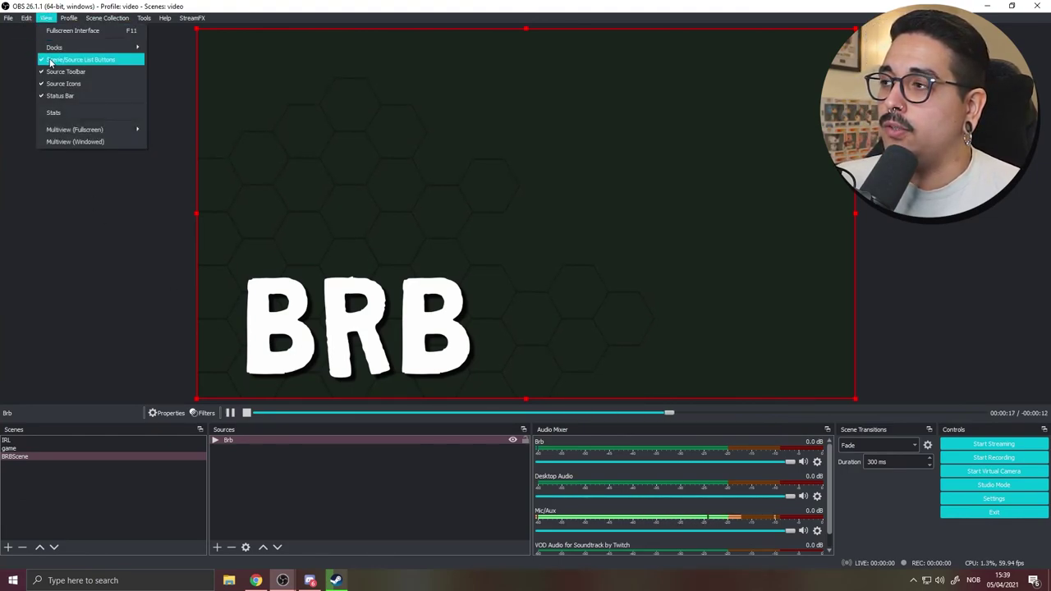
pyautogui.moveTo(74, 47)
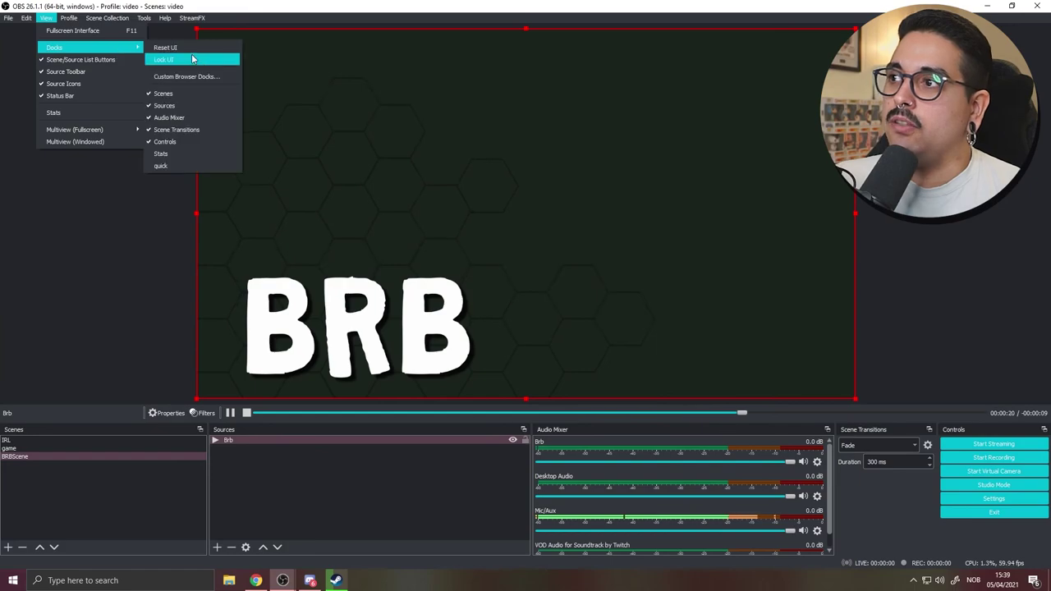
pyautogui.click(184, 155)
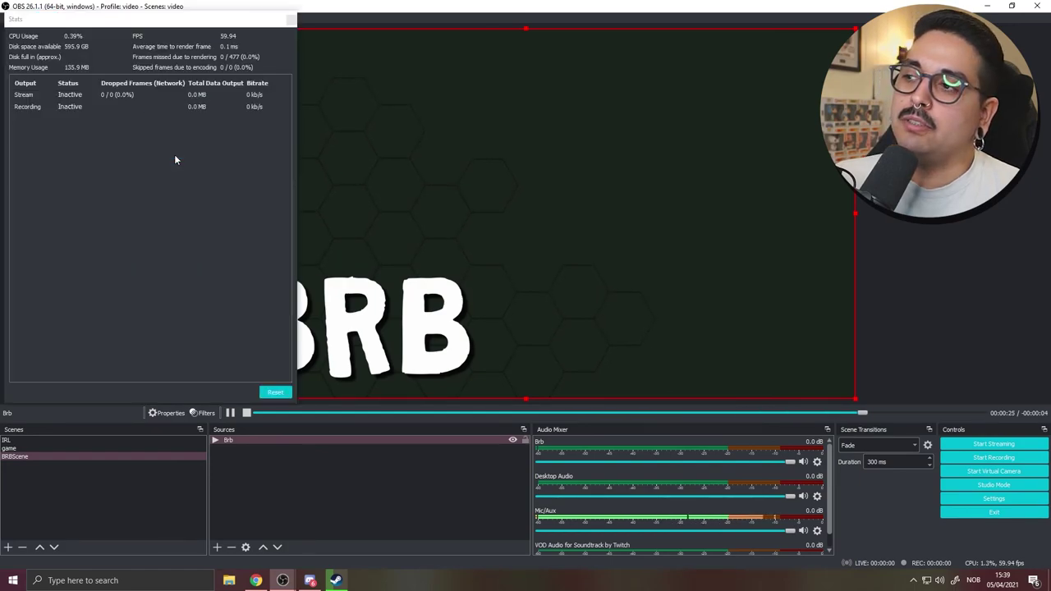
pyautogui.moveTo(125, 18); pyautogui.dragTo(657, 444)
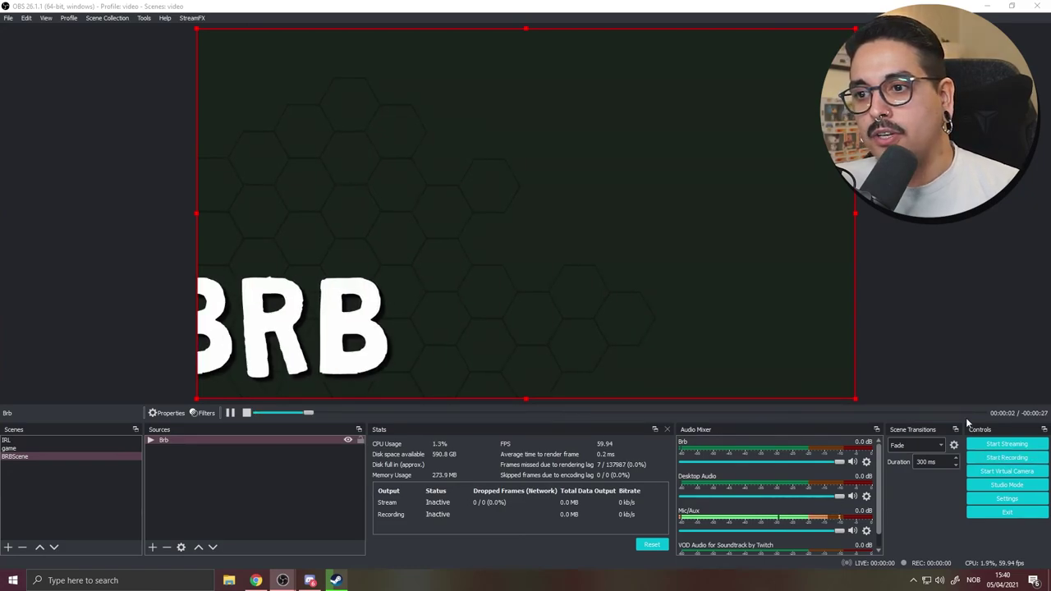
pyautogui.moveTo(532, 429); pyautogui.dragTo(554, 474)
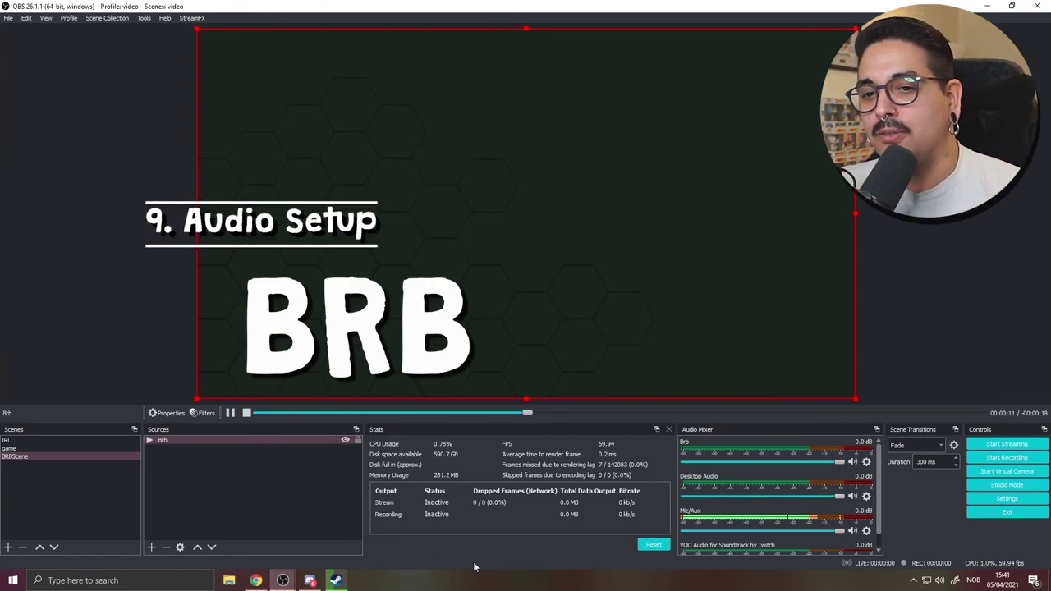
# - Try the Dark (Default) and Acri themes in the general settings, and switch back to Rachni
pyautogui.click(1008, 498)
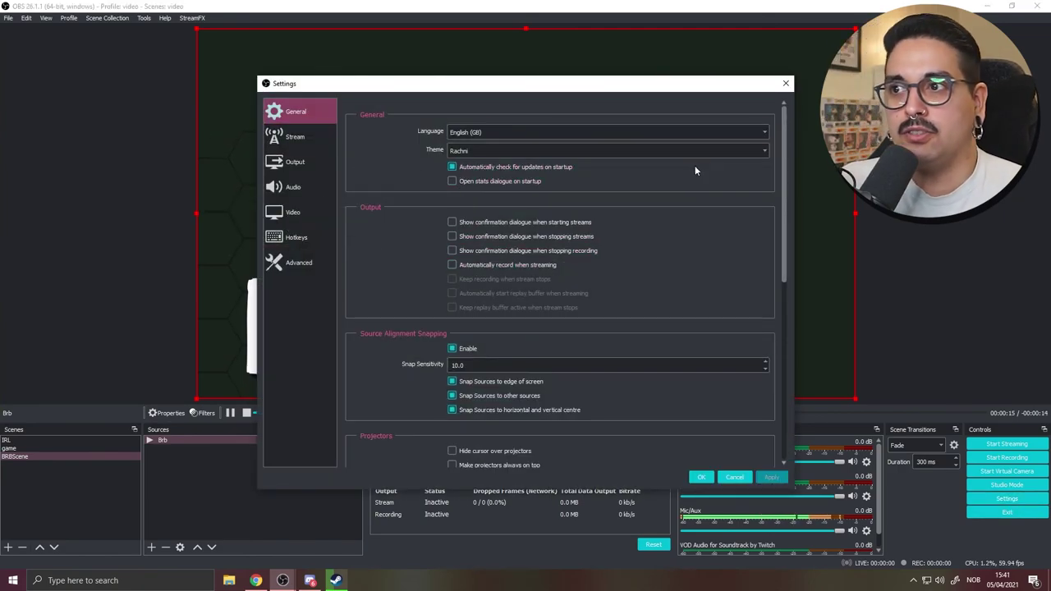
pyautogui.click(462, 150)
pyautogui.click(462, 169)
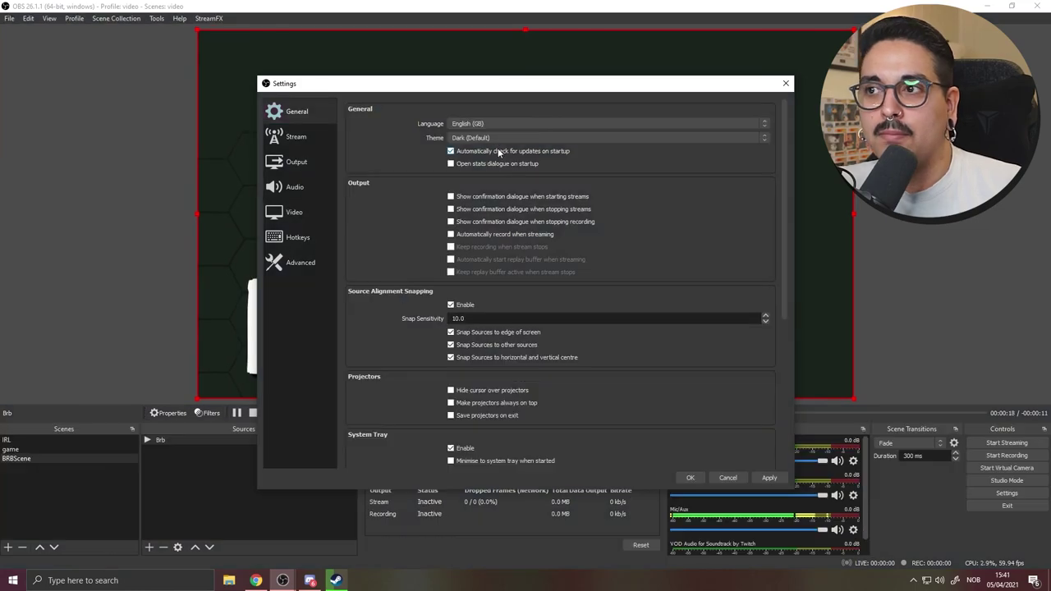
pyautogui.click(472, 138)
pyautogui.click(463, 139)
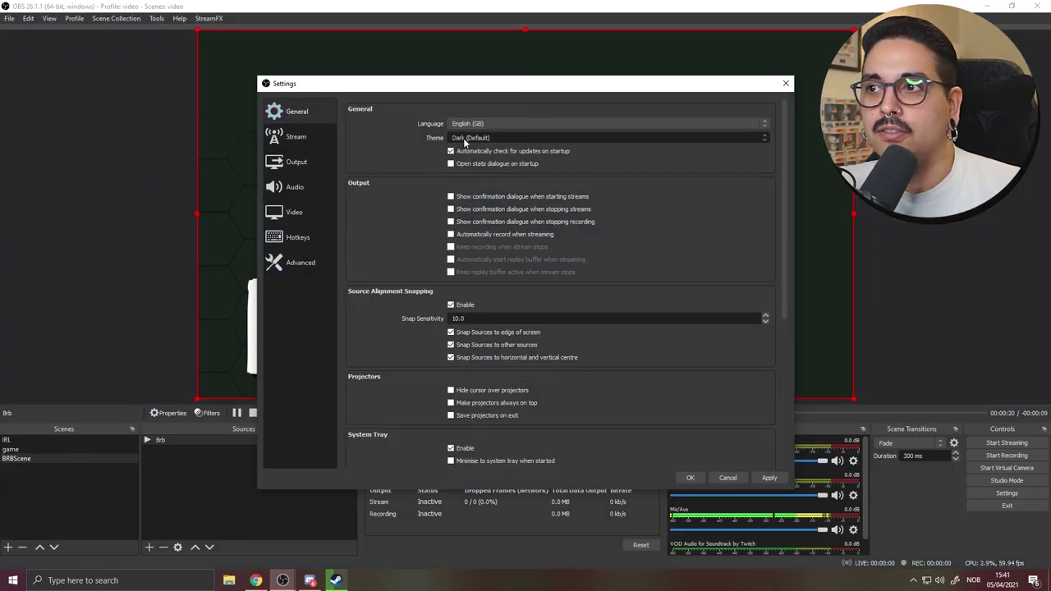
pyautogui.scroll(1, 463, 138)
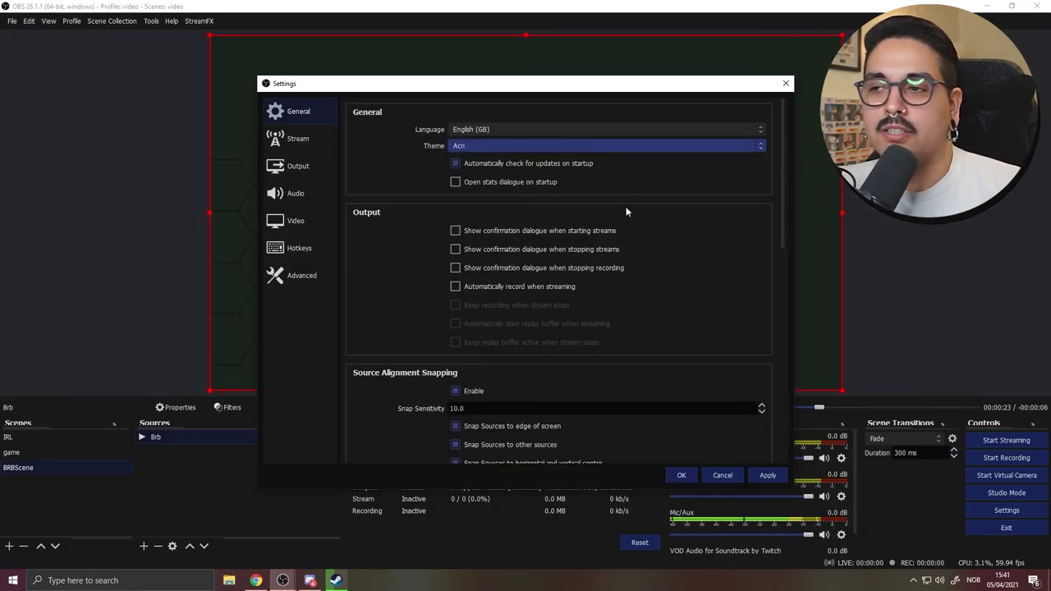
pyautogui.scroll(-2, 461, 151)
pyautogui.click(461, 150)
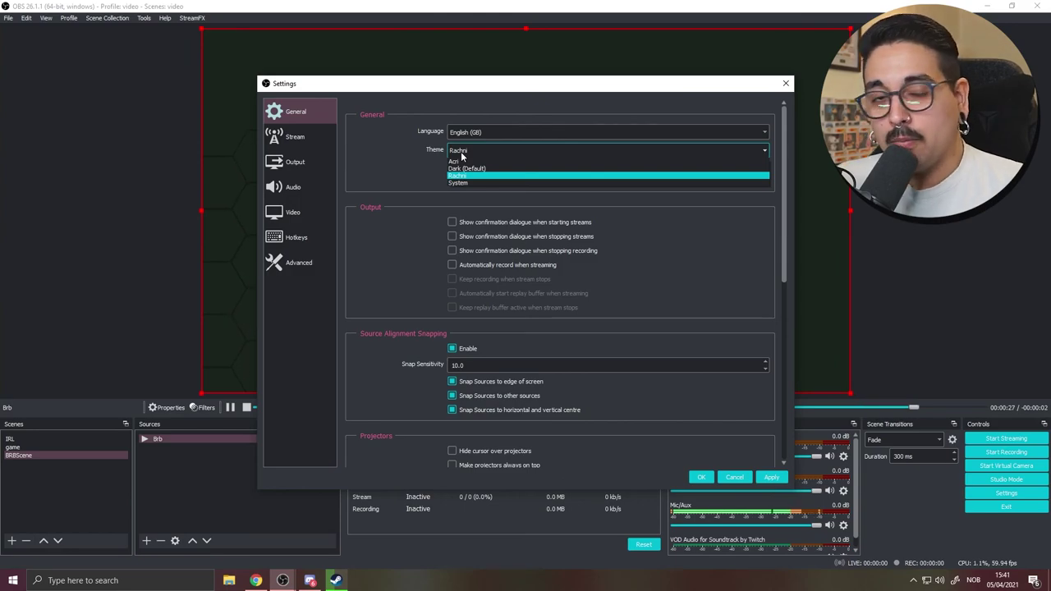
pyautogui.click(477, 188)
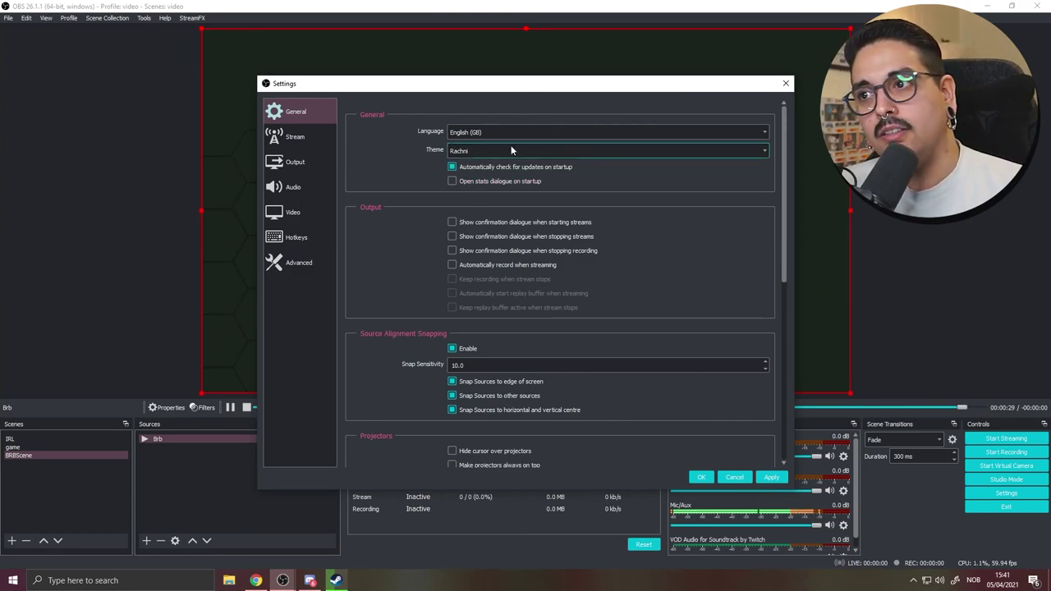
# - Try the System theme and return the interface to the Rachni theme
pyautogui.click(468, 150)
pyautogui.click(457, 181)
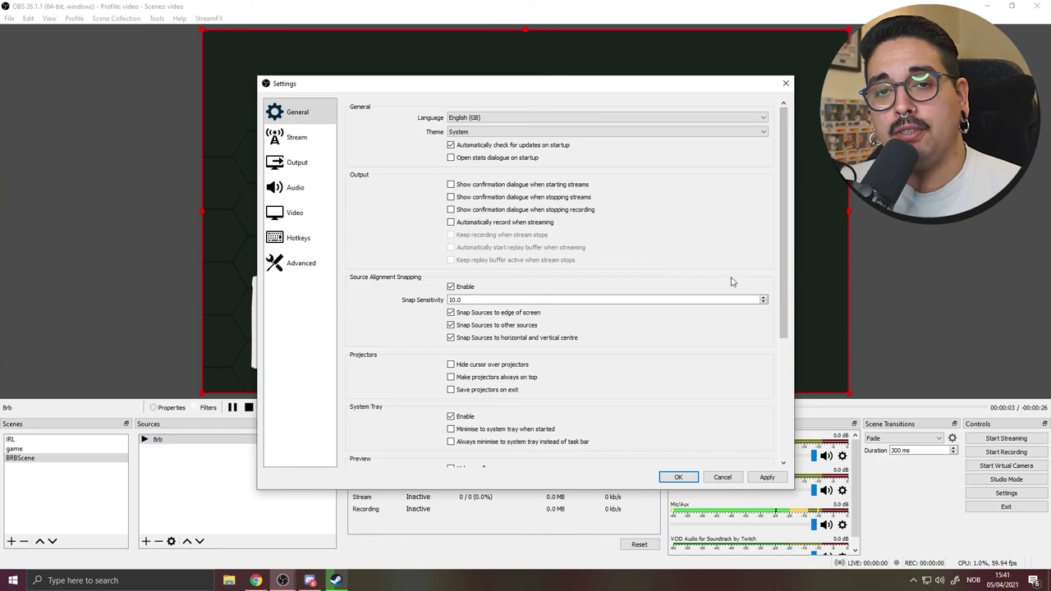
pyautogui.click(466, 134)
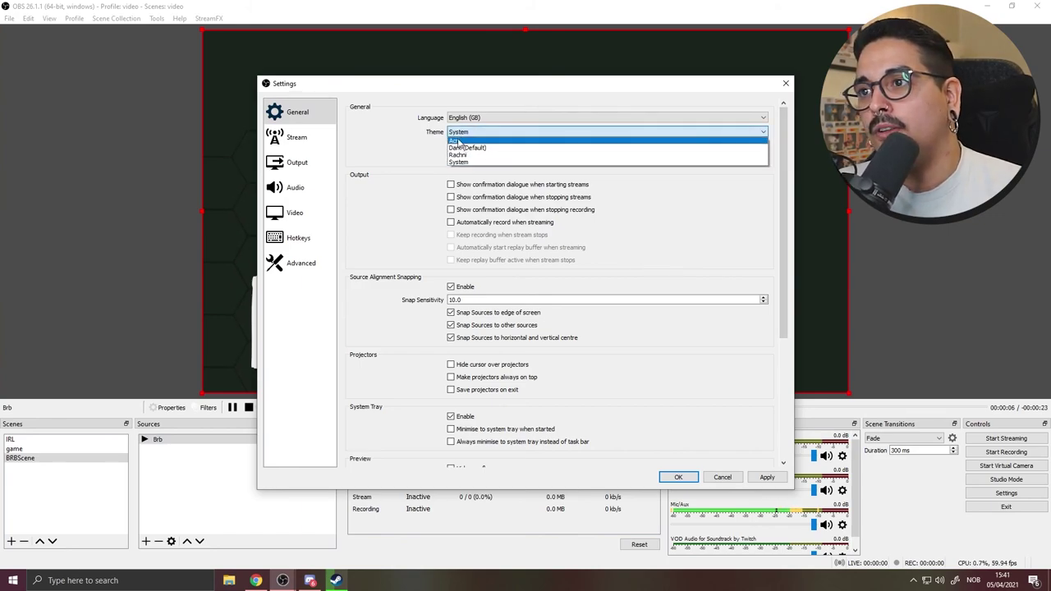
pyautogui.click(613, 188)
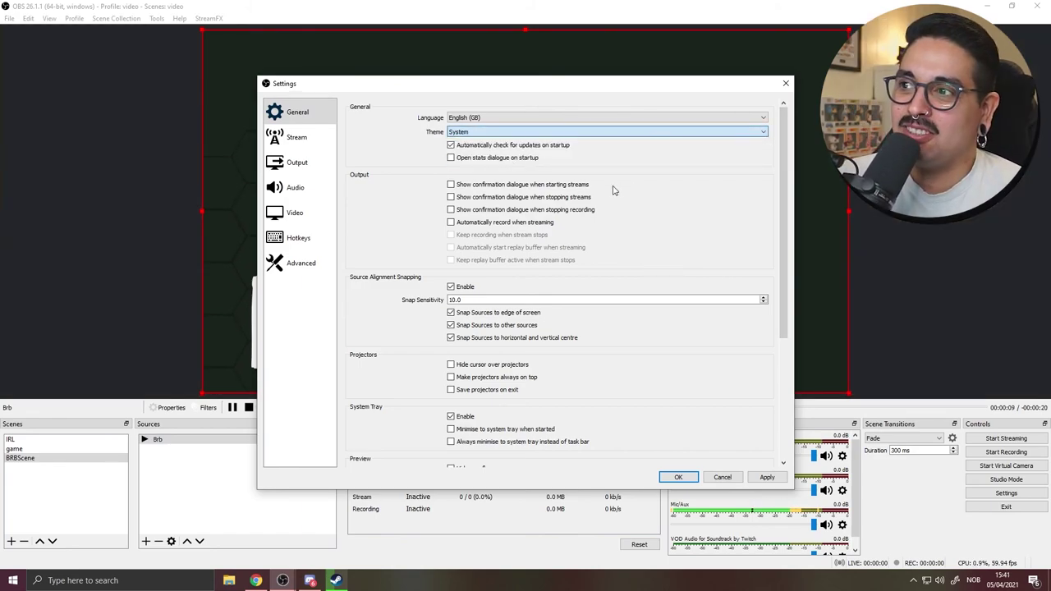
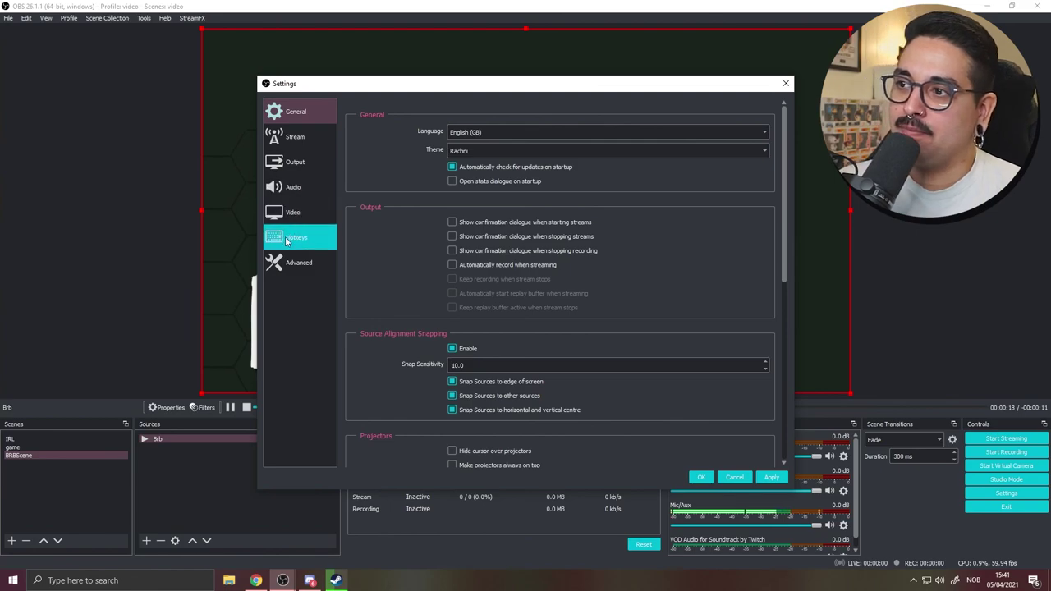
# - Assign 1 as the hotkey for switching to BRBScene in the hotkey settings
pyautogui.click(286, 240)
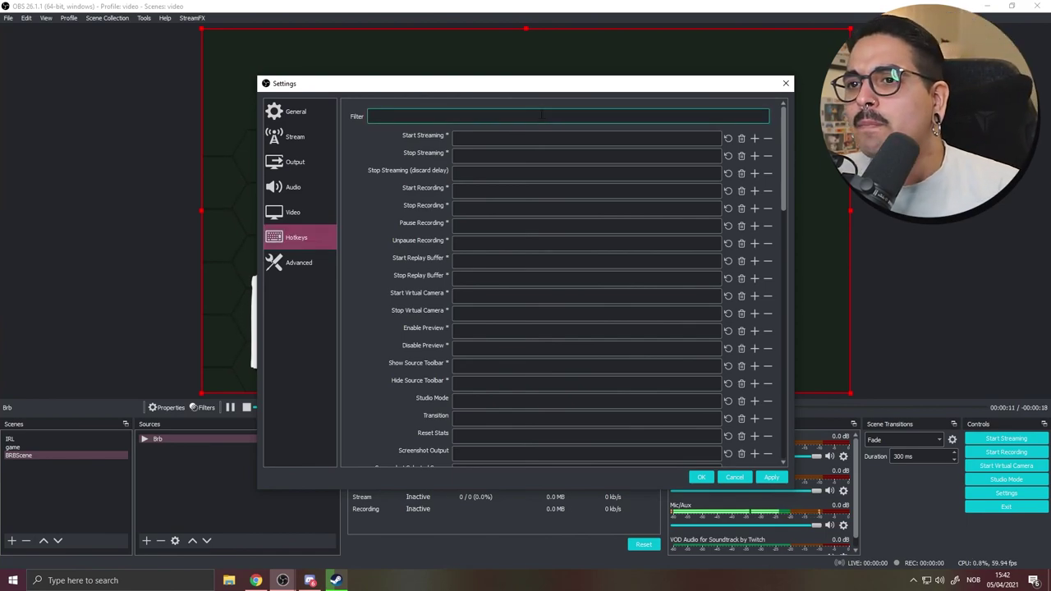
pyautogui.click(481, 138)
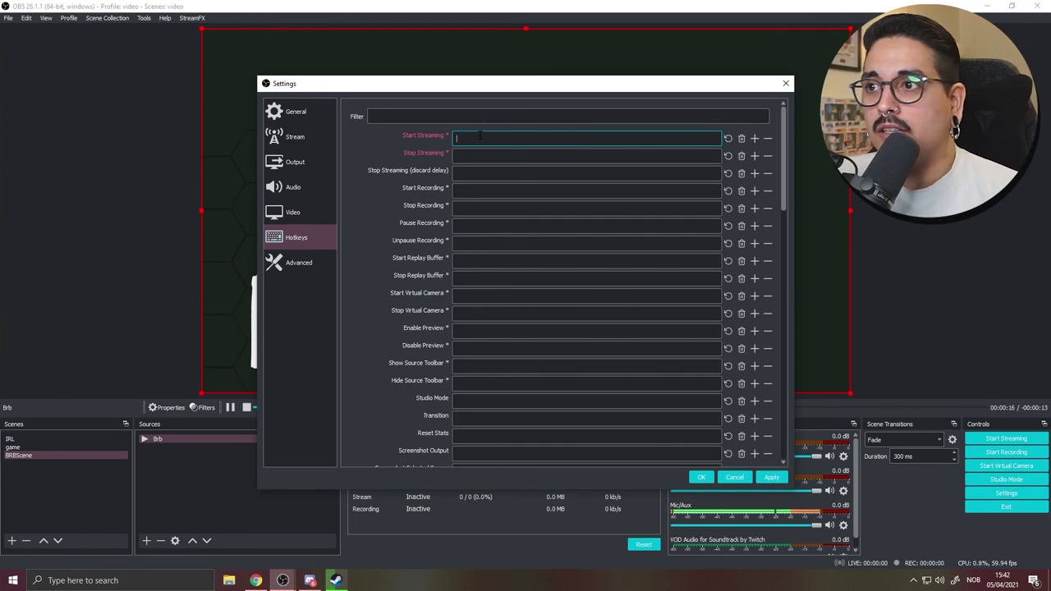
pyautogui.scroll(-2, 444, 178)
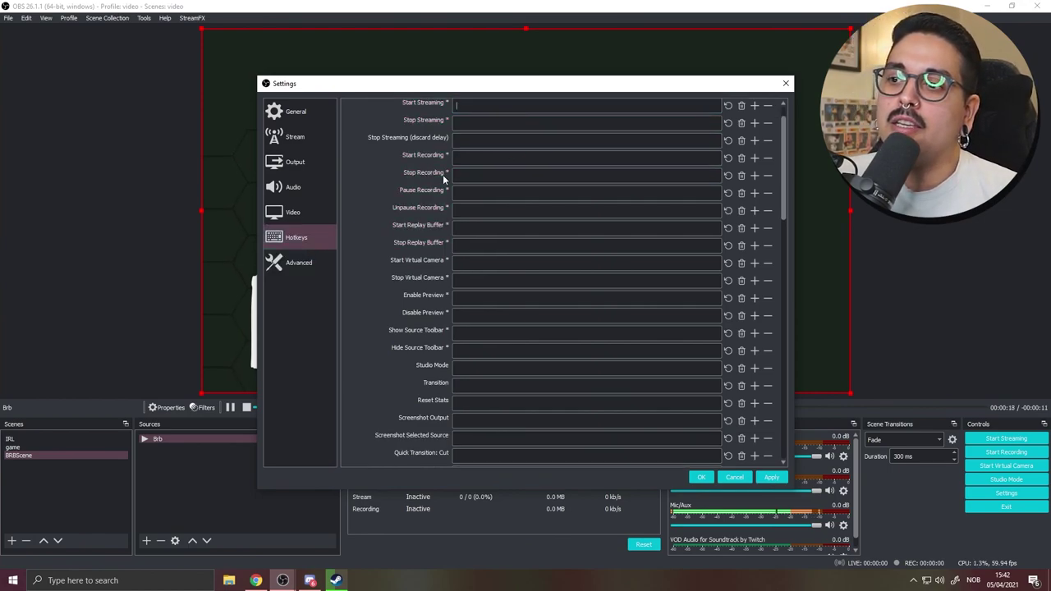
pyautogui.scroll(2, 426, 281)
pyautogui.scroll(-10, 401, 241)
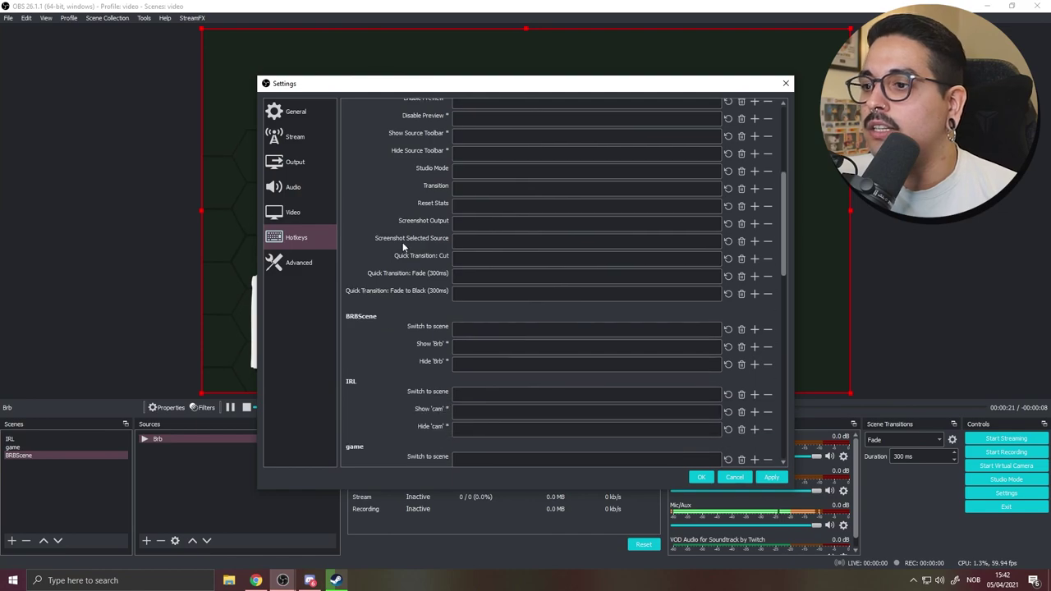
pyautogui.click(486, 328)
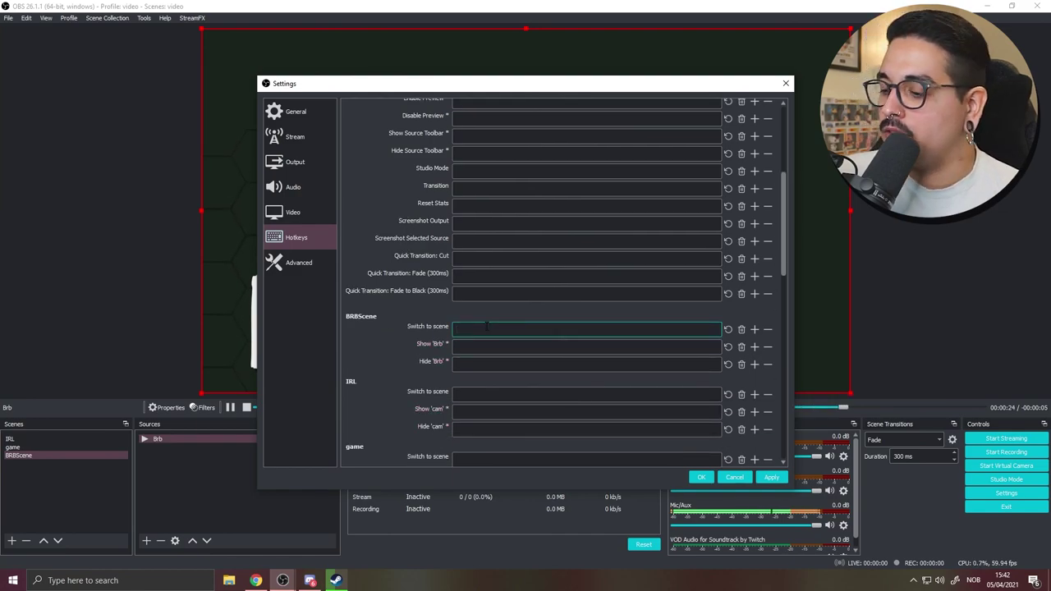
pyautogui.click(421, 372)
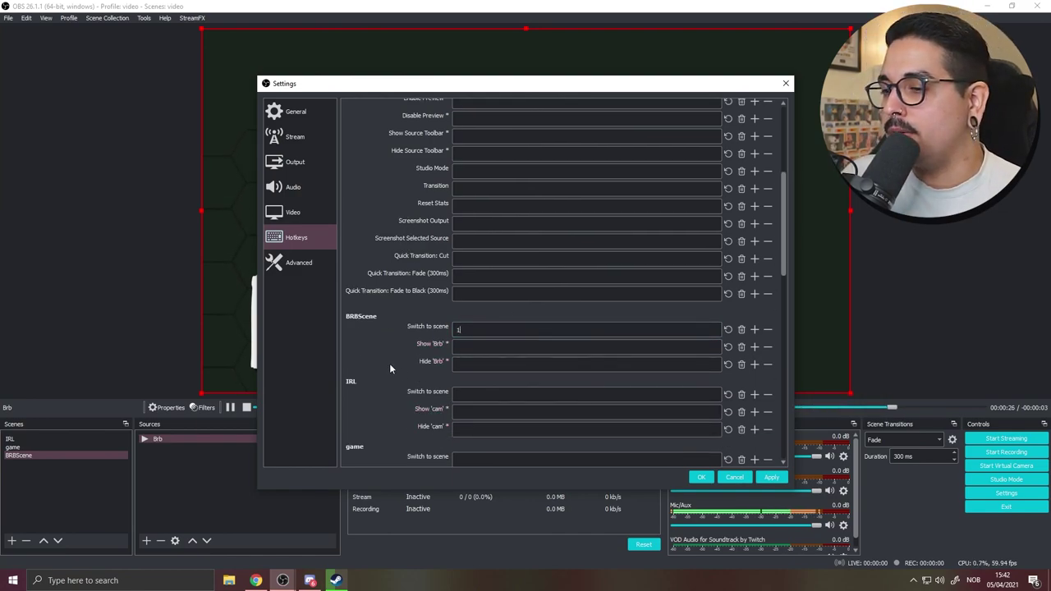
# - Assign 2 as the hotkey for switching to the IRL scene, save the settings and use that hotkey to switch scenes
pyautogui.click(458, 394)
pyautogui.press('2')
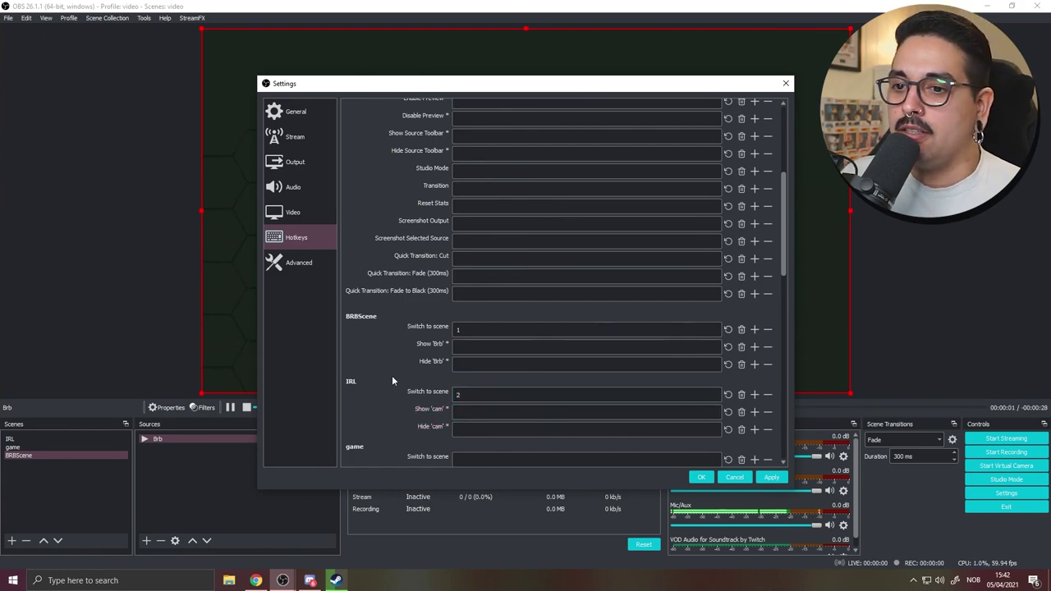
pyautogui.click(702, 478)
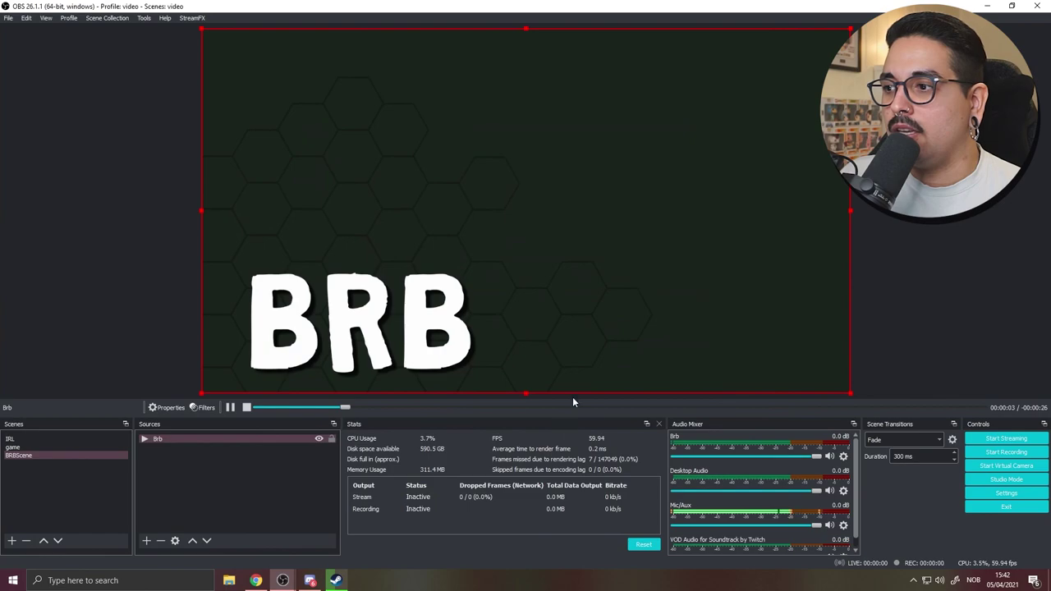
pyautogui.press('2')
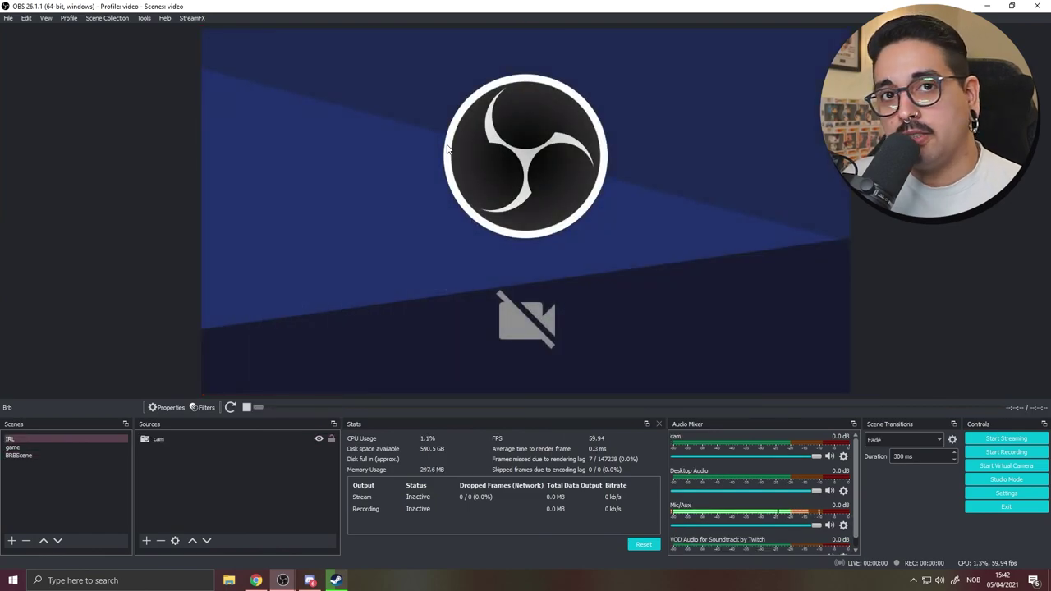
# - Examine the remaining hotkey options for the game scene, Brb source, Desktop Audio, Game Capture, Mic/Aux, VOD Audio and cam
pyautogui.click(1005, 493)
pyautogui.click(296, 237)
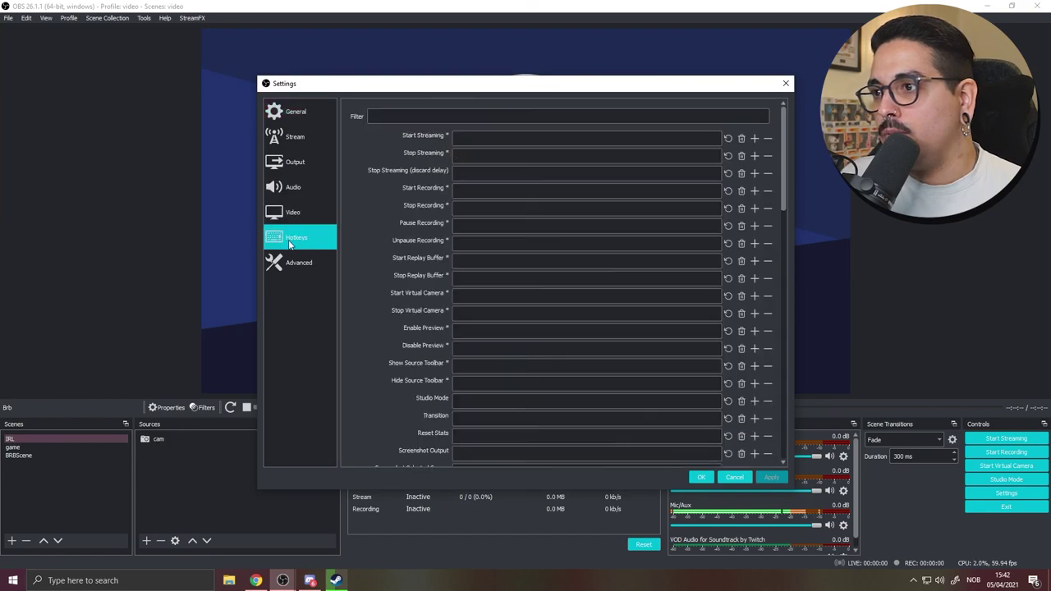
pyautogui.scroll(-7, 484, 209)
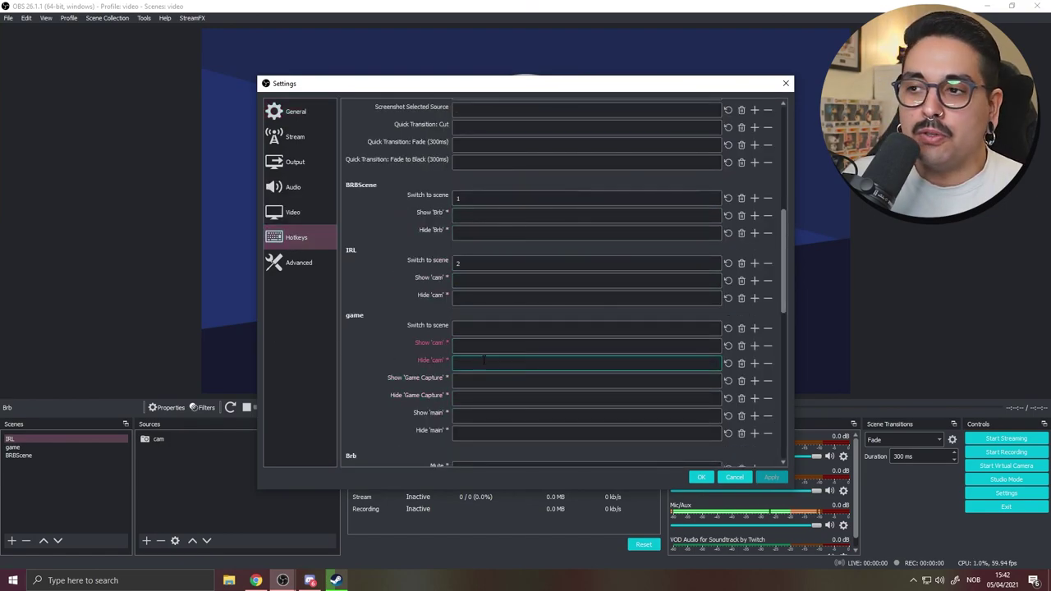
pyautogui.click(459, 327)
pyautogui.scroll(-5, 457, 344)
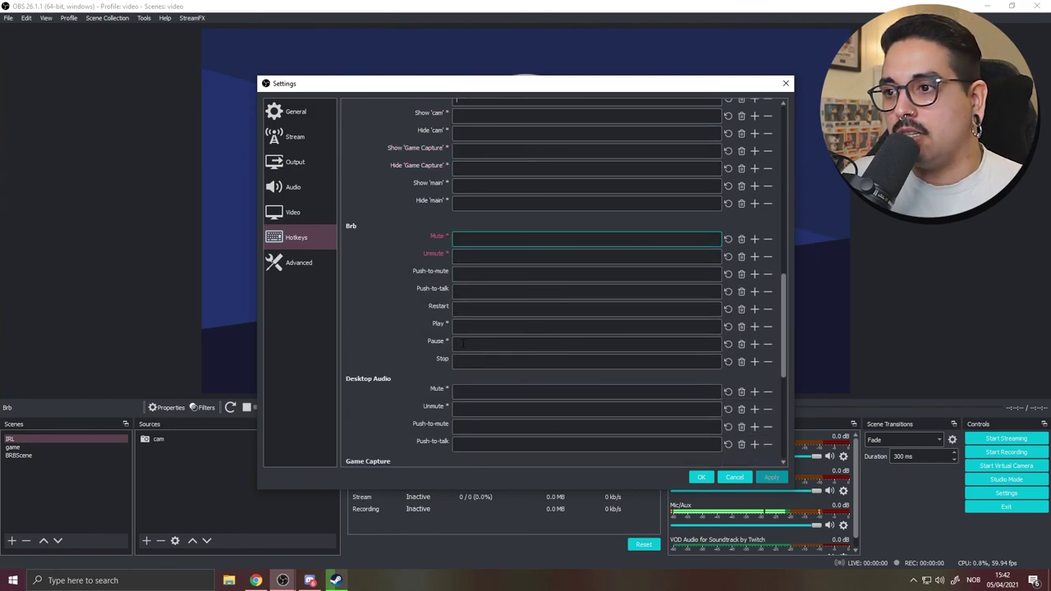
pyautogui.scroll(-5, 536, 295)
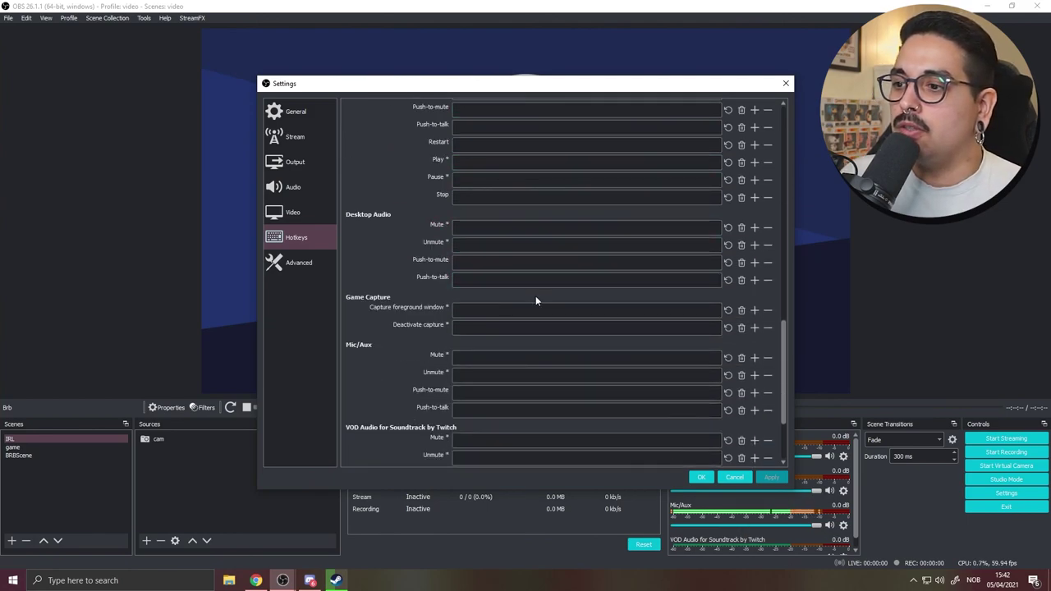
pyautogui.click(529, 340)
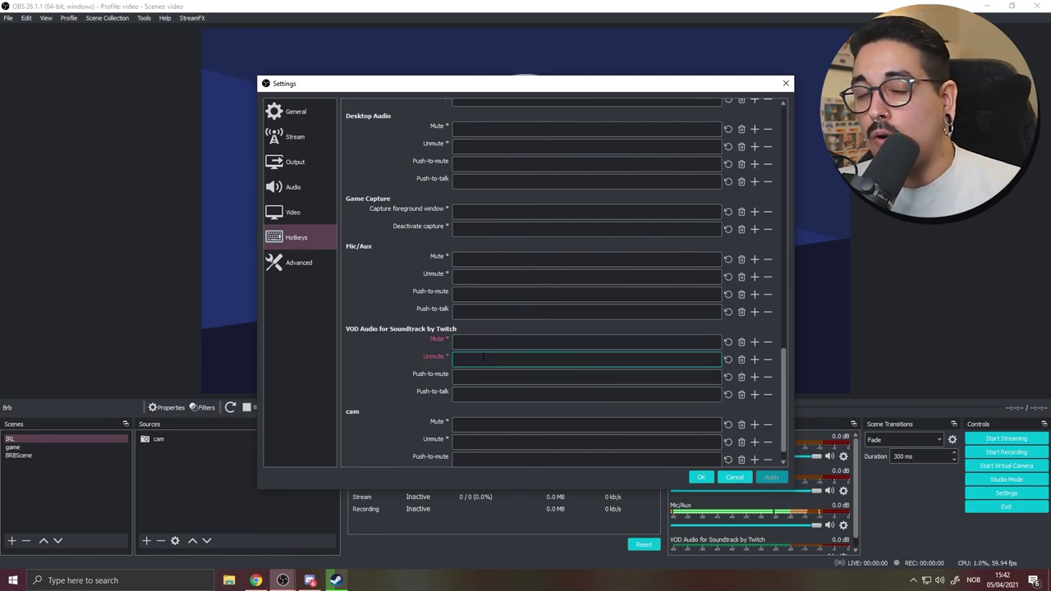
pyautogui.click(554, 328)
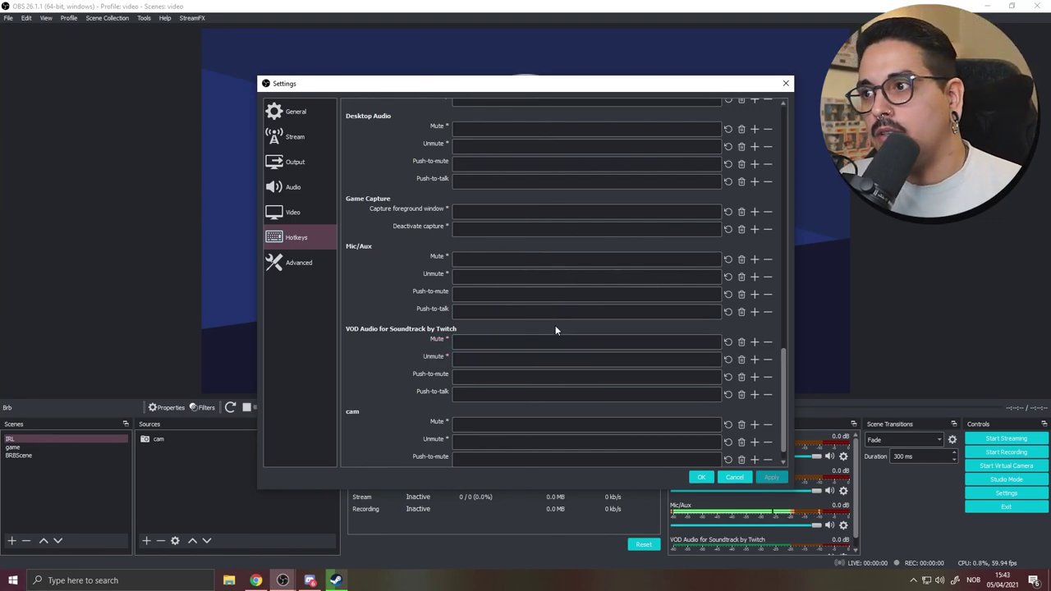